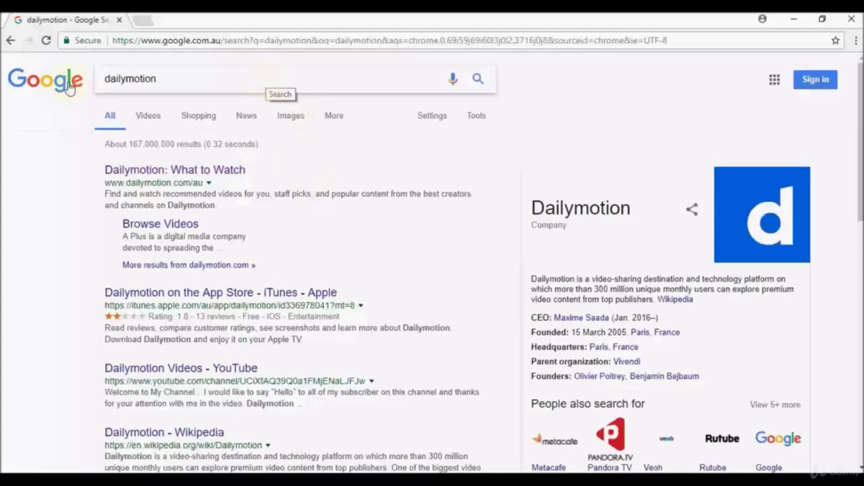
# - Open the Dailymotion website from the search results
pyautogui.click(162, 79)
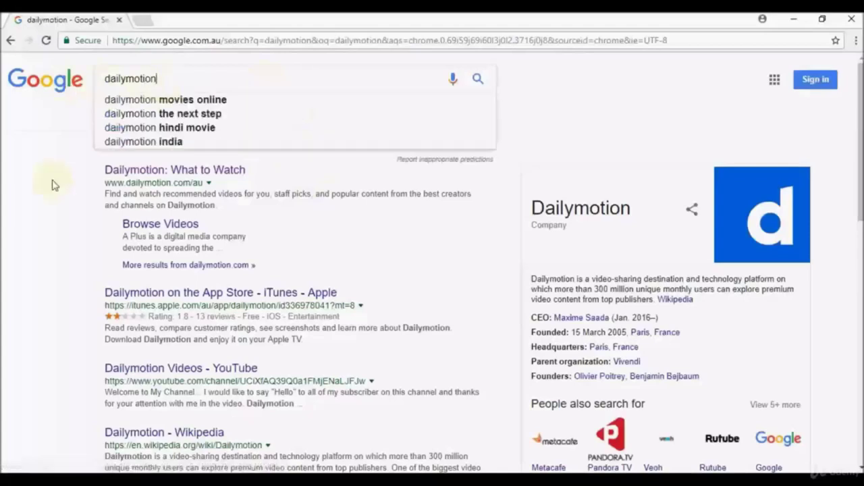
pyautogui.click(101, 212)
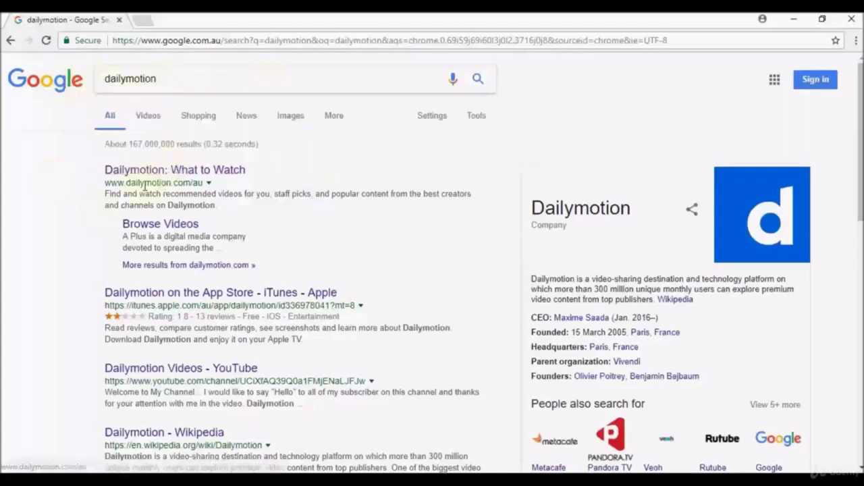
pyautogui.click(174, 176)
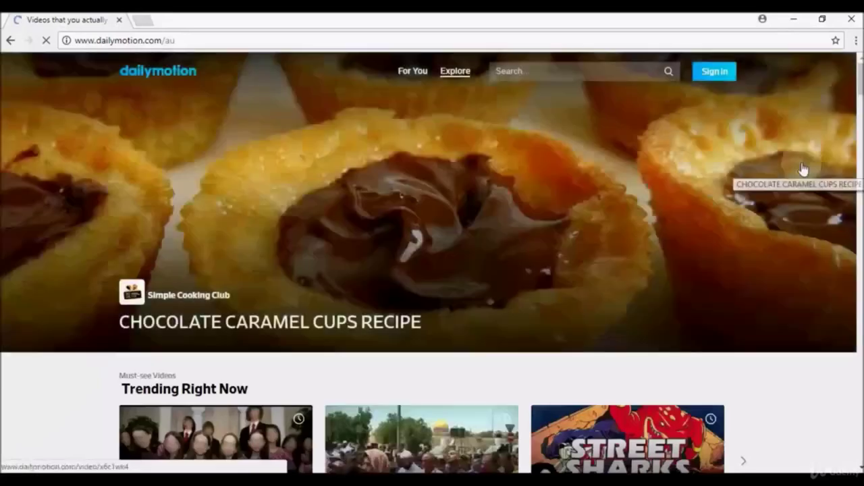
# - Open the email sign-up form, check its email and password fields, and close it without registering
pyautogui.click(711, 80)
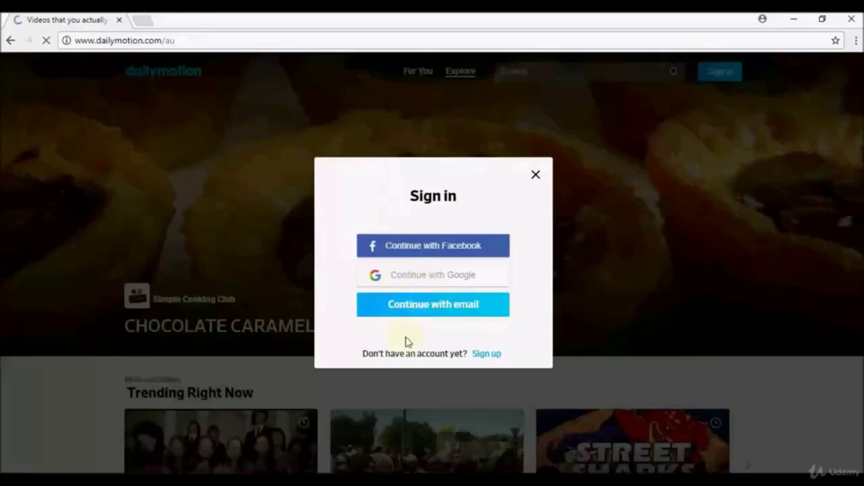
pyautogui.click(485, 355)
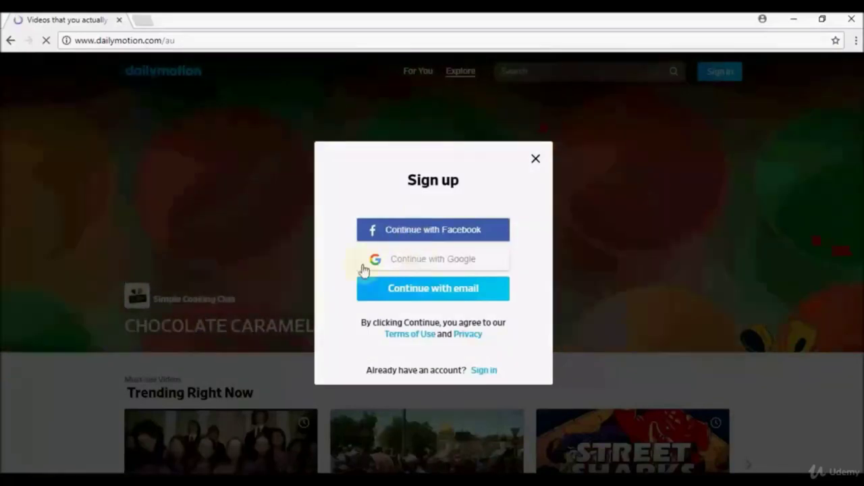
pyautogui.click(441, 300)
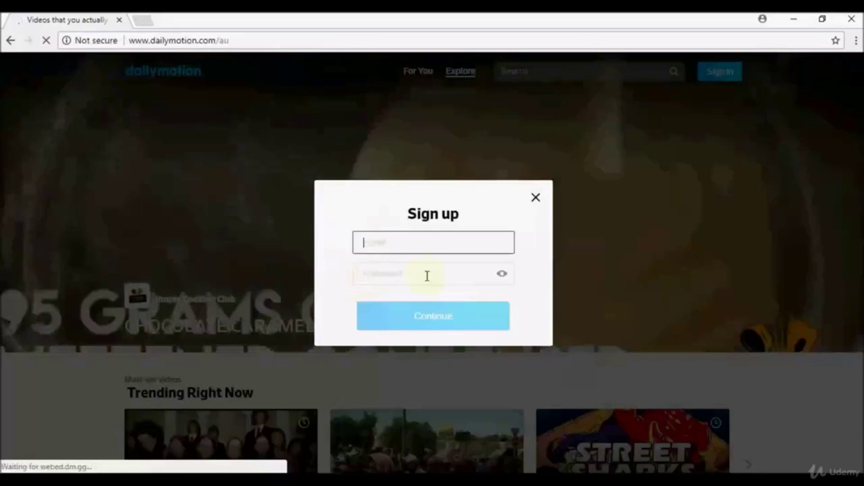
pyautogui.click(427, 275)
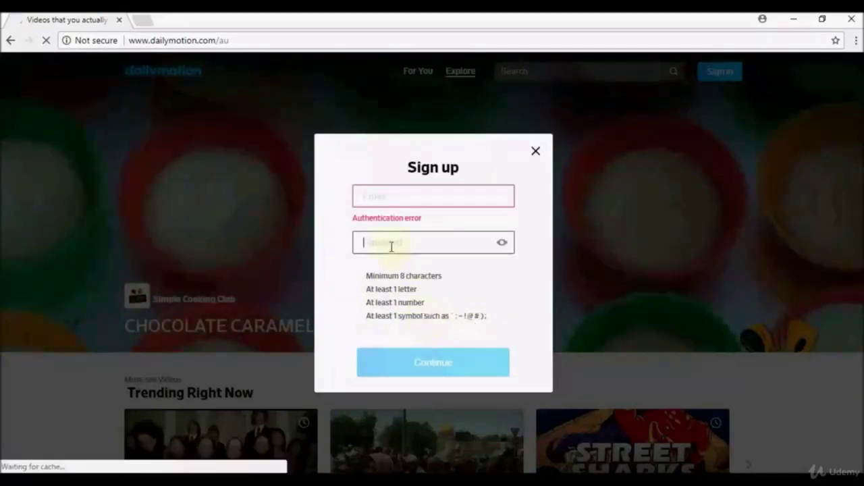
pyautogui.click(390, 197)
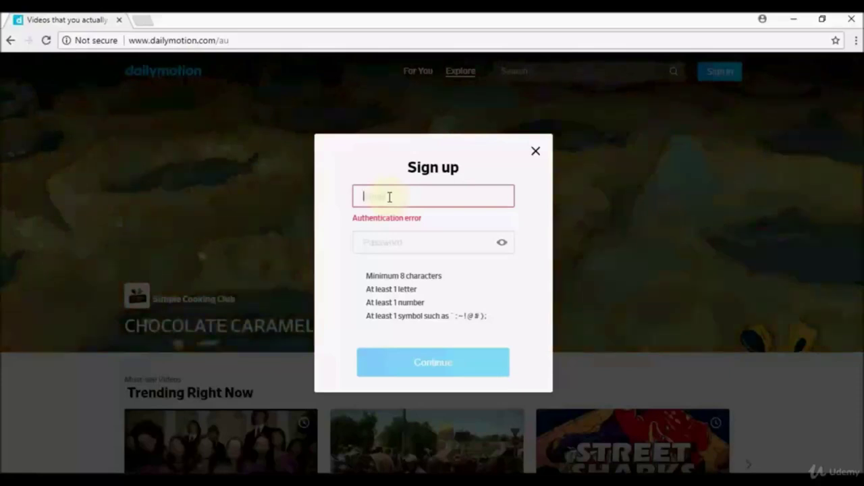
pyautogui.click(536, 152)
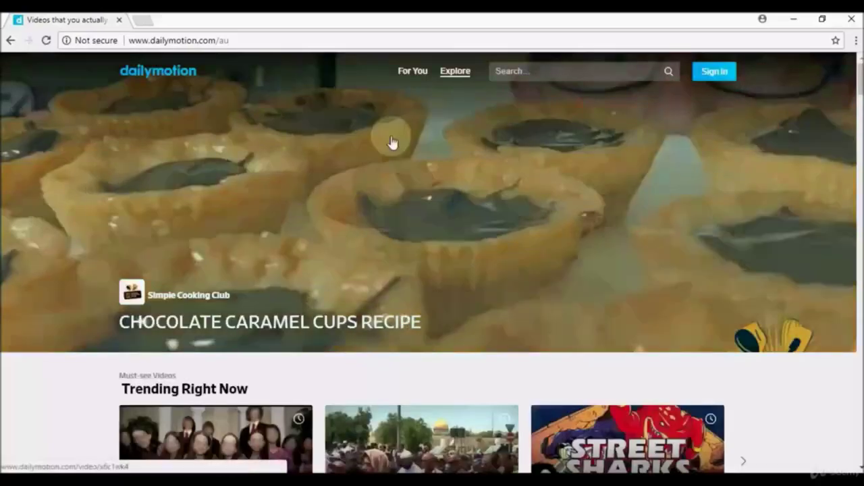
# - View the Facebook, Google and email sign-up choices for a new account, and dismiss the dialog
pyautogui.click(716, 73)
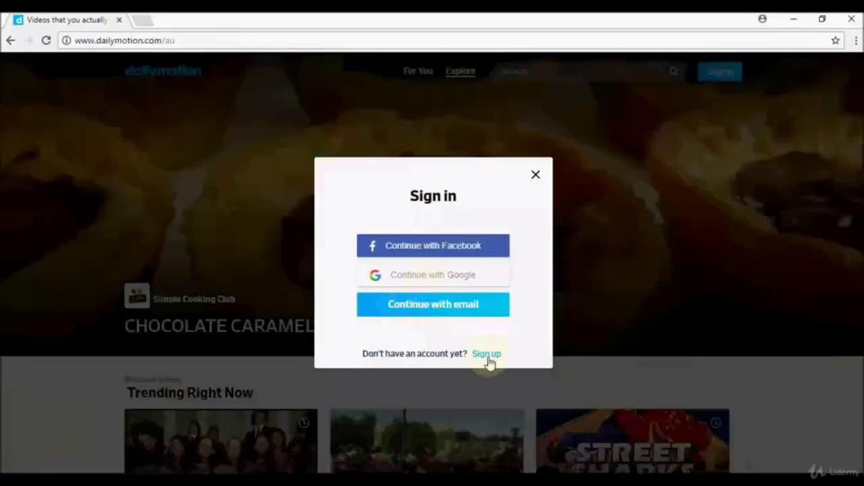
pyautogui.click(487, 356)
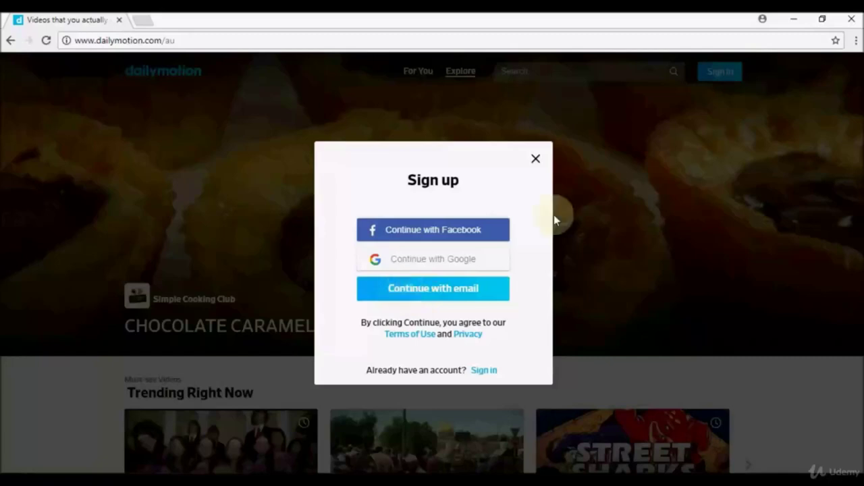
pyautogui.click(536, 160)
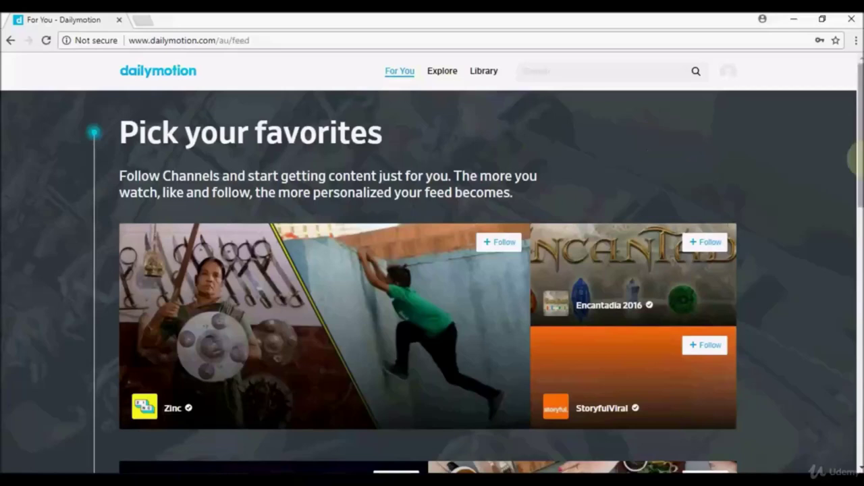
# - Open the account settings of the signed-in profile
pyautogui.moveTo(856, 159); pyautogui.dragTo(857, 128)
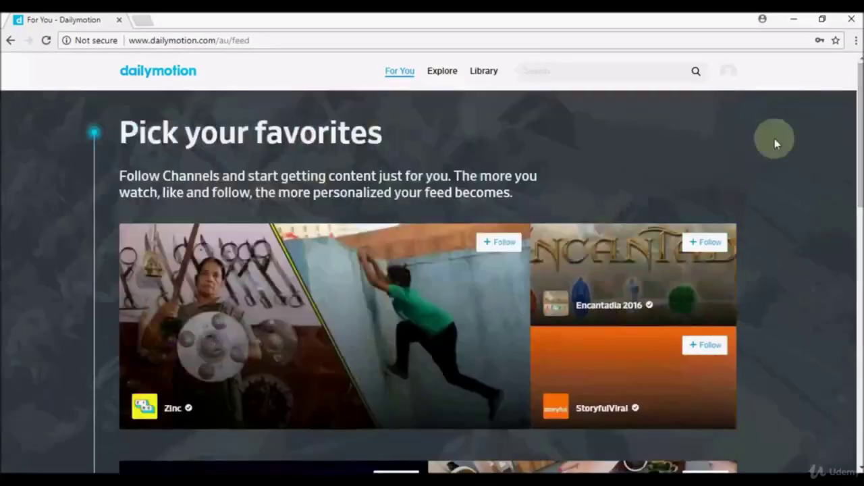
pyautogui.click(729, 74)
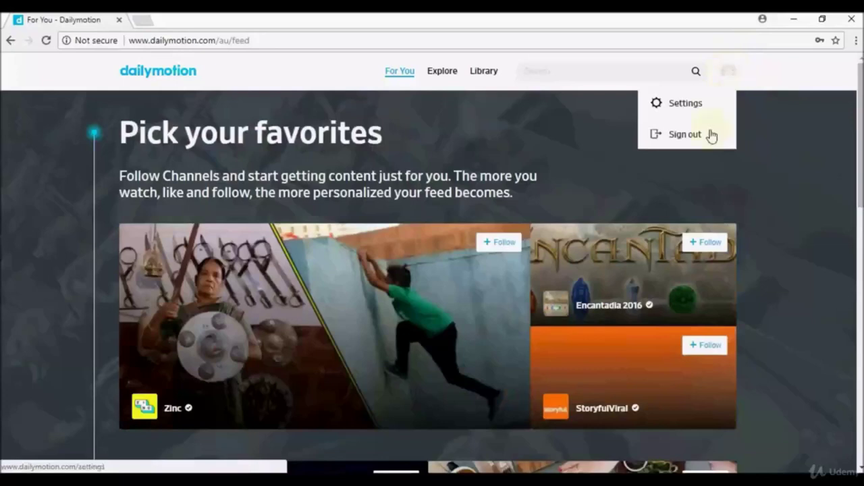
pyautogui.click(685, 103)
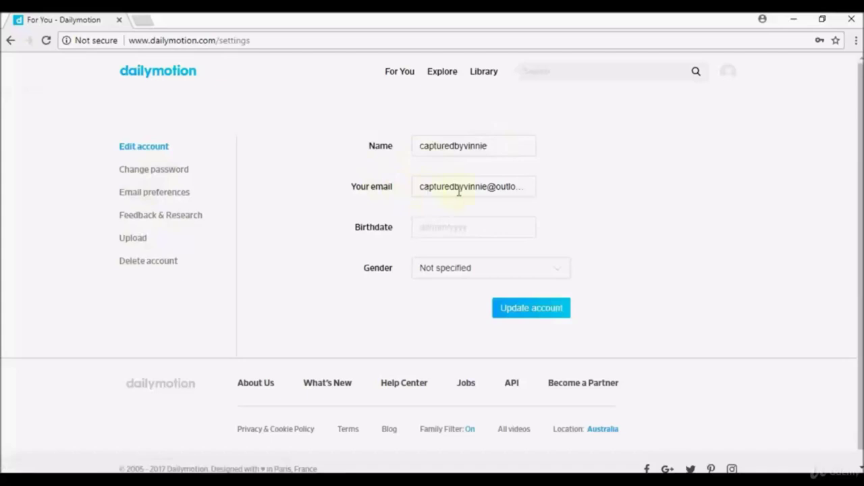
# - Fill in the account's birthdate, set the gender to Male, and update the account
pyautogui.click(423, 228)
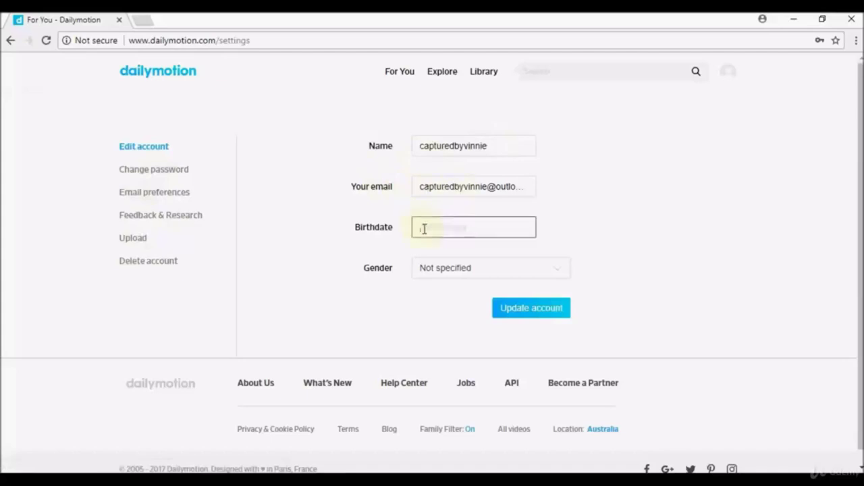
pyautogui.write('01/01/1991')
pyautogui.press('Tab')
pyautogui.click(445, 270)
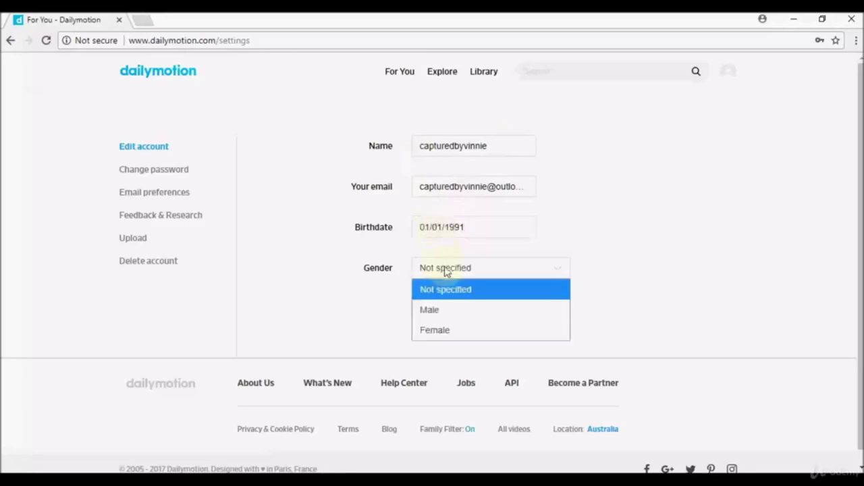
pyautogui.click(442, 312)
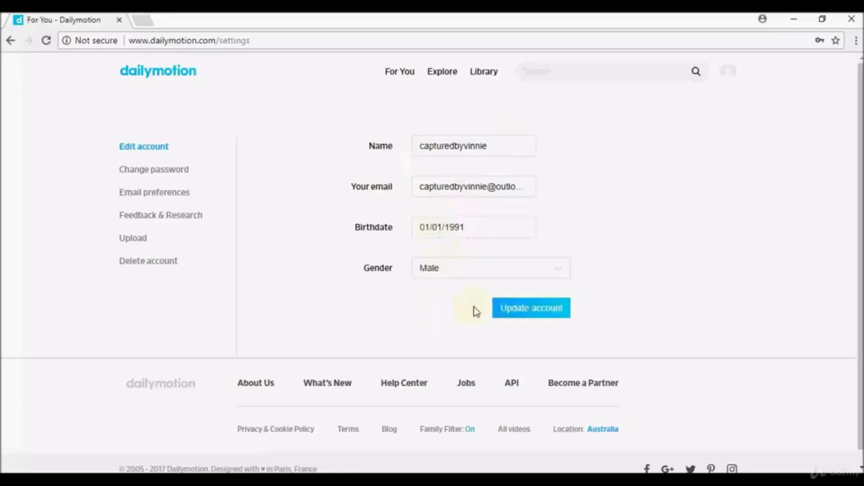
pyautogui.click(513, 311)
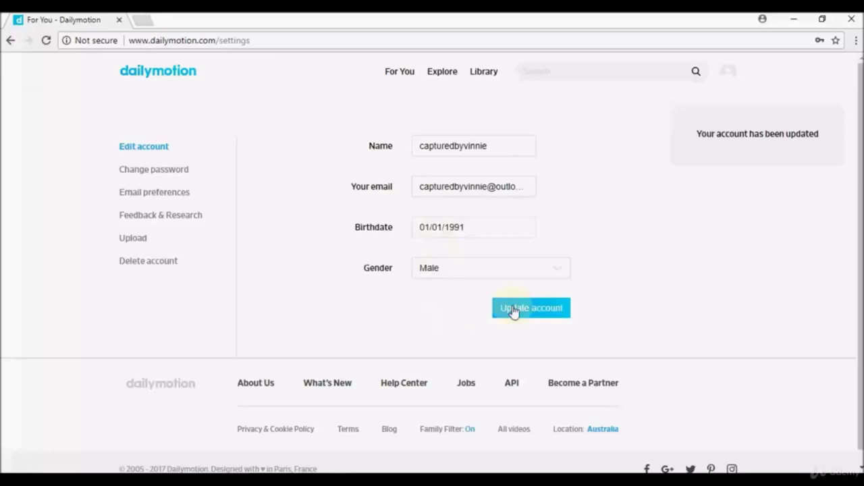
# - Review the change password, email preferences, and feedback and research pages of the account settings
pyautogui.click(179, 172)
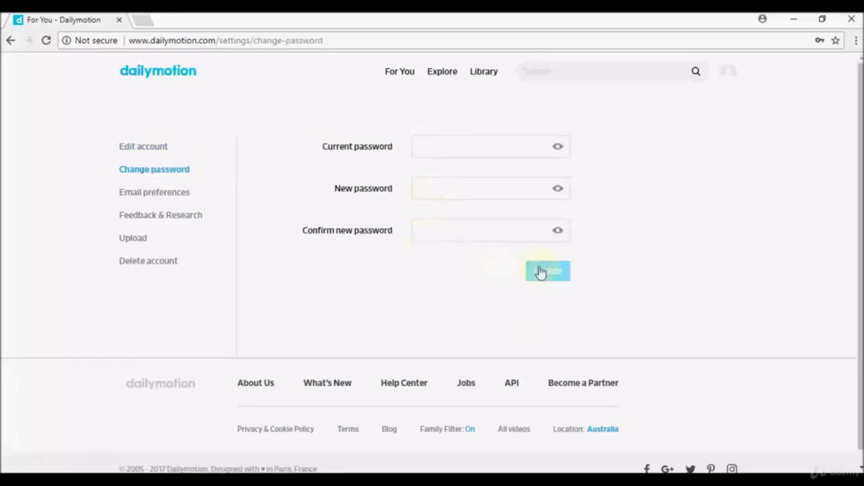
pyautogui.click(165, 197)
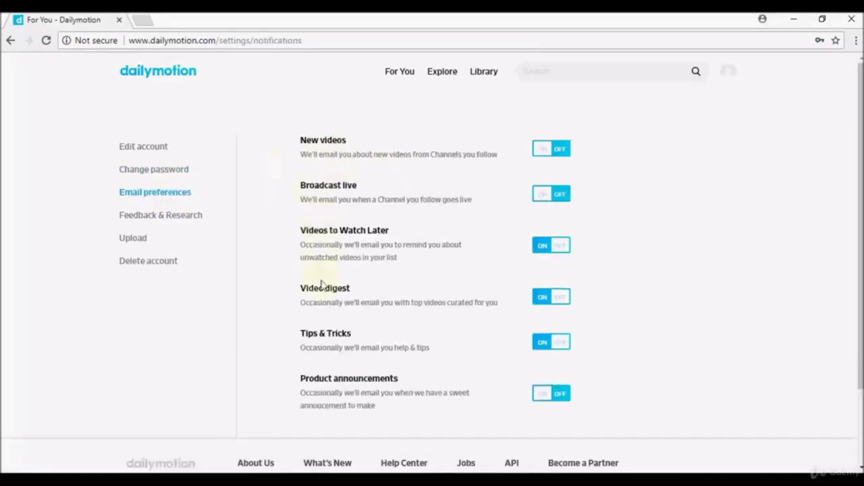
pyautogui.scroll(-2, 854, 307)
pyautogui.moveTo(854, 307); pyautogui.dragTo(856, 255)
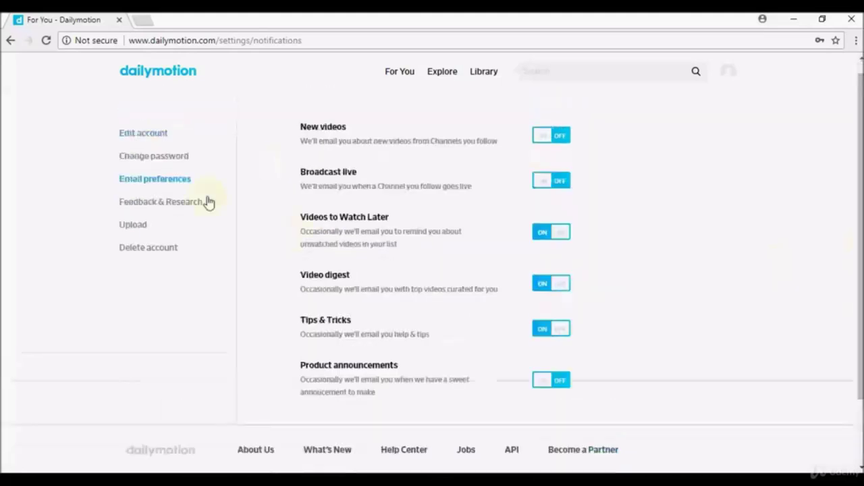
pyautogui.click(156, 205)
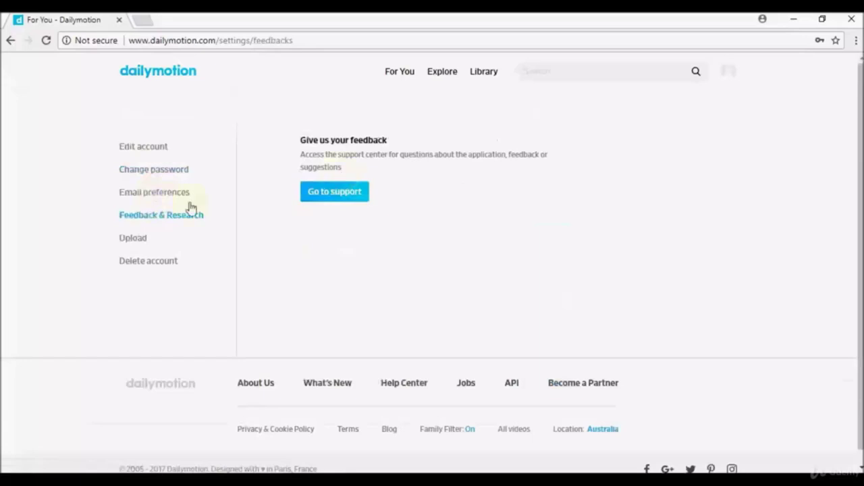
# - Submit the existing username for verification in the upload settings to enable video uploads
pyautogui.click(147, 241)
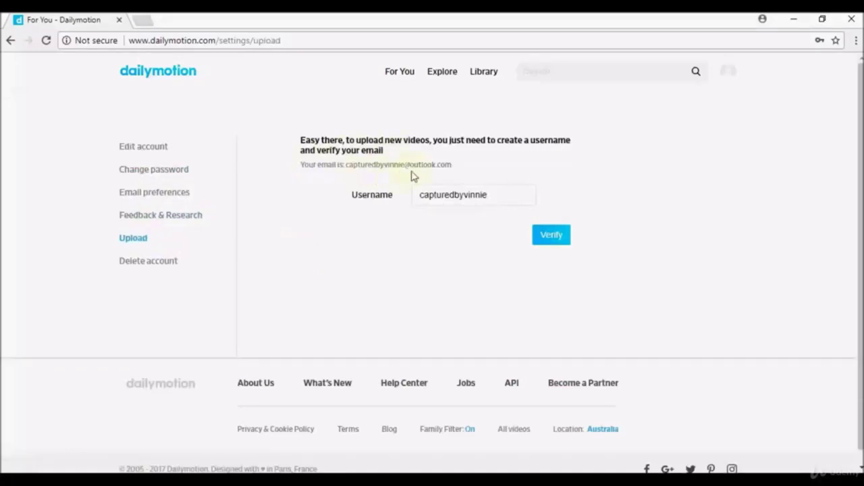
pyautogui.click(508, 197)
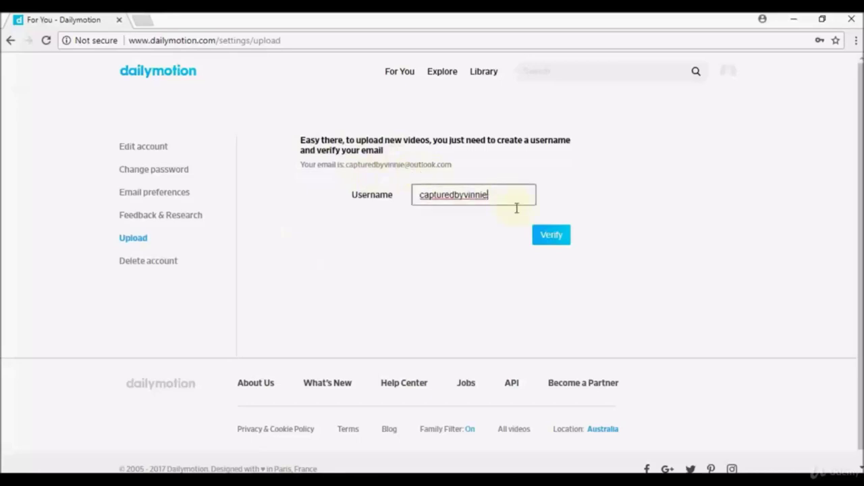
pyautogui.click(543, 236)
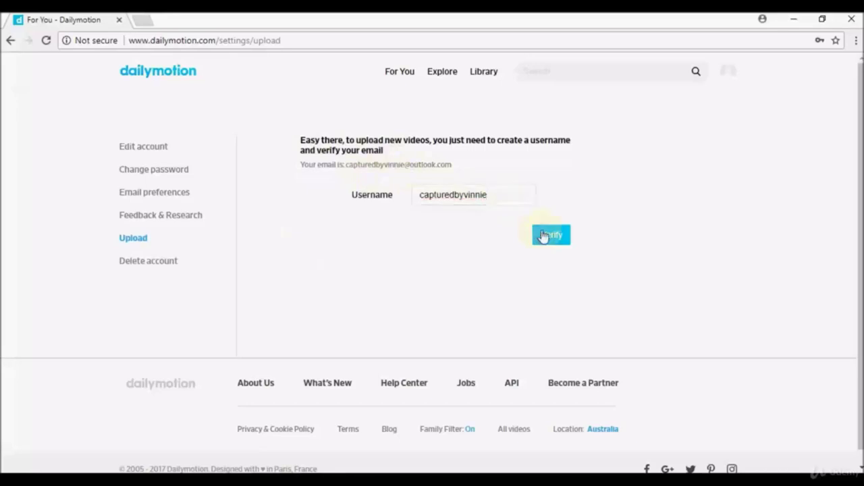
pyautogui.click(544, 234)
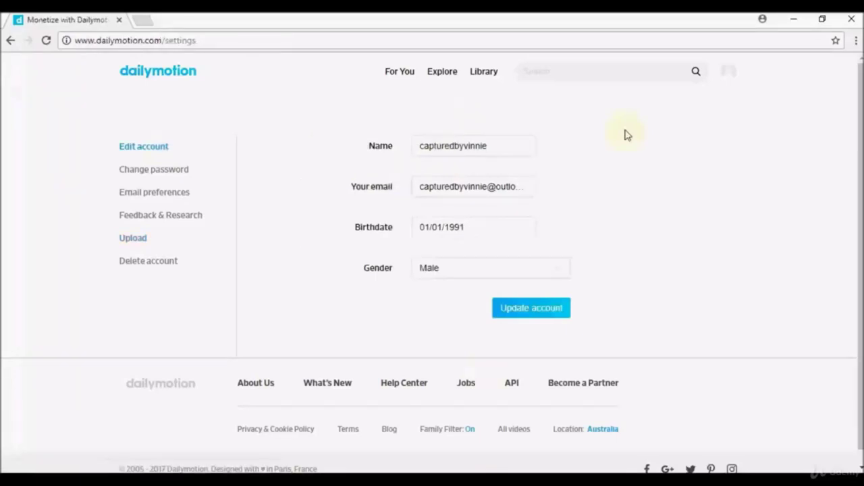
# - Return to the upload section of the account settings and open the video upload page
pyautogui.click(733, 80)
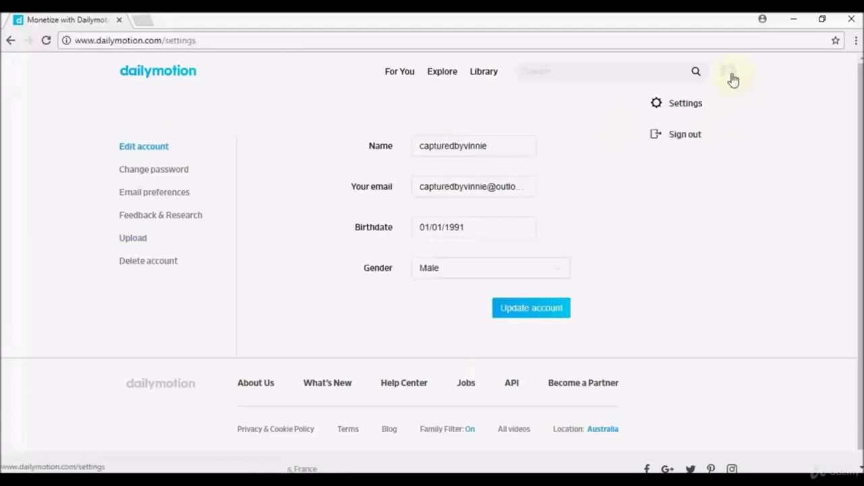
pyautogui.click(698, 108)
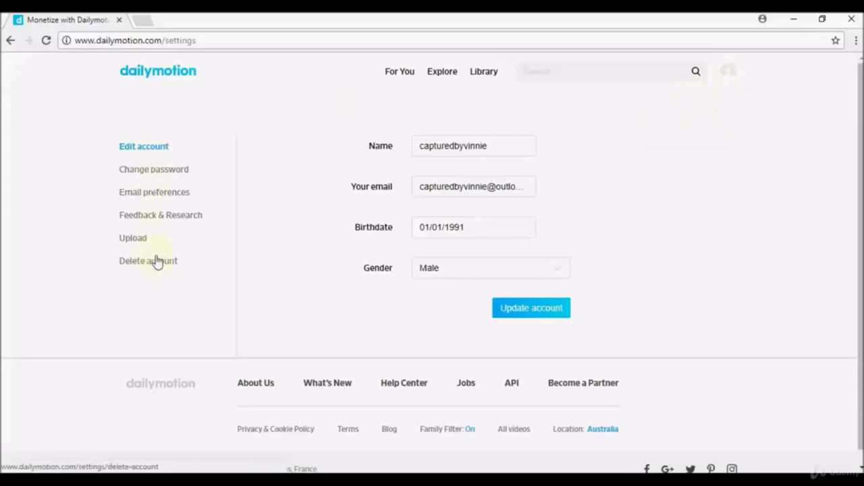
pyautogui.click(135, 242)
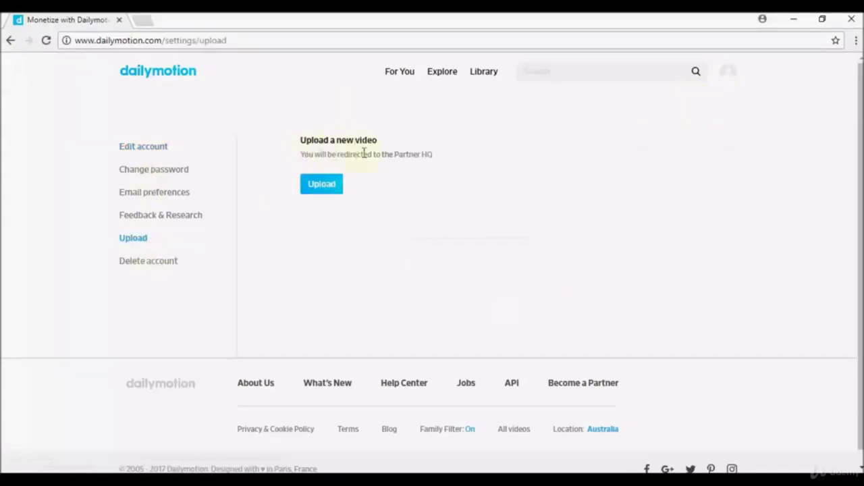
pyautogui.click(336, 189)
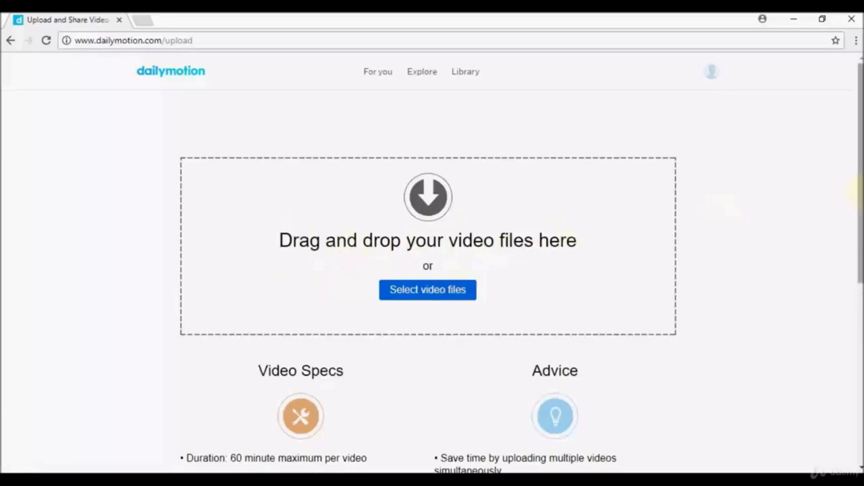
# - Open the video file picker to view the available videos, and cancel without choosing one
pyautogui.moveTo(860, 192); pyautogui.dragTo(860, 233)
pyautogui.click(451, 215)
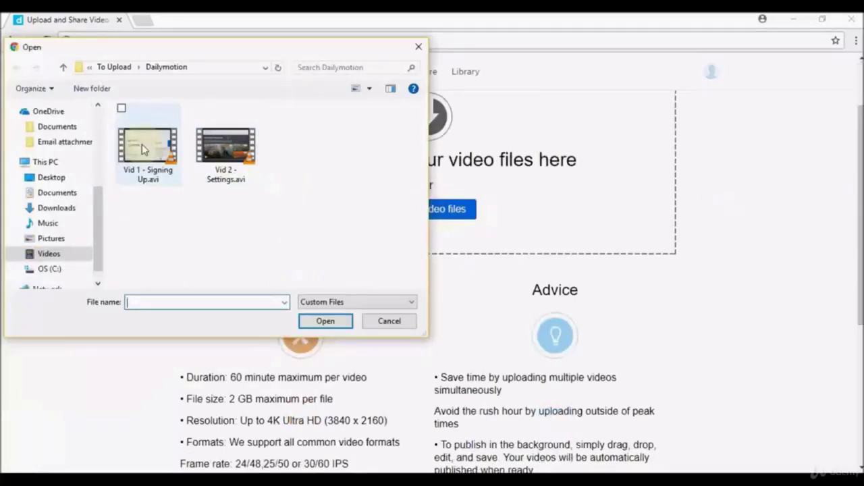
pyautogui.click(389, 322)
# - Review the video specs and upload advice on the upload page, and return to the file drop area
pyautogui.moveTo(859, 262); pyautogui.dragTo(858, 328)
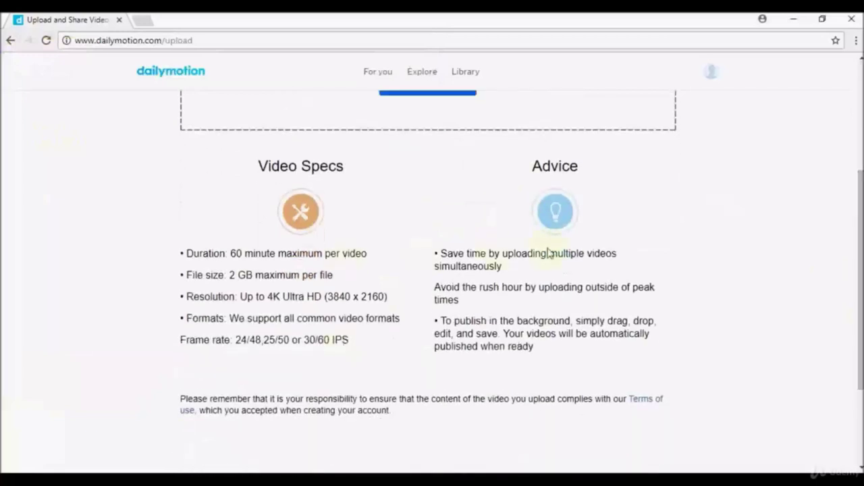
pyautogui.moveTo(859, 334); pyautogui.dragTo(859, 226)
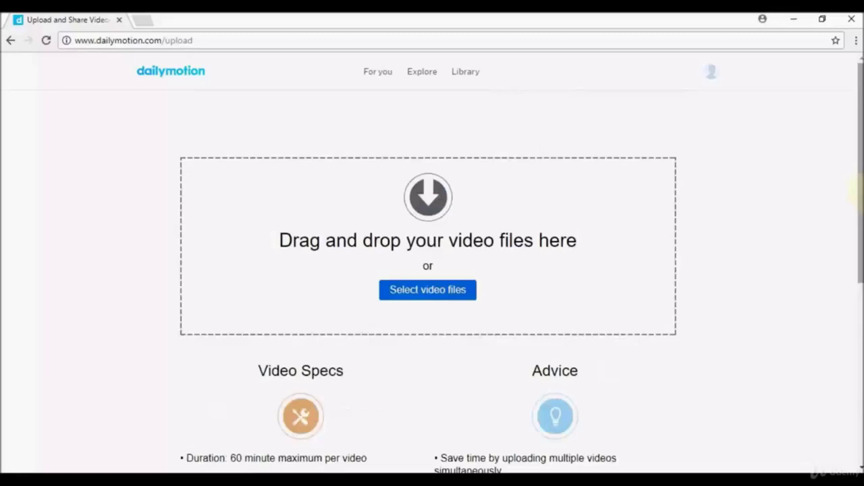
pyautogui.moveTo(857, 192)
pyautogui.mouseDown()
pyautogui.moveTo(857, 327)
pyautogui.moveTo(858, 189)
pyautogui.mouseUp()
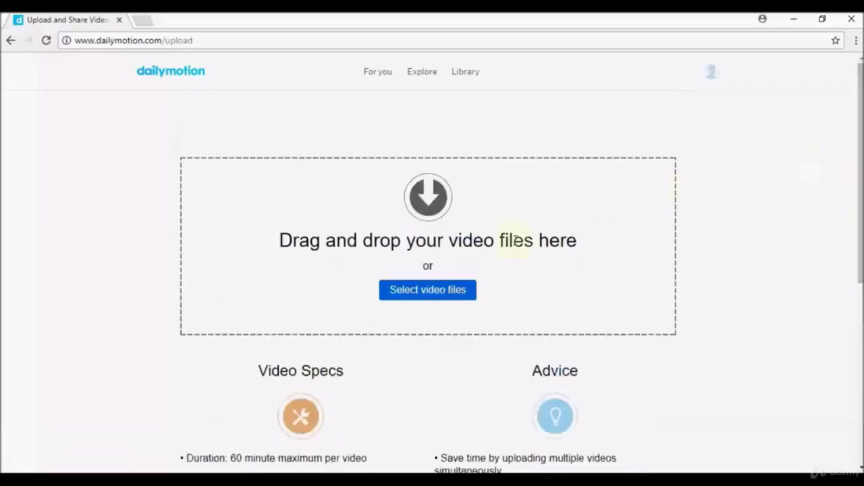
# - Start uploading the video file "Vid 1 - Signing Up.avi" and go to its basic information fields
pyautogui.click(415, 290)
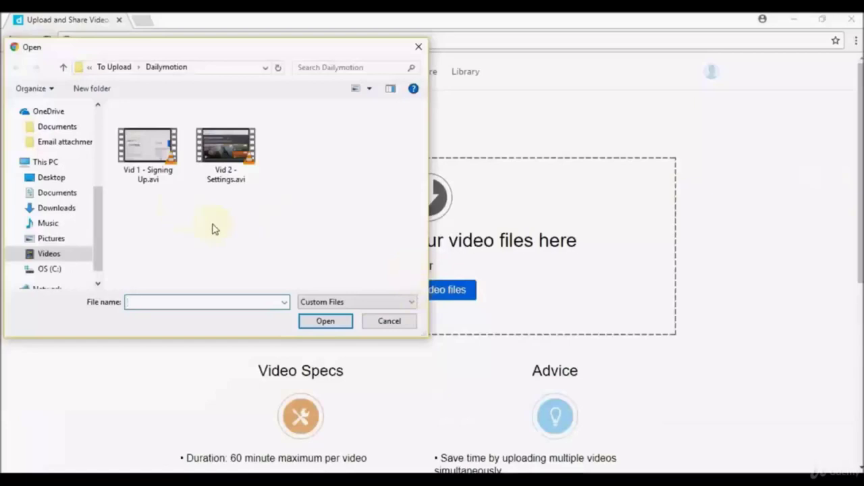
pyautogui.click(149, 162)
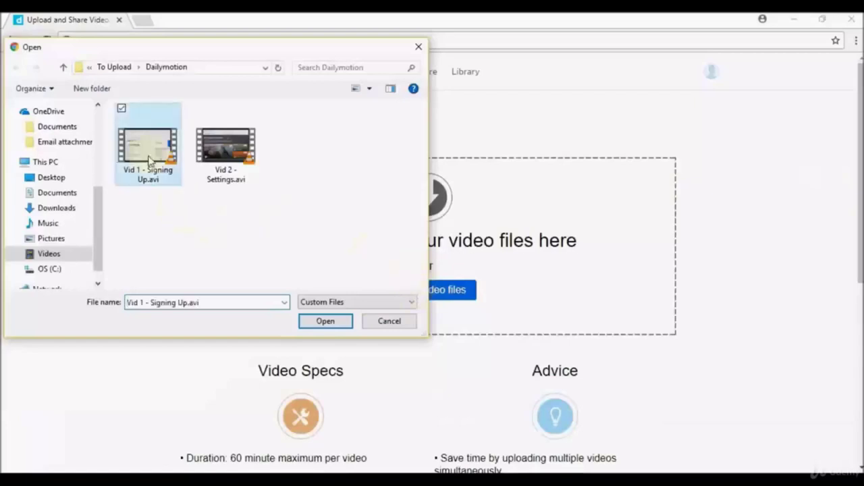
pyautogui.click(314, 322)
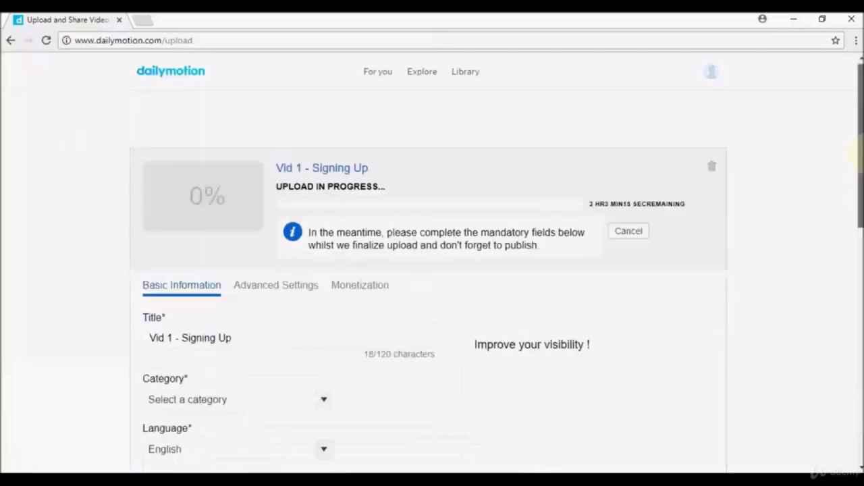
pyautogui.moveTo(859, 153); pyautogui.dragTo(860, 158)
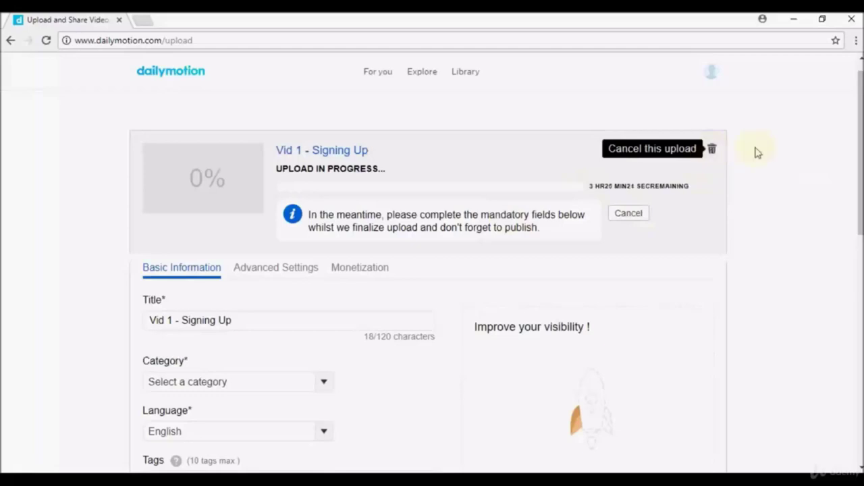
pyautogui.scroll(-2, 858, 169)
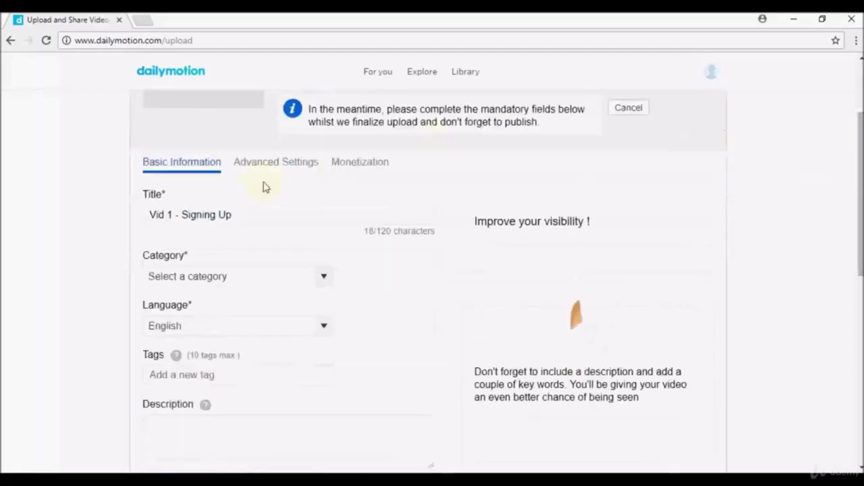
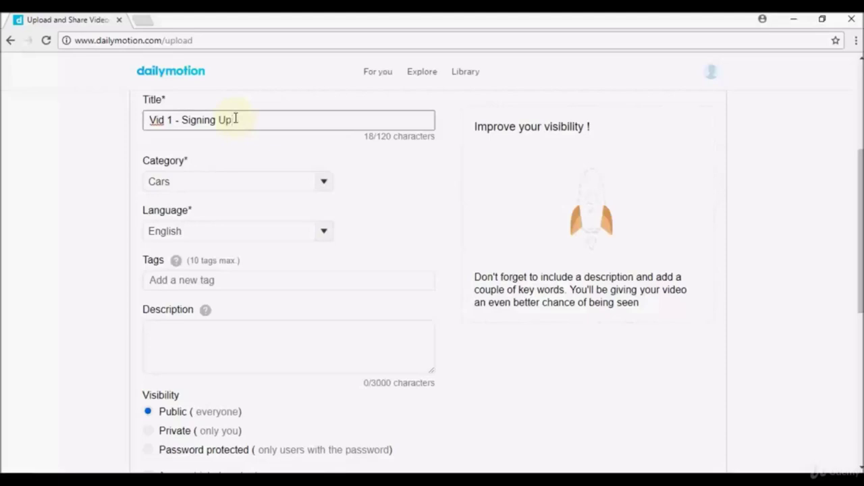
# - Add the tags "how", "to", "sign", "up" and "for dailymotion" to the video
pyautogui.click(235, 282)
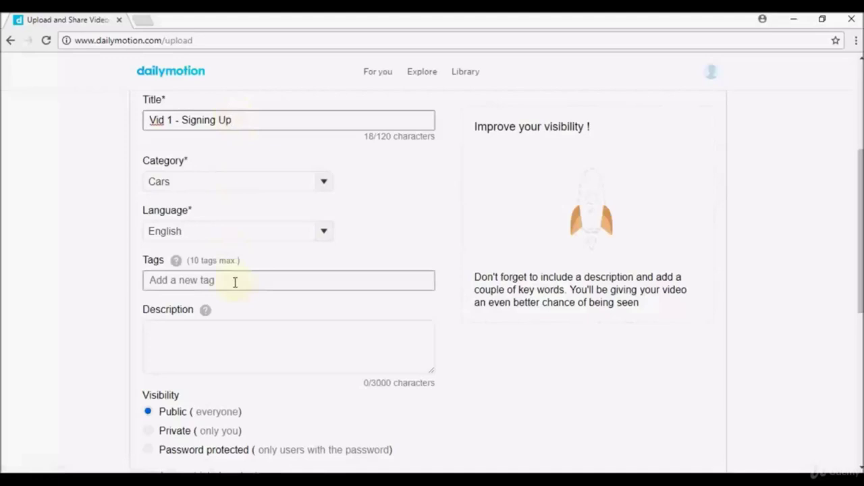
pyautogui.click(235, 282)
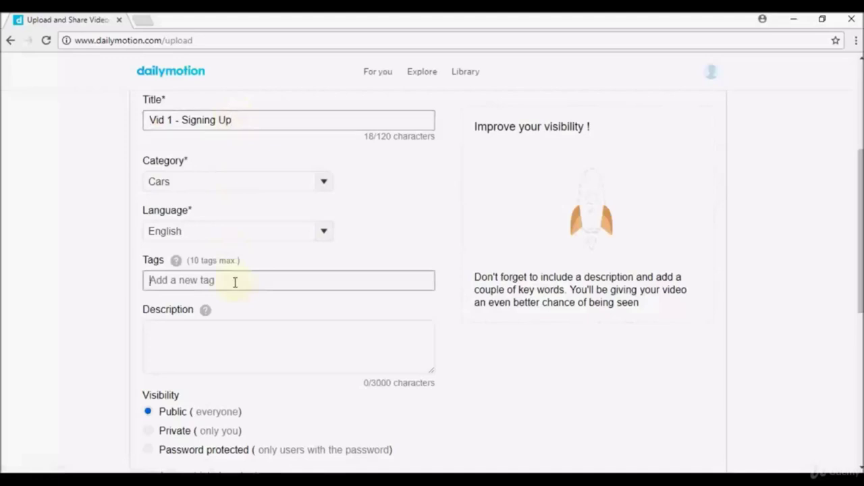
pyautogui.write('howm')
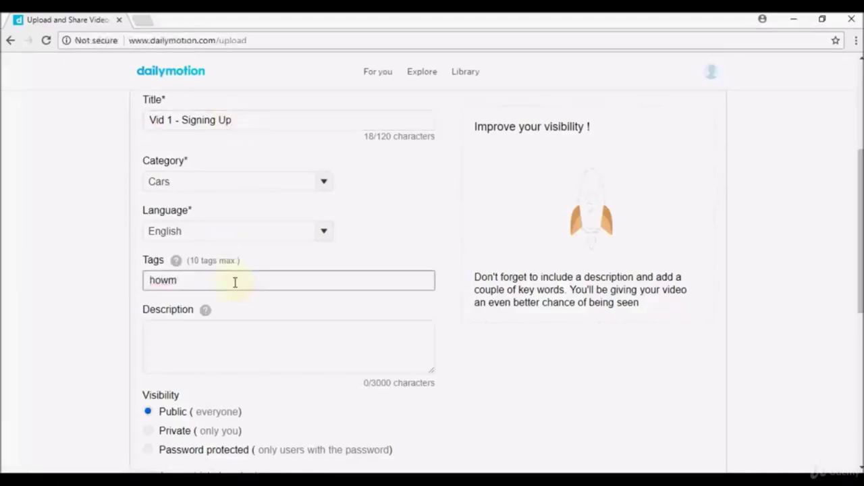
pyautogui.press('BackSpace')
pyautogui.press('Return')
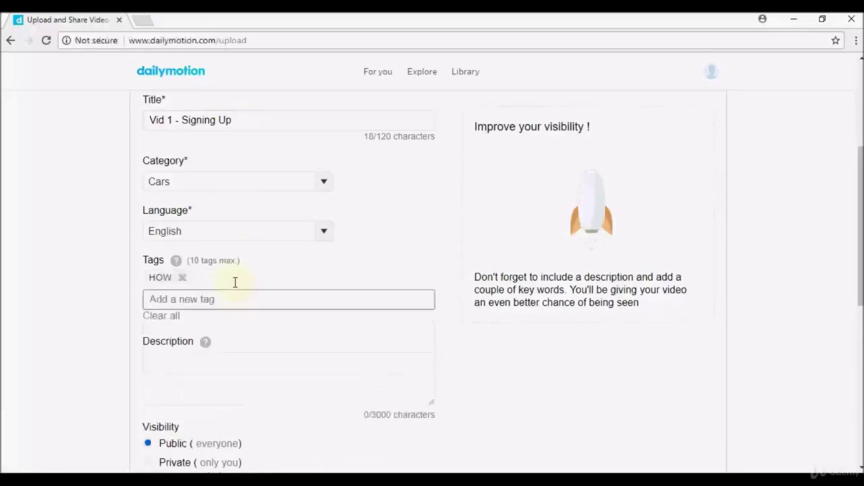
pyautogui.write('to')
pyautogui.press('Return')
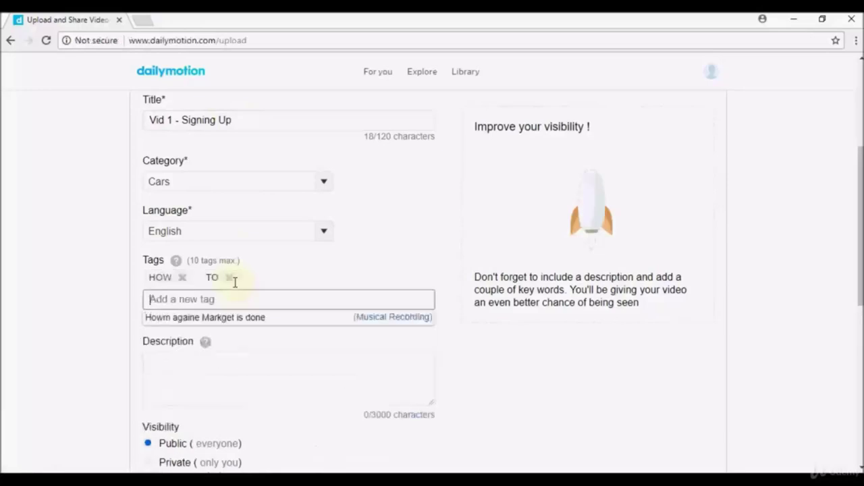
pyautogui.write('sign')
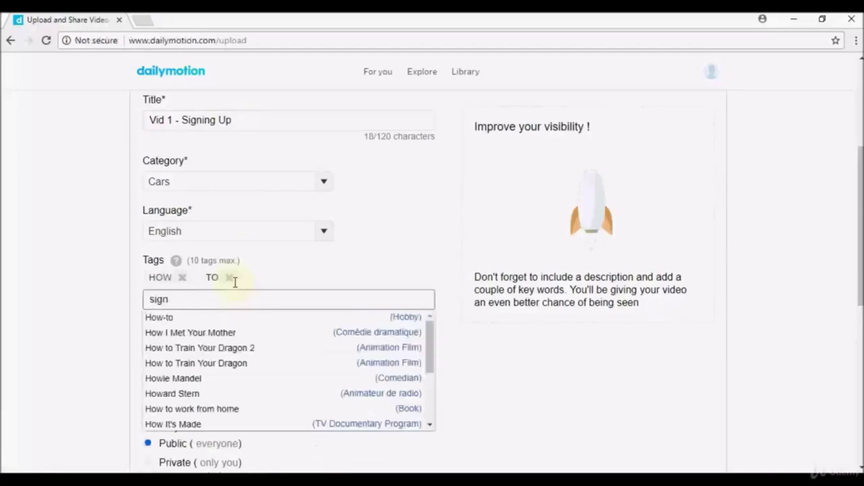
pyautogui.press('Return')
pyautogui.write('up')
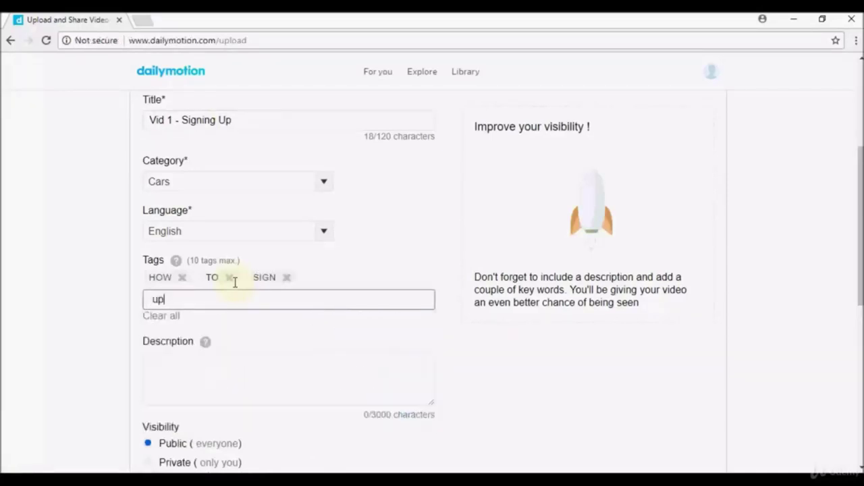
pyautogui.press('Return')
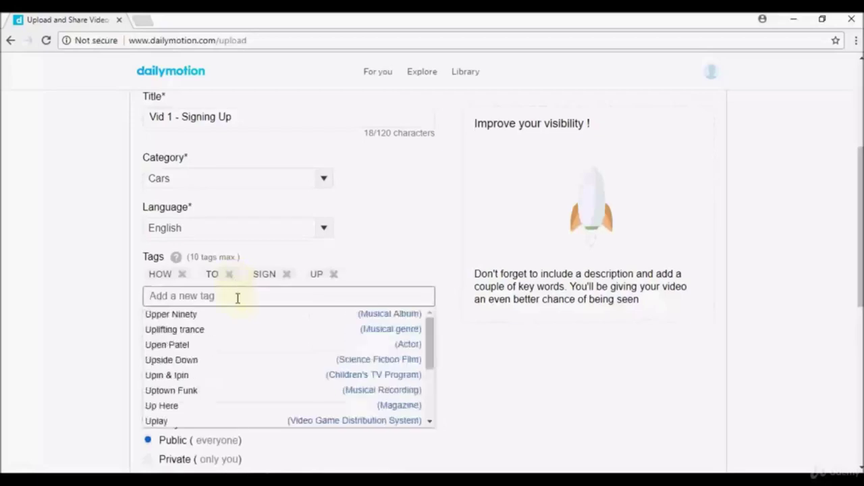
pyautogui.write('for dail')
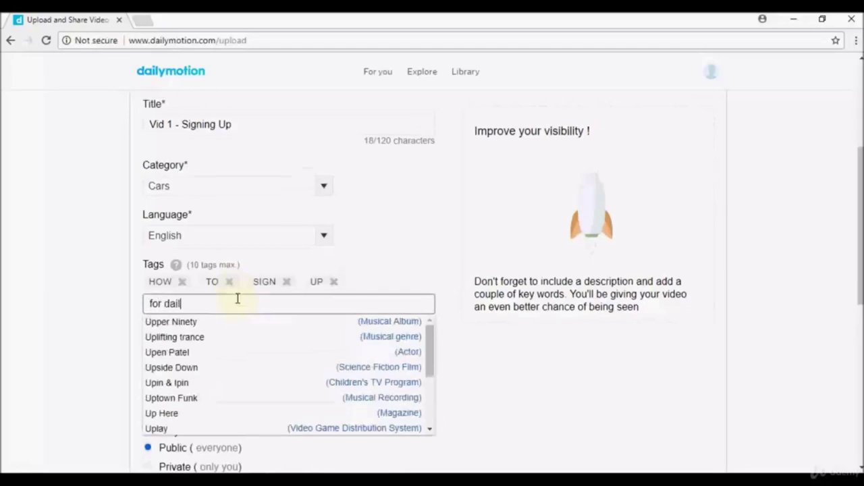
pyautogui.write('ymotion')
pyautogui.press('Return')
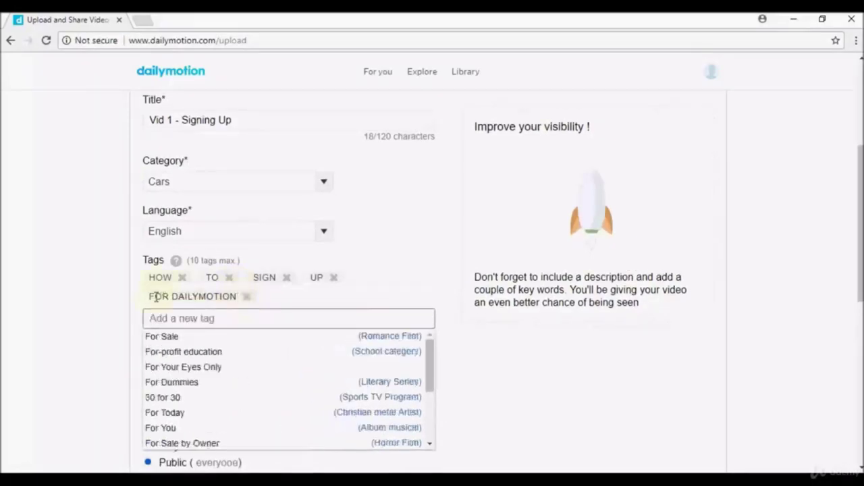
# - Remove all the tags from the video, including "for dailymotion", "how", "to", "sign" and "up"
pyautogui.click(246, 298)
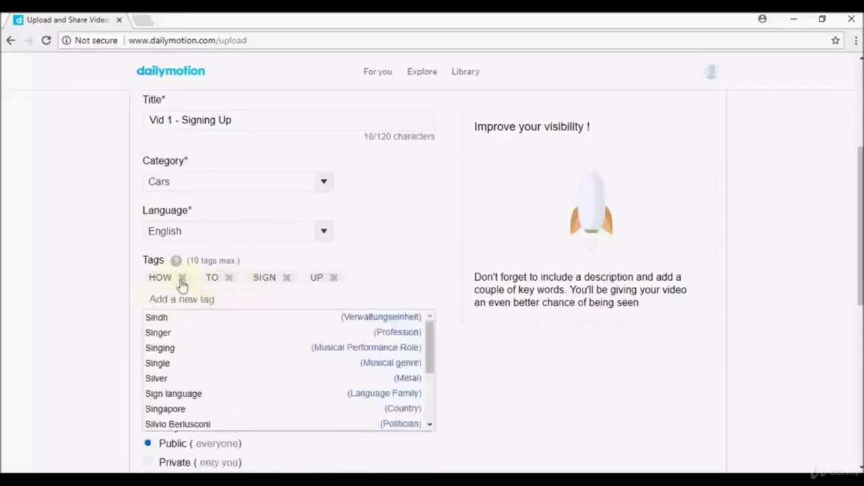
pyautogui.click(182, 277)
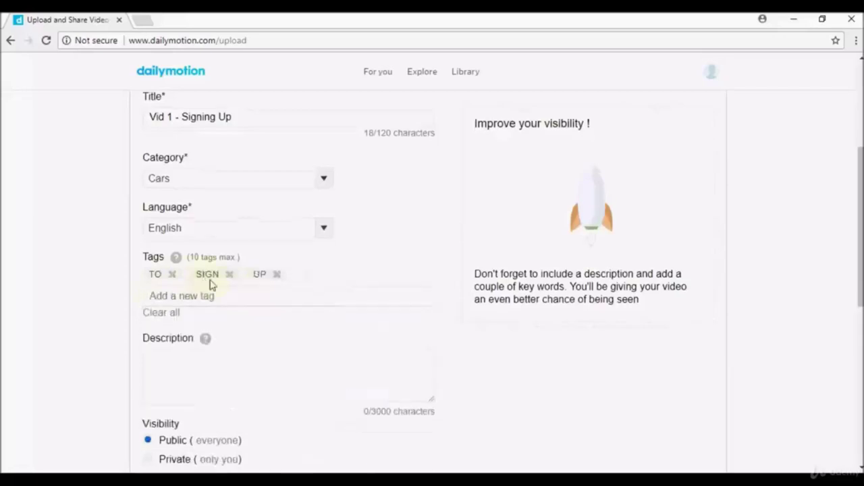
pyautogui.click(173, 275)
pyautogui.click(229, 276)
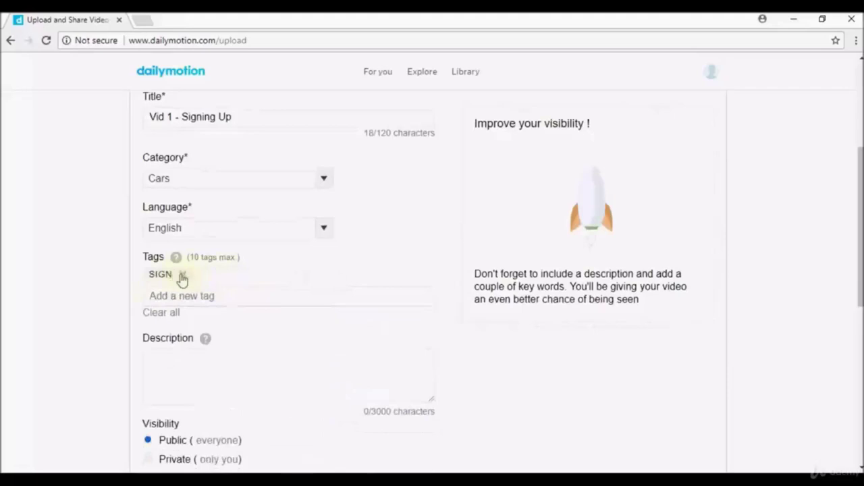
pyautogui.click(182, 276)
# - Examine the video's basic information form, including the description field, visibility choices, age restriction and publishing options
pyautogui.click(189, 353)
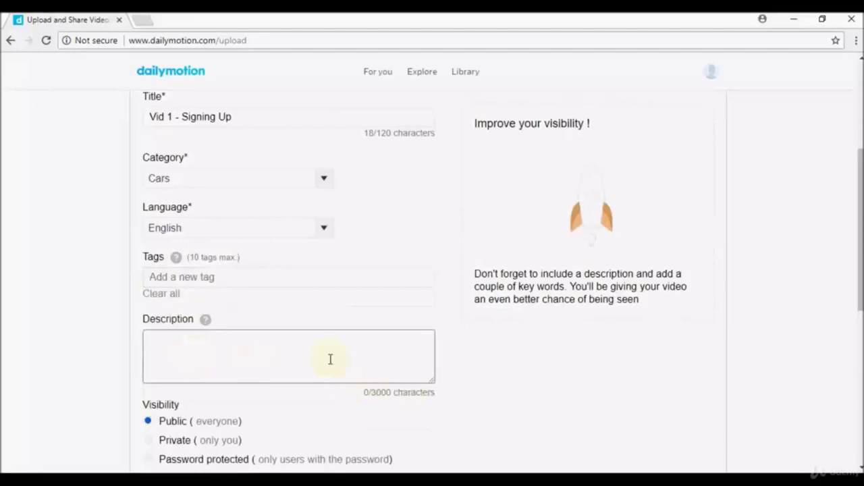
pyautogui.scroll(-1, 432, 283)
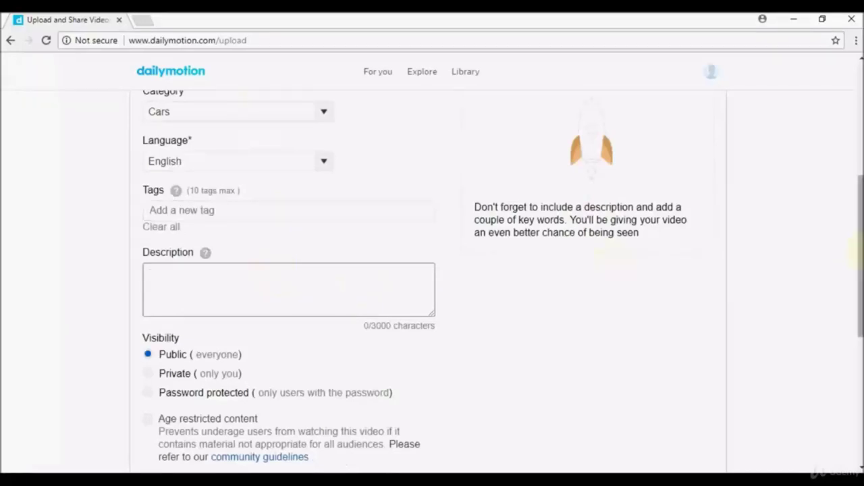
pyautogui.moveTo(859, 249)
pyautogui.mouseDown()
pyautogui.moveTo(859, 192)
pyautogui.moveTo(859, 236)
pyautogui.mouseUp()
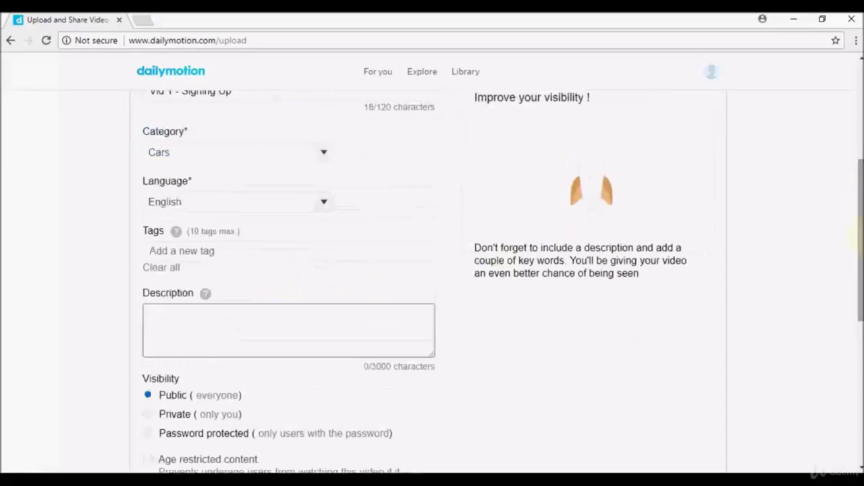
pyautogui.moveTo(859, 236); pyautogui.dragTo(859, 215)
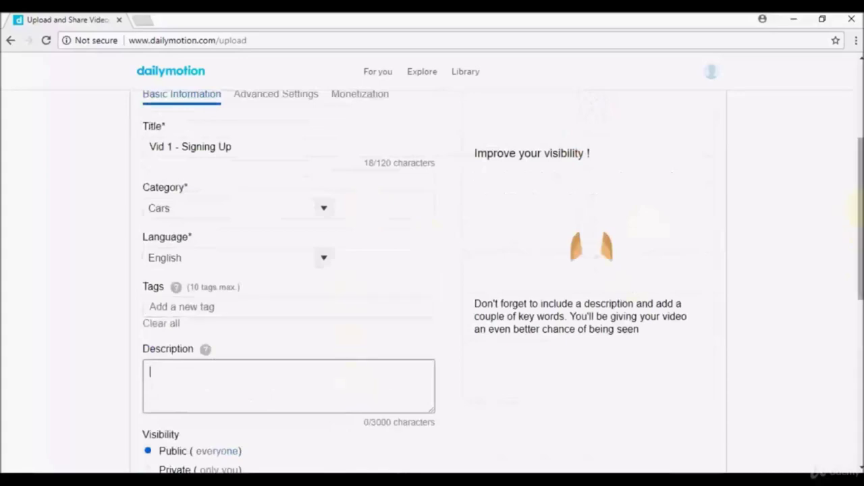
pyautogui.moveTo(859, 206); pyautogui.dragTo(858, 272)
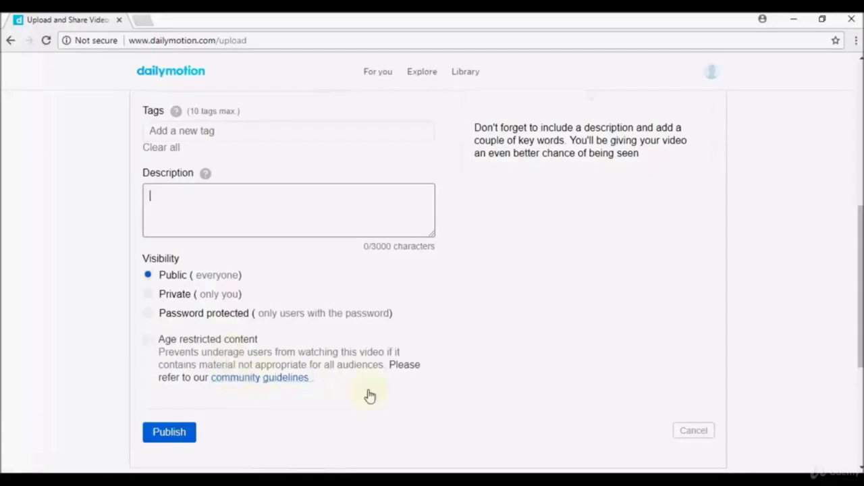
pyautogui.scroll(4, 860, 250)
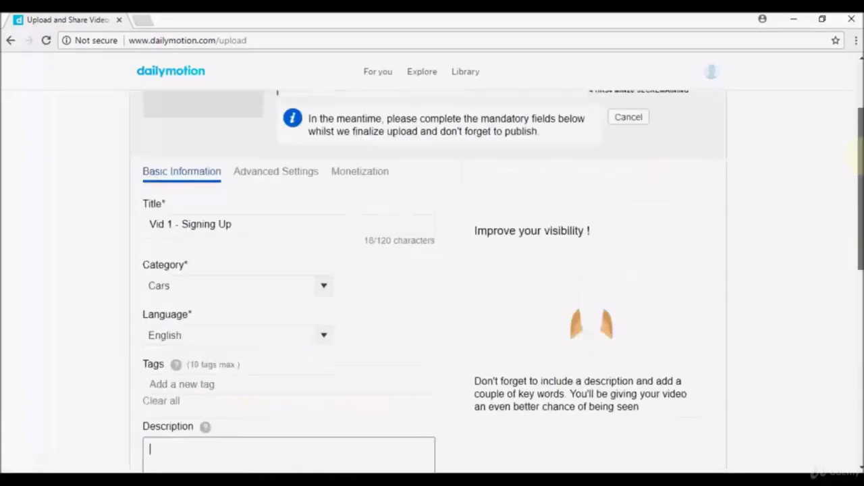
pyautogui.scroll(-3, 860, 249)
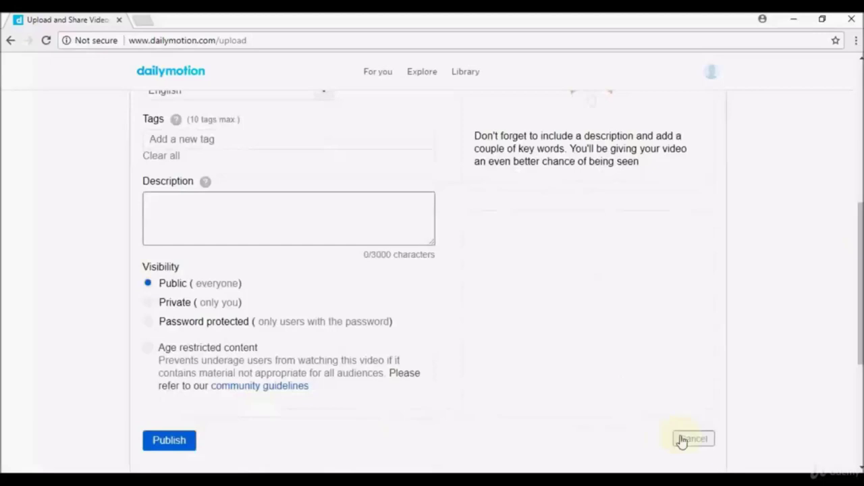
pyautogui.moveTo(860, 314); pyautogui.dragTo(860, 240)
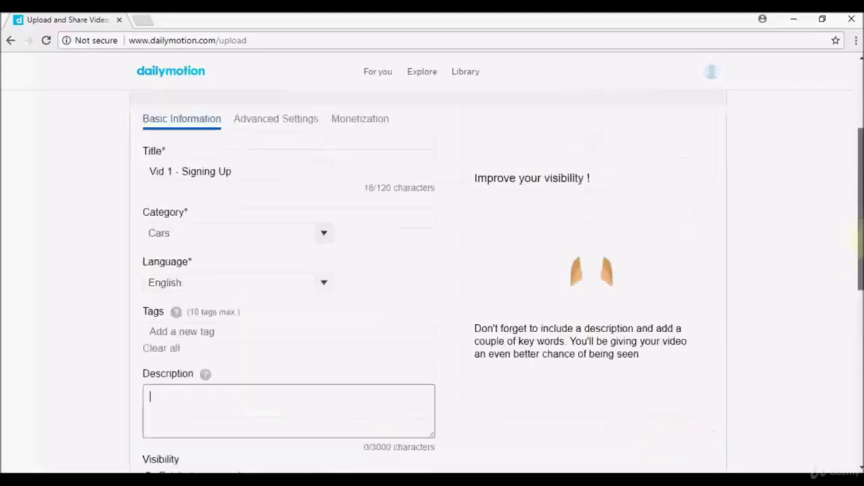
pyautogui.scroll(2, 303, 203)
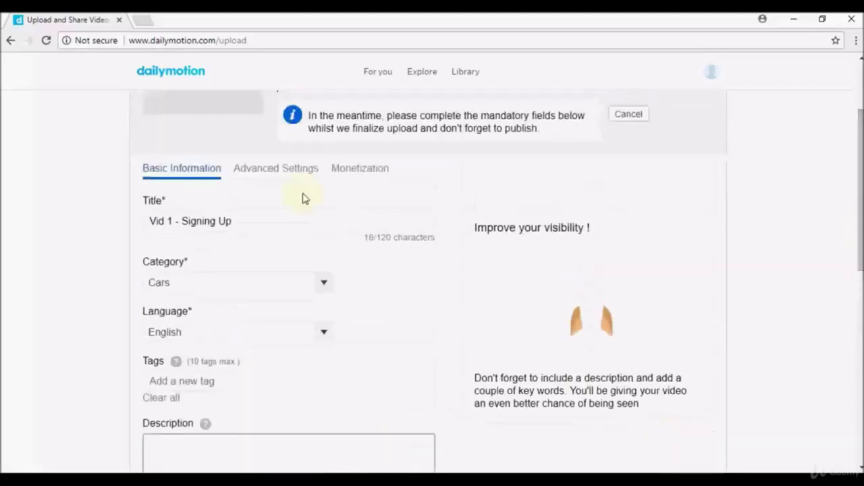
# - Review the video's advanced settings and open its monetization options
pyautogui.click(283, 170)
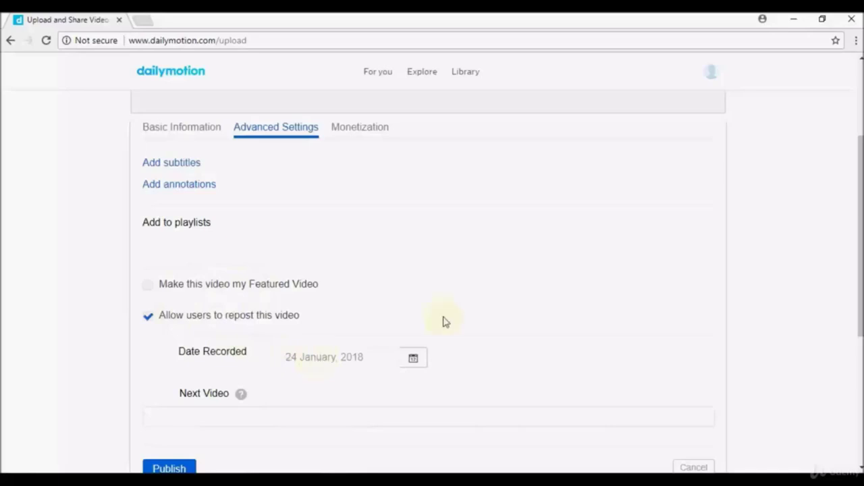
pyautogui.click(376, 134)
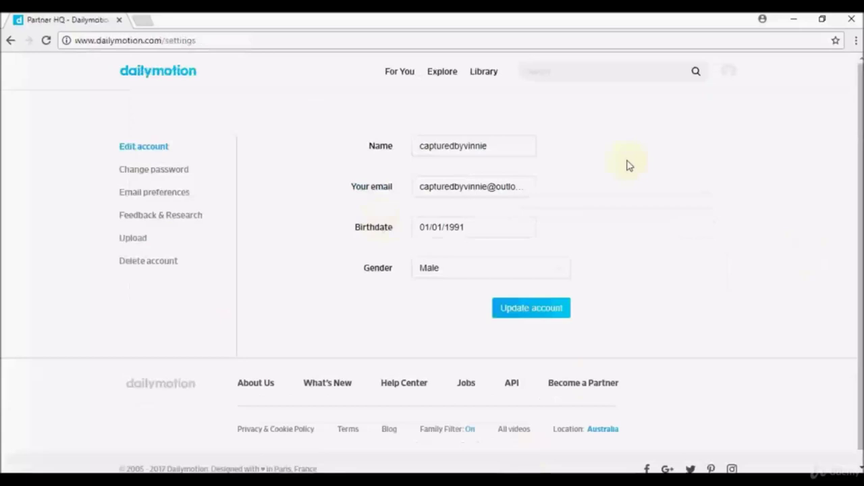
# - Open the Become a Partner page from the account settings and start the partner application
pyautogui.click(727, 80)
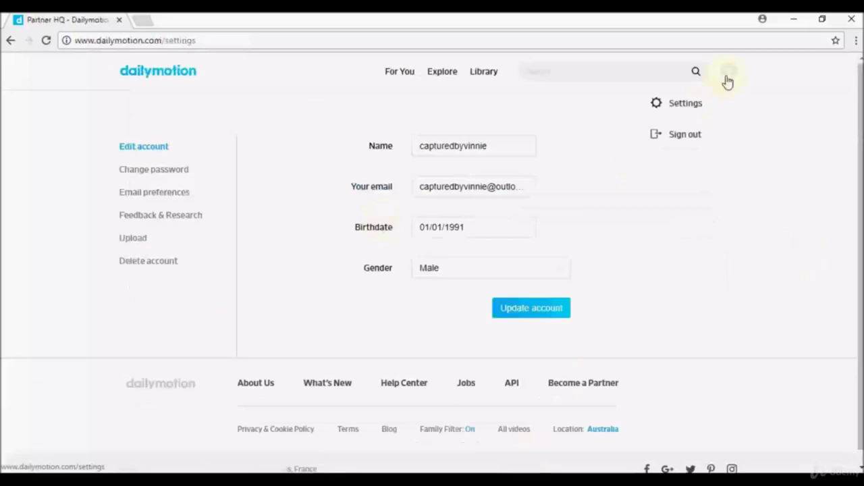
pyautogui.click(696, 108)
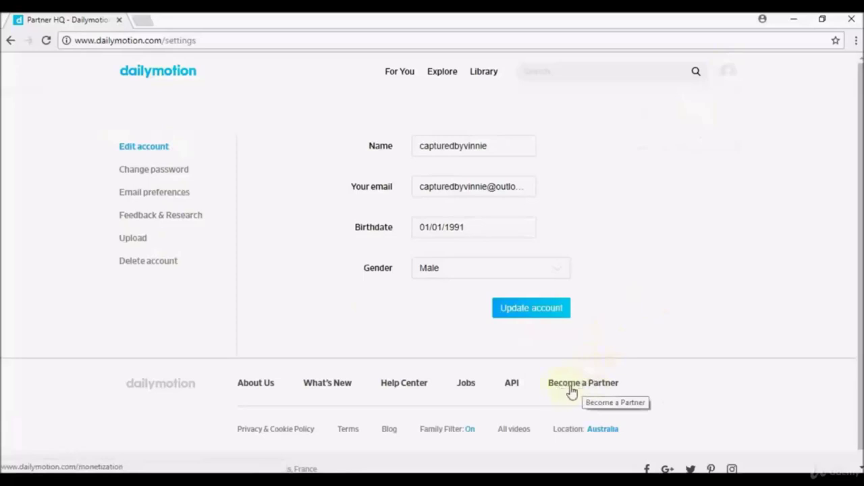
pyautogui.click(570, 389)
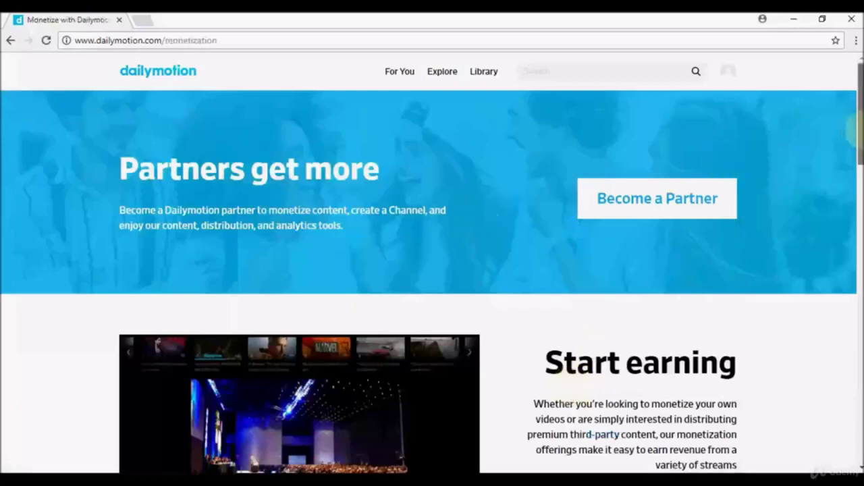
pyautogui.moveTo(859, 135)
pyautogui.mouseDown()
pyautogui.moveTo(859, 153)
pyautogui.moveTo(856, 128)
pyautogui.mouseUp()
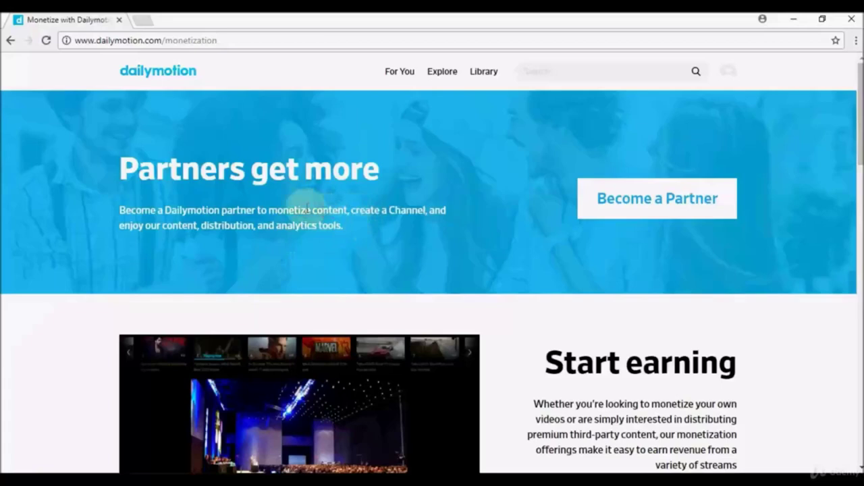
pyautogui.click(603, 207)
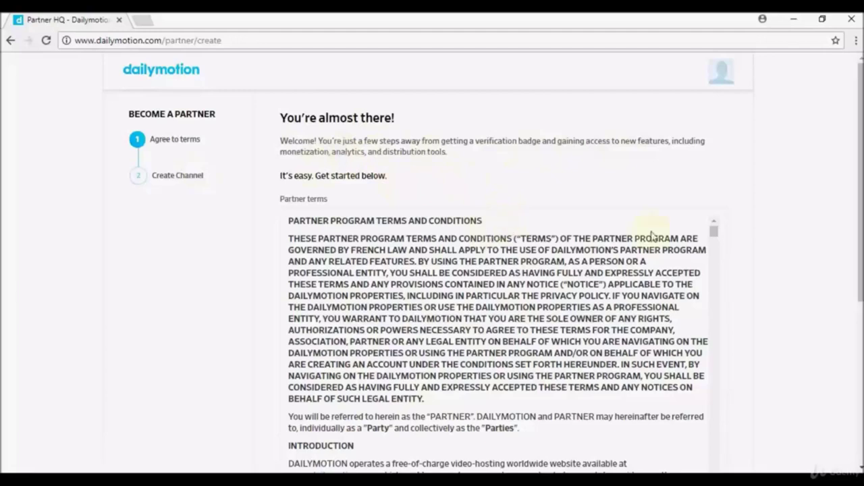
# - Read through the partner program terms and conditions and agree to them
pyautogui.moveTo(855, 210); pyautogui.dragTo(856, 270)
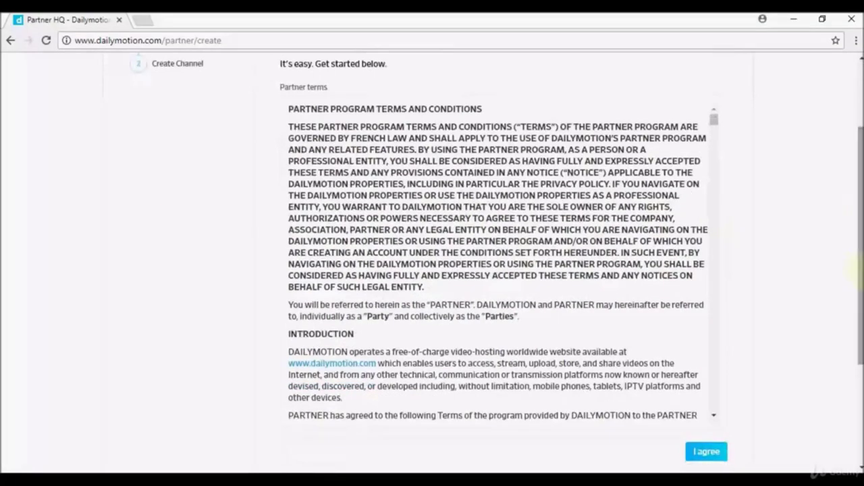
pyautogui.scroll(-5, 713, 415)
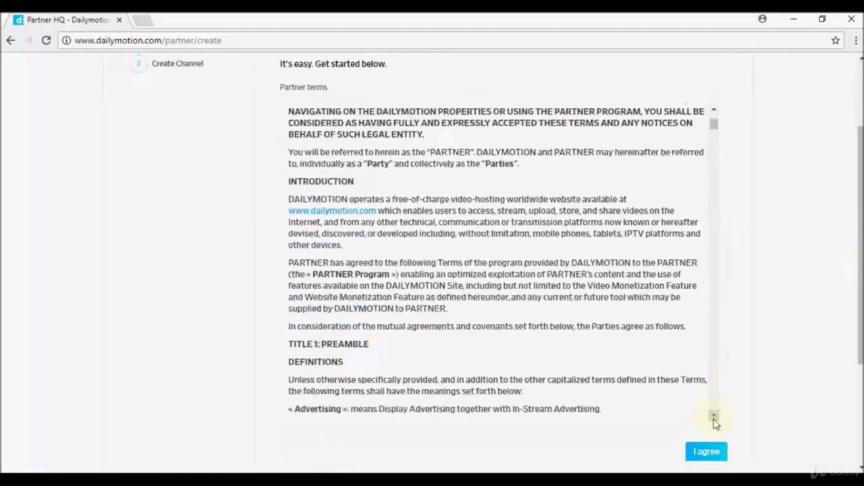
pyautogui.scroll(-5, 715, 422)
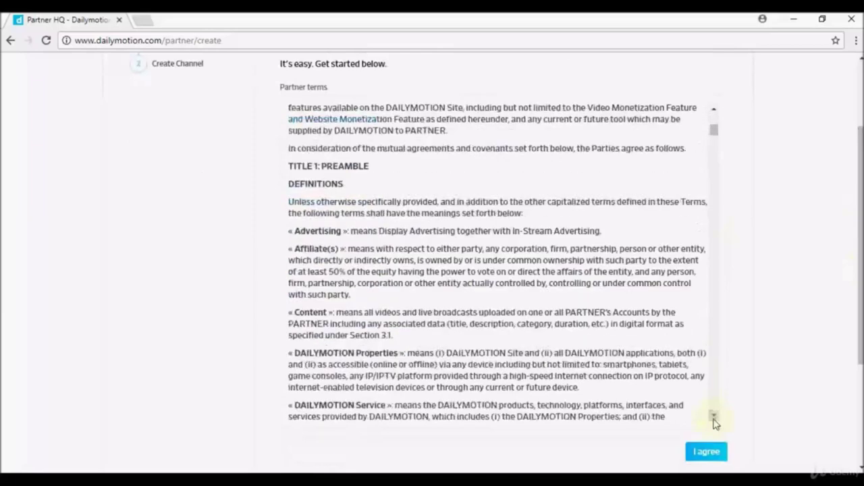
pyautogui.scroll(-2, 716, 423)
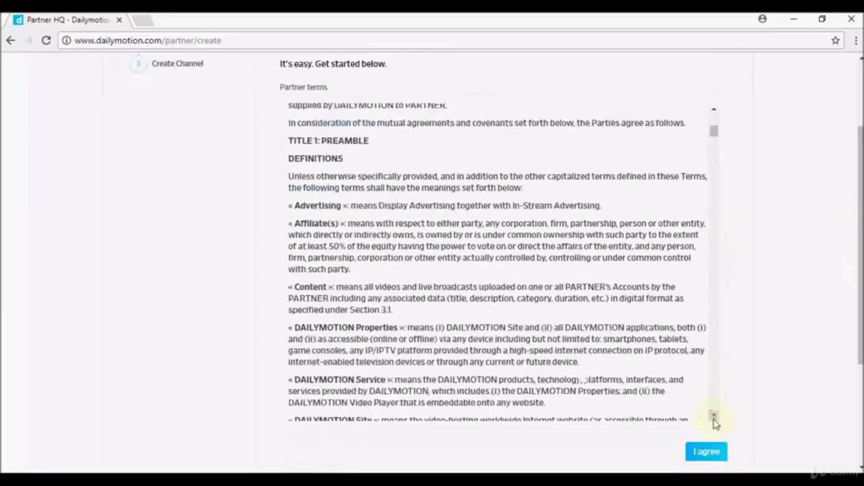
pyautogui.scroll(-1, 715, 423)
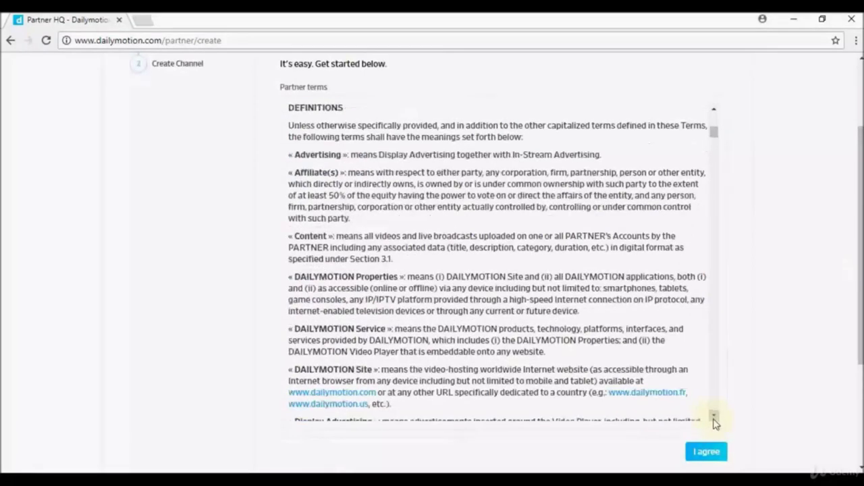
pyautogui.scroll(-7, 715, 423)
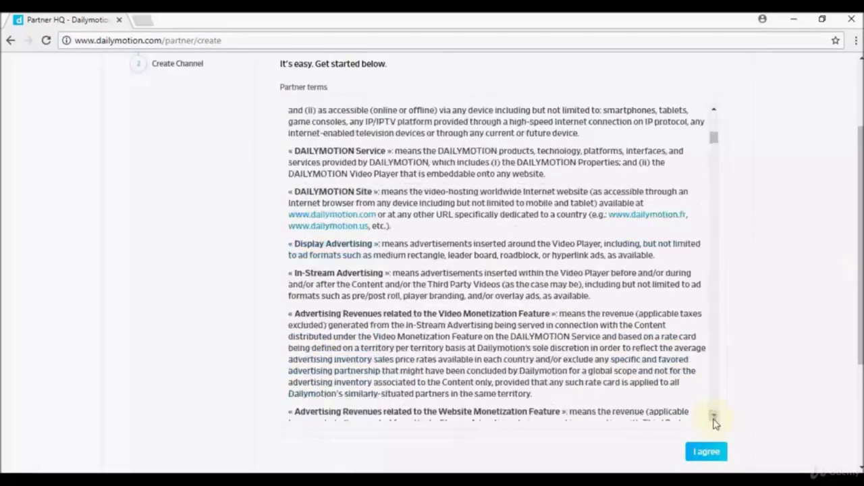
pyautogui.scroll(-5, 715, 423)
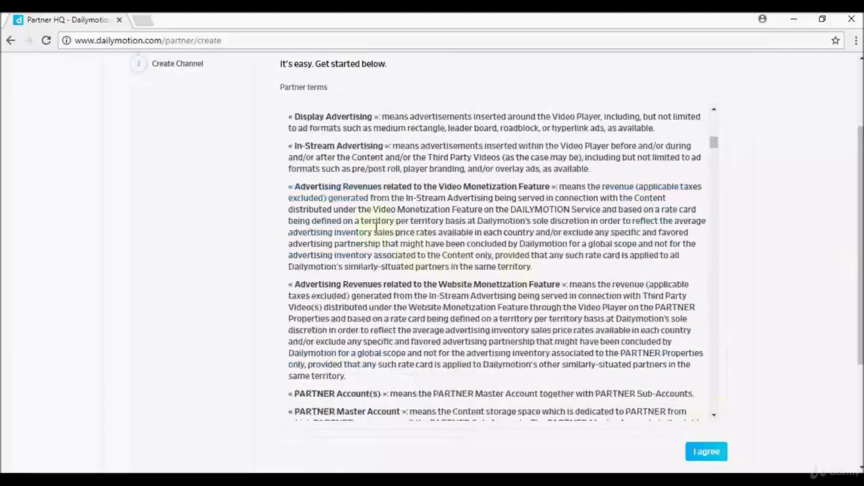
pyautogui.scroll(-9, 713, 419)
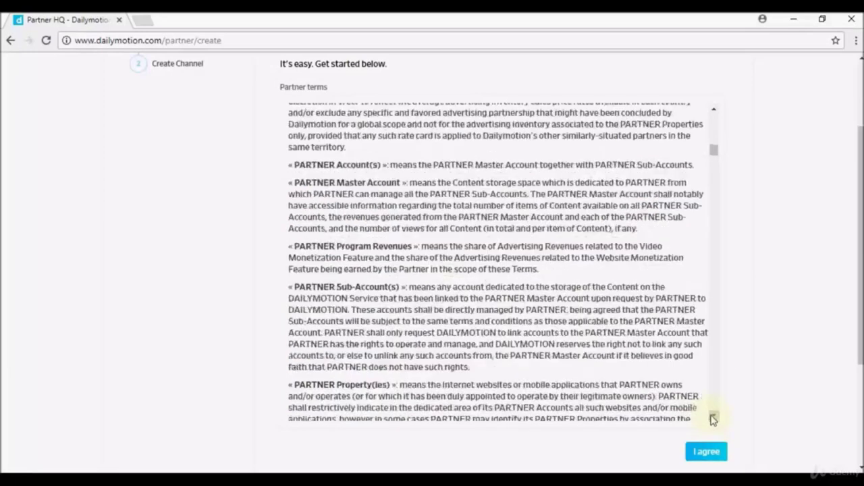
pyautogui.scroll(-9, 713, 419)
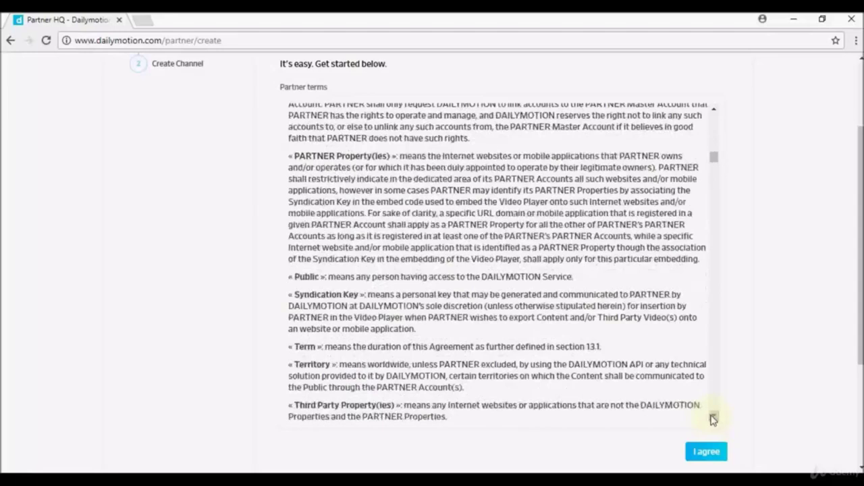
pyautogui.scroll(-11, 713, 419)
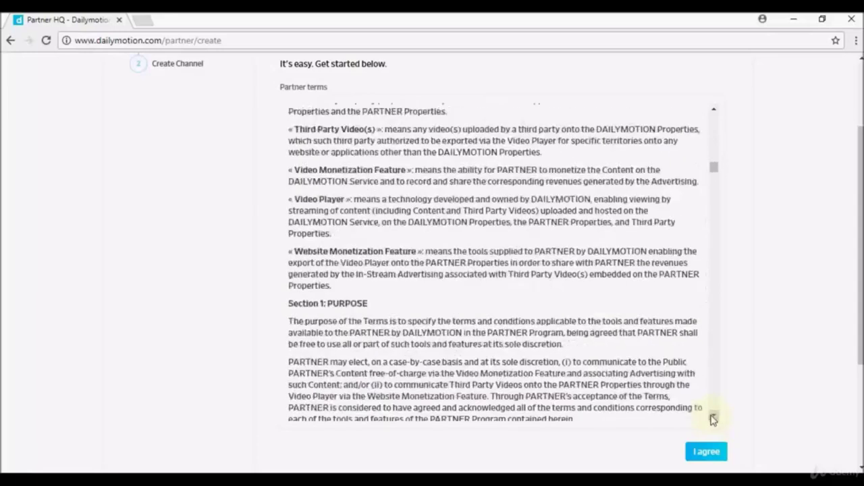
pyautogui.scroll(-1, 743, 398)
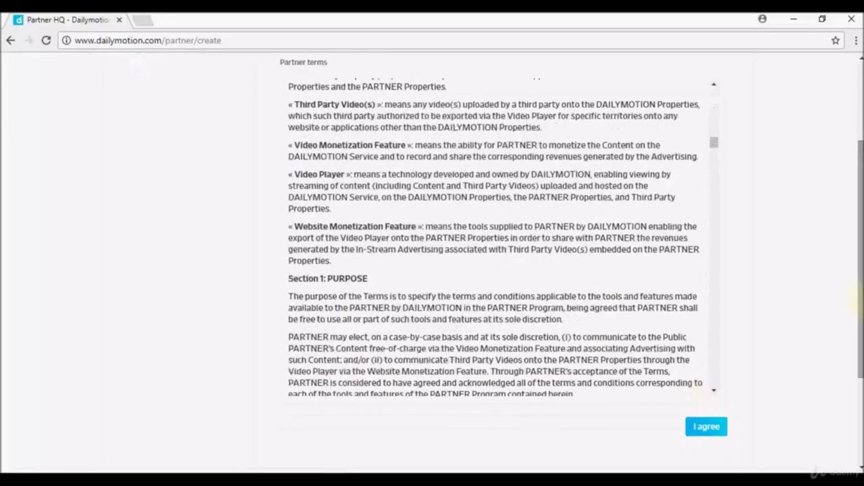
pyautogui.click(713, 426)
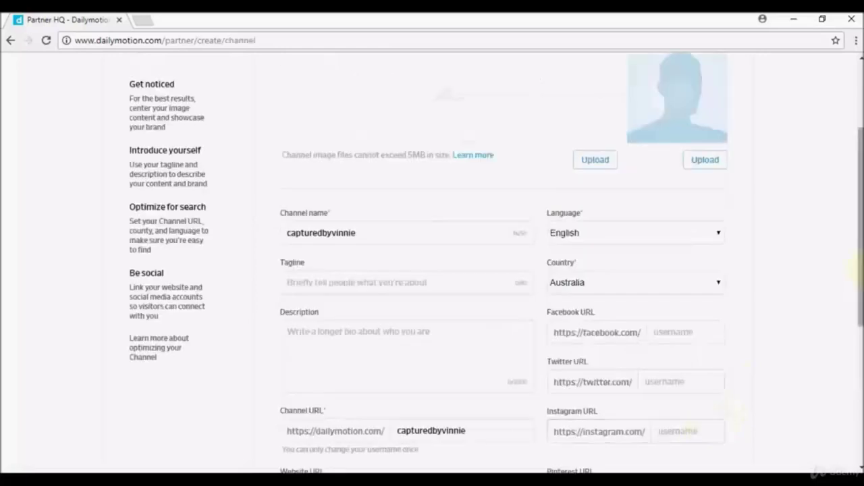
# - Examine the channel creation page's introduction and its banner and avatar image requirements
pyautogui.moveTo(860, 267); pyautogui.dragTo(860, 196)
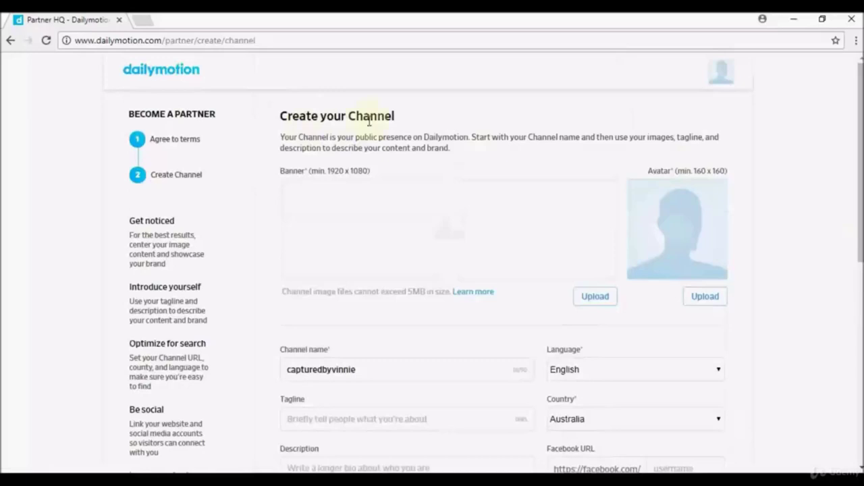
pyautogui.moveTo(860, 157); pyautogui.dragTo(856, 135)
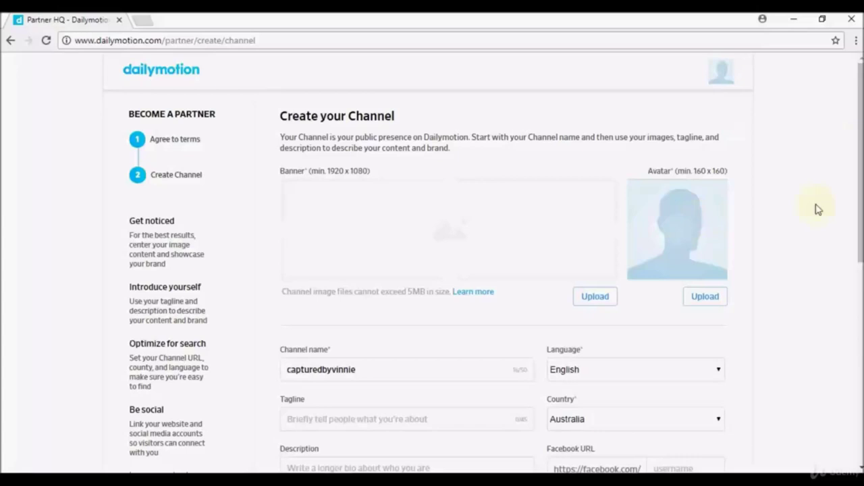
pyautogui.moveTo(860, 192)
pyautogui.mouseDown()
pyautogui.moveTo(860, 250)
pyautogui.moveTo(859, 177)
pyautogui.mouseUp()
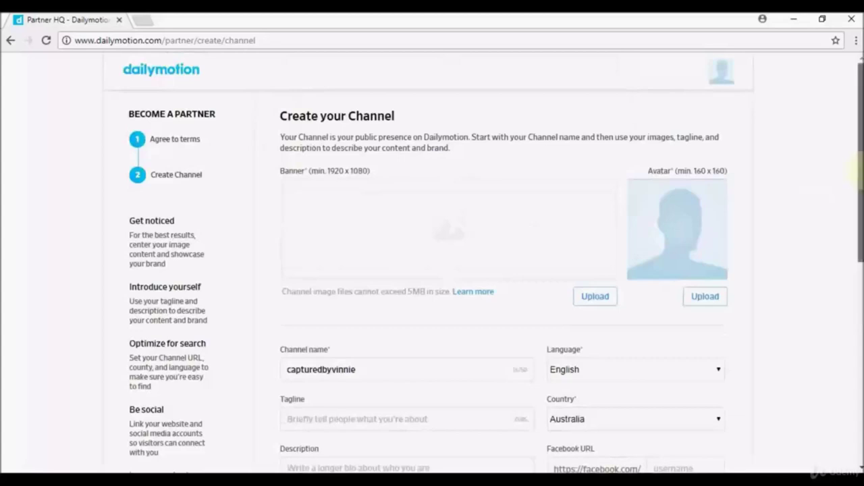
pyautogui.scroll(-2, 496, 263)
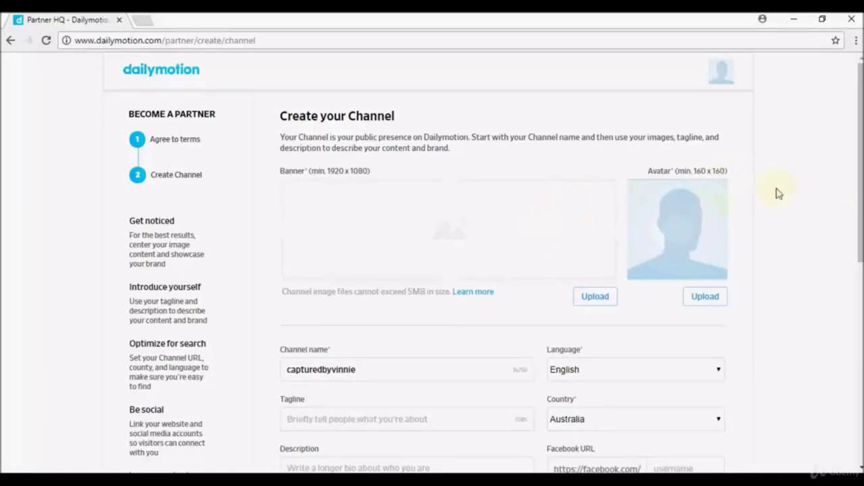
pyautogui.moveTo(861, 195); pyautogui.dragTo(856, 169)
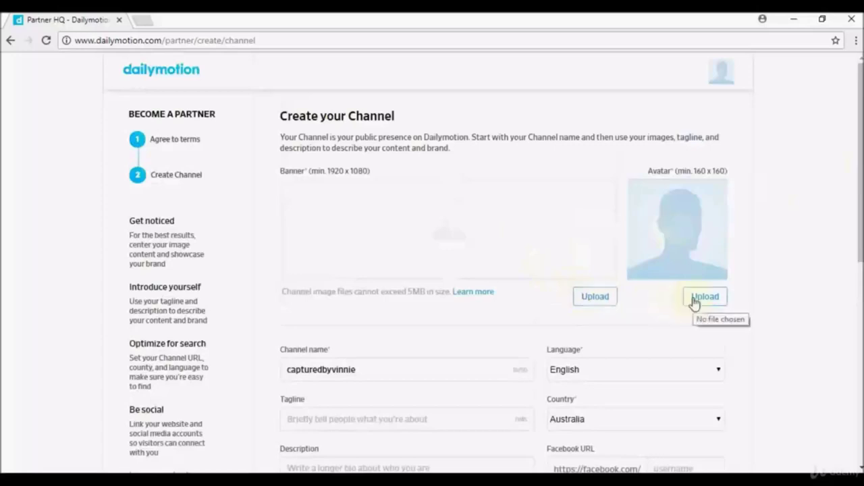
# - Examine the channel form's name, tagline, description, channel URL and website URL fields
pyautogui.moveTo(860, 182); pyautogui.dragTo(860, 250)
pyautogui.click(401, 214)
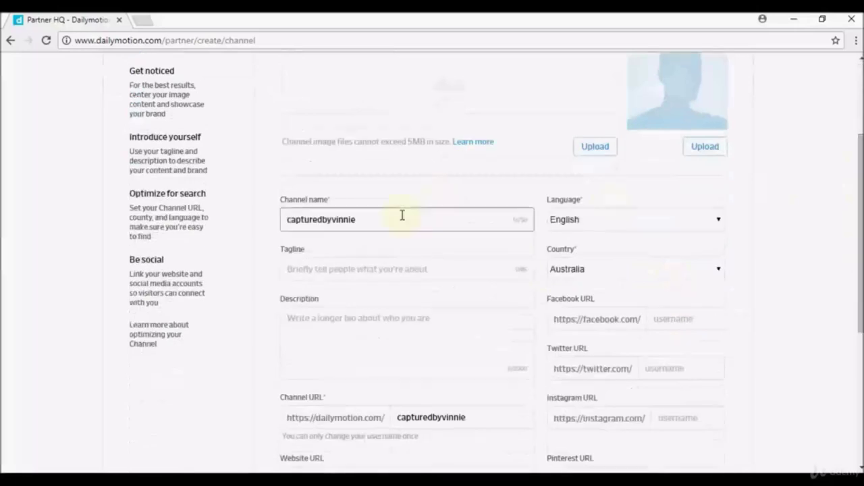
pyautogui.click(402, 268)
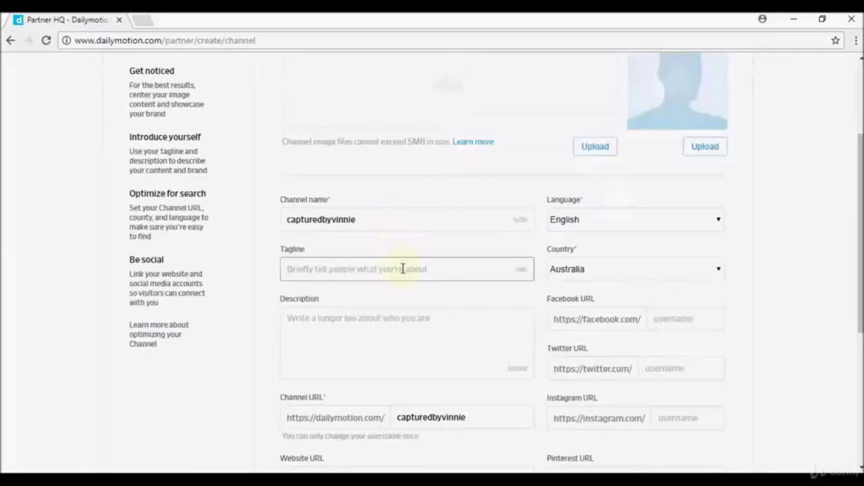
pyautogui.click(415, 312)
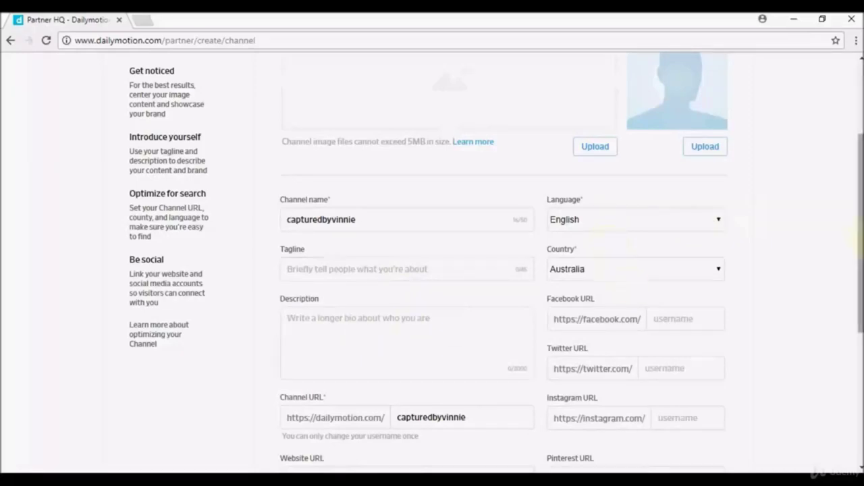
pyautogui.scroll(-1, 675, 256)
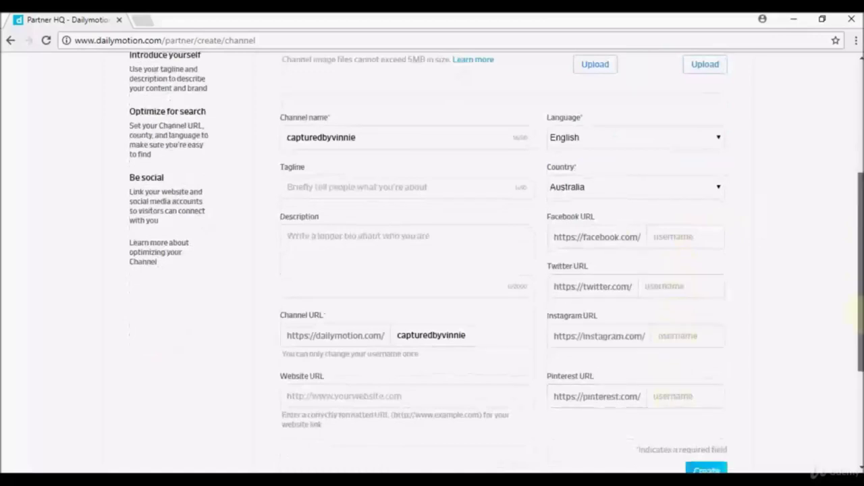
pyautogui.scroll(-1, 860, 330)
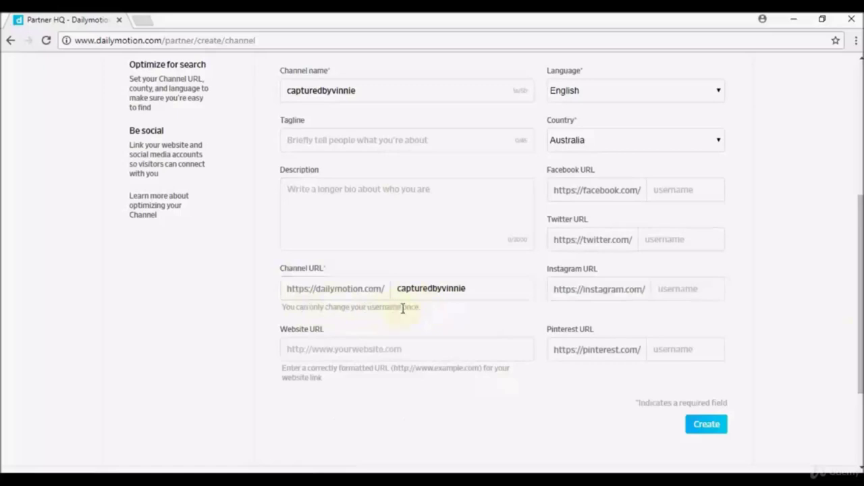
pyautogui.click(469, 288)
pyautogui.click(468, 321)
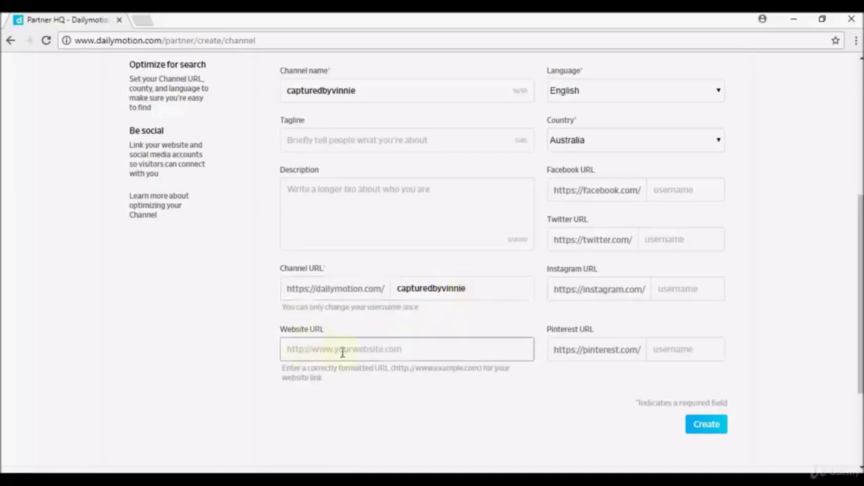
# - Review the channel form again, including the Facebook, Twitter, Instagram and Pinterest URL fields
pyautogui.moveTo(859, 306); pyautogui.dragTo(856, 172)
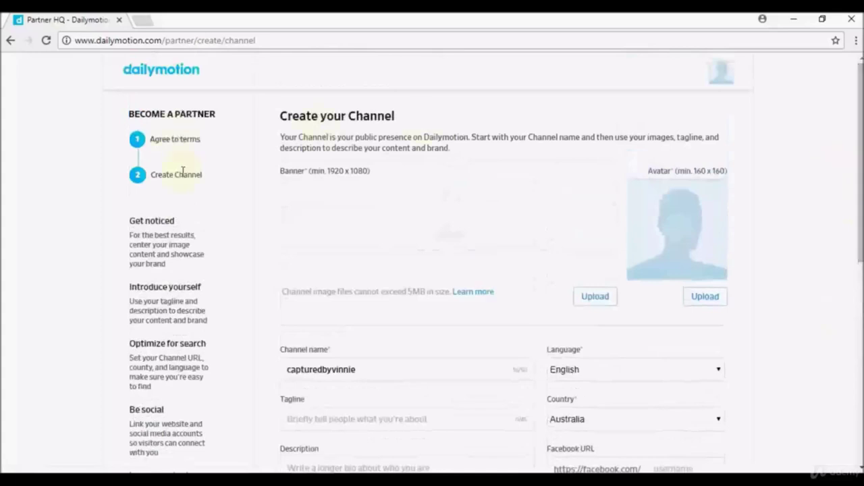
pyautogui.moveTo(856, 196); pyautogui.dragTo(855, 303)
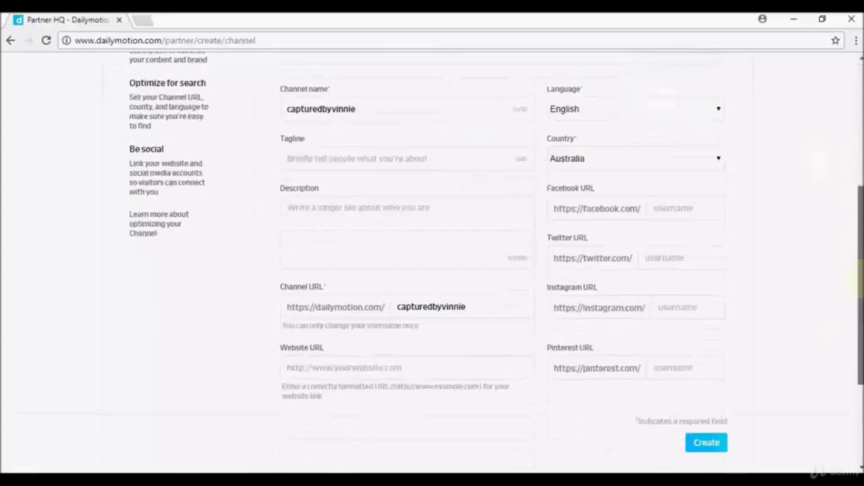
pyautogui.scroll(1, 432, 270)
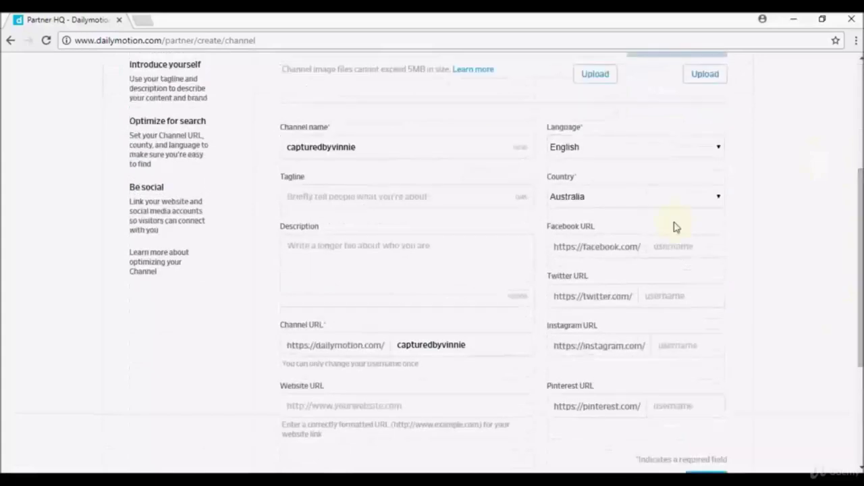
pyautogui.click(611, 344)
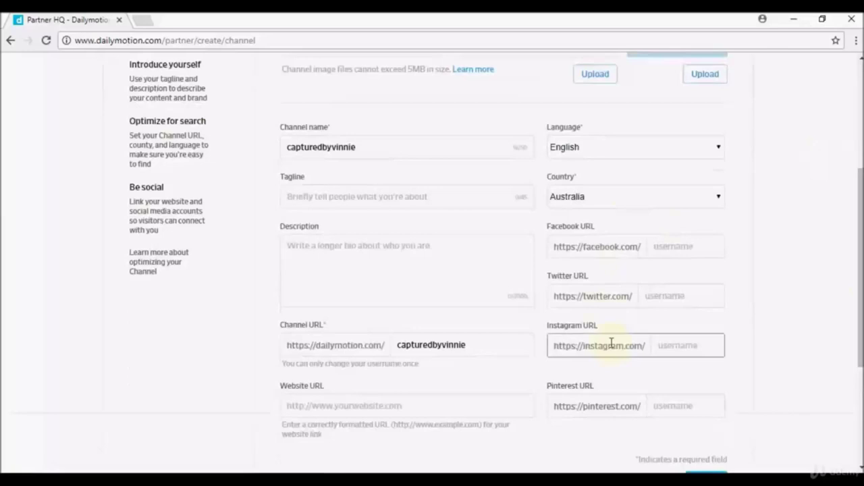
pyautogui.click(609, 304)
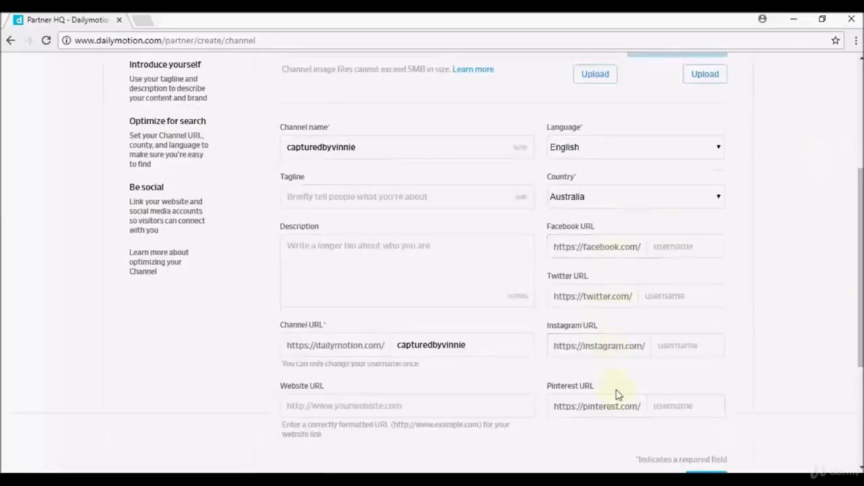
# - Read the Channel photos help article for the banner and portrait size requirements and the editing steps
pyautogui.scroll(-2, 858, 297)
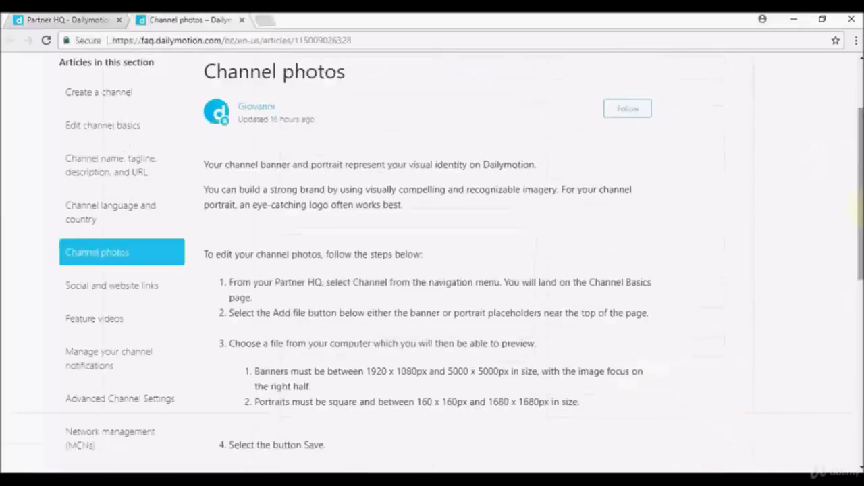
pyautogui.scroll(-1, 459, 257)
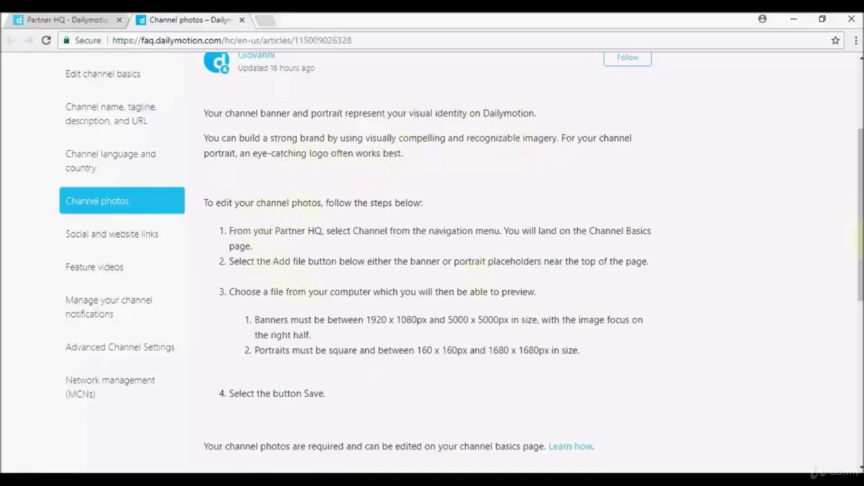
pyautogui.scroll(-1, 513, 270)
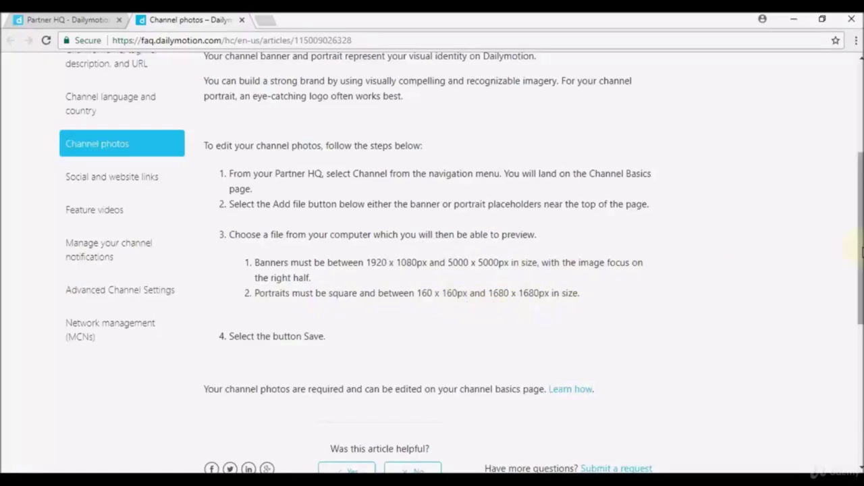
pyautogui.scroll(1, 861, 250)
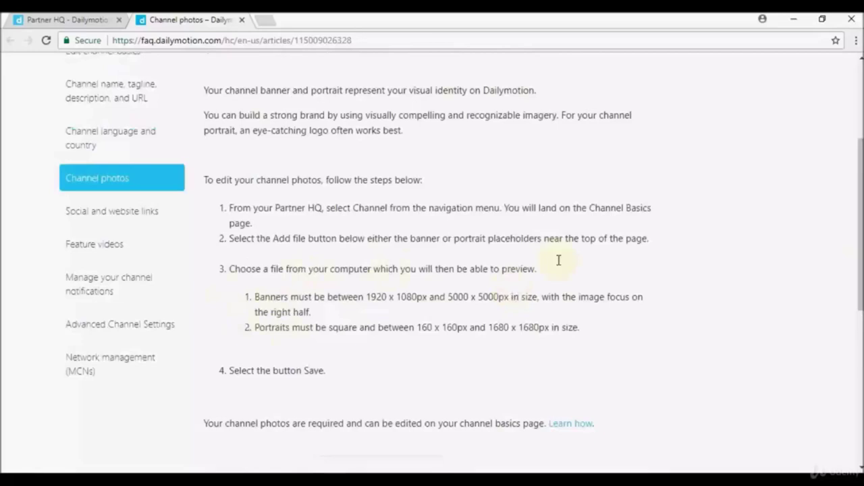
pyautogui.moveTo(860, 253); pyautogui.dragTo(859, 226)
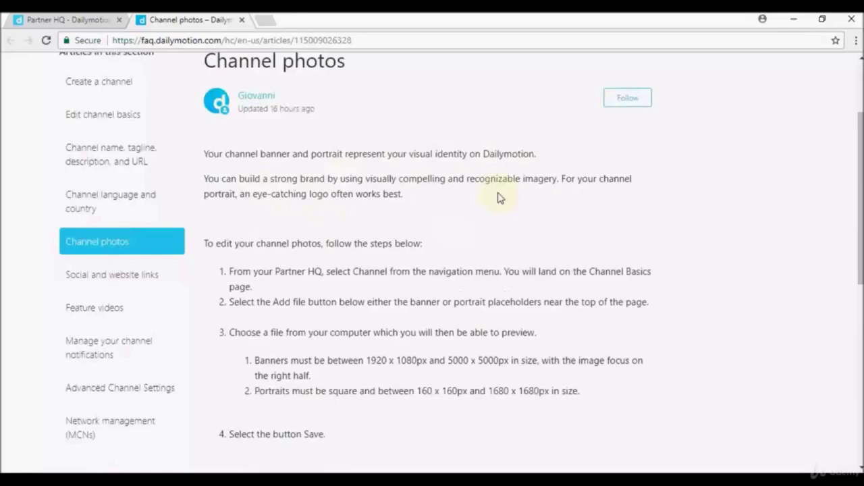
pyautogui.moveTo(860, 186); pyautogui.dragTo(860, 236)
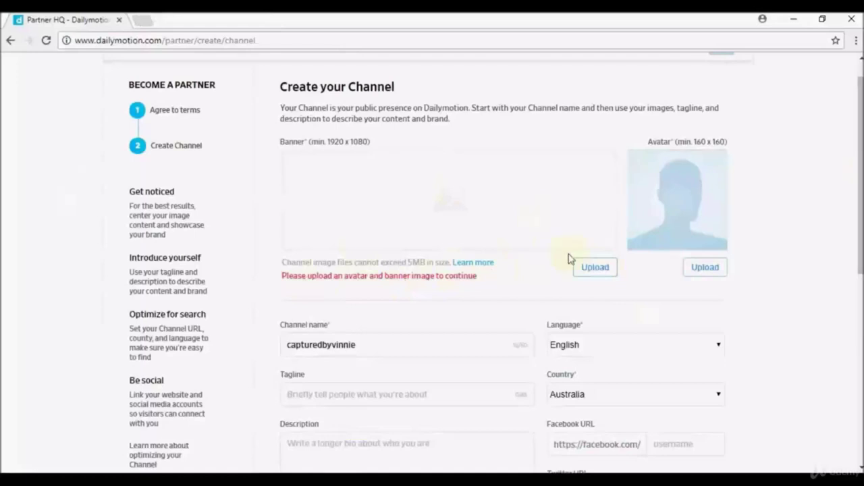
# - Upload home-office-336378_1920A.jpg from the To Upload folder as the channel banner
pyautogui.click(586, 270)
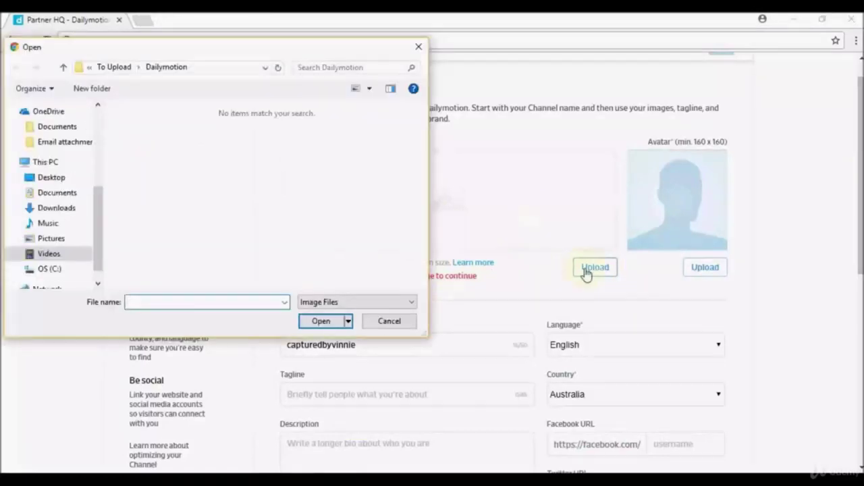
pyautogui.click(115, 68)
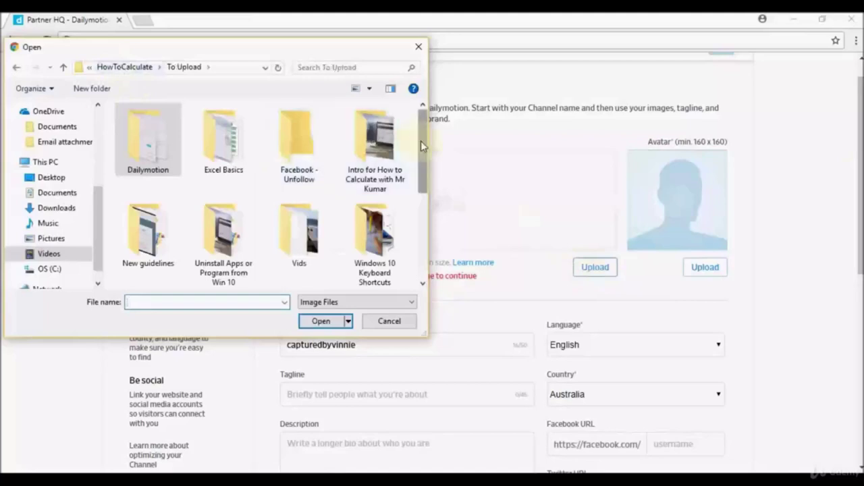
pyautogui.moveTo(420, 141); pyautogui.dragTo(427, 230)
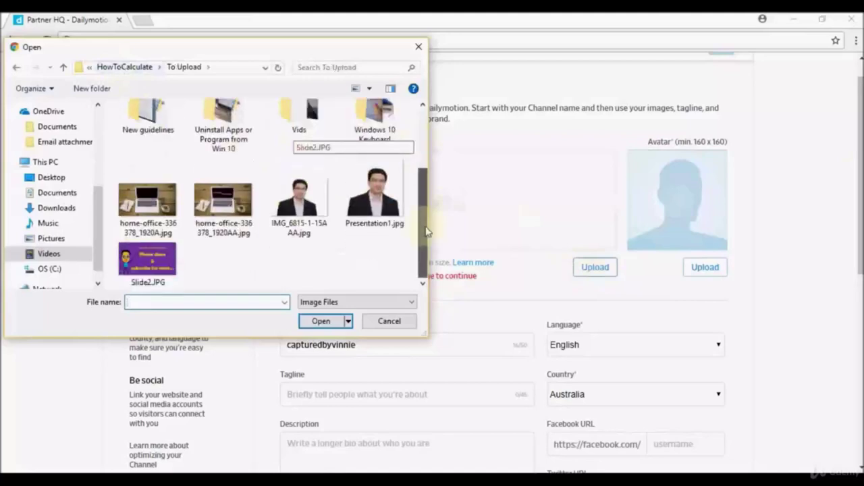
pyautogui.moveTo(241, 255); pyautogui.dragTo(154, 206)
pyautogui.doubleClick(154, 206)
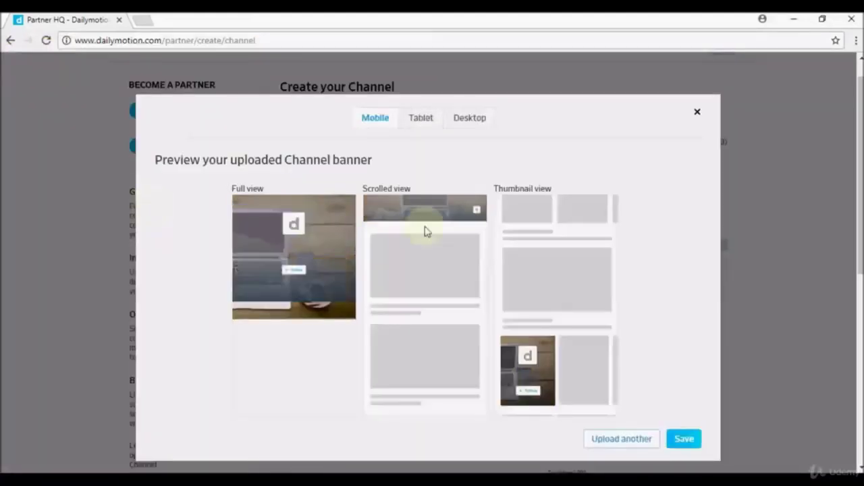
# - Preview the channel banner in its tablet, desktop and mobile layouts, and save it
pyautogui.click(417, 119)
pyautogui.click(466, 123)
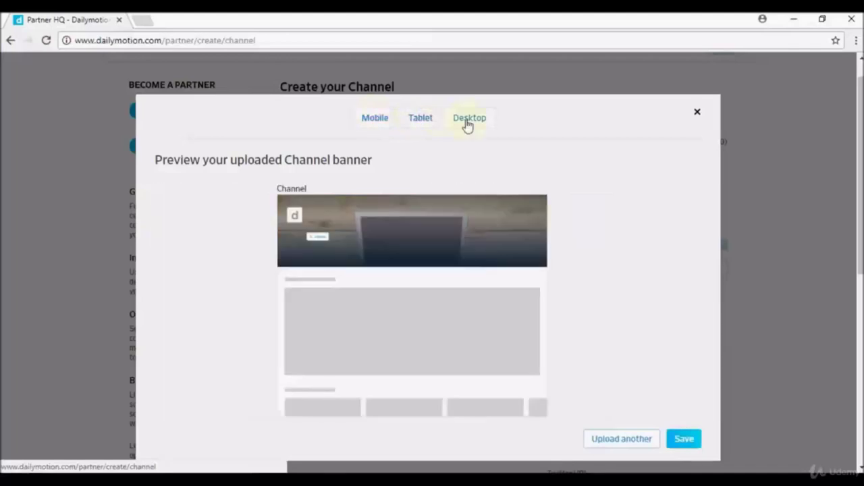
pyautogui.click(418, 125)
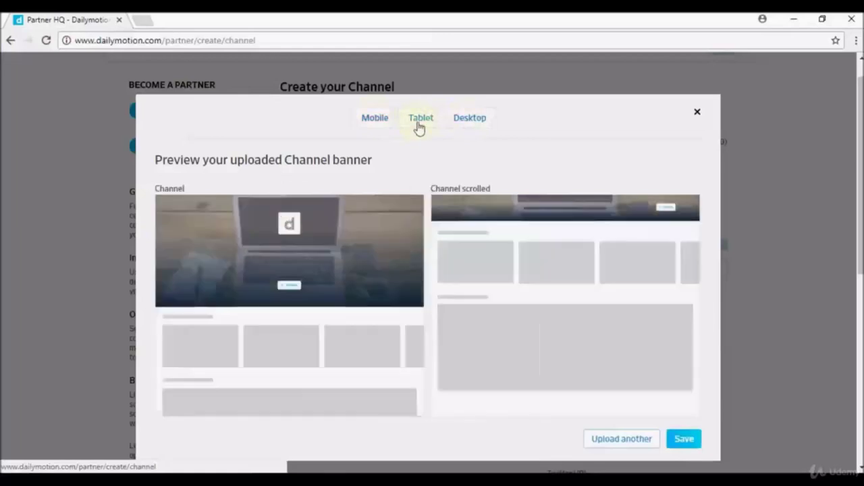
pyautogui.click(377, 126)
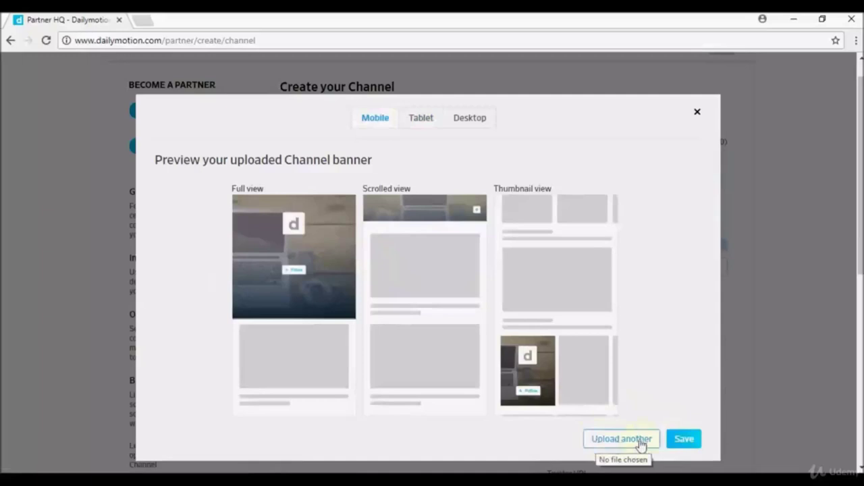
pyautogui.click(687, 444)
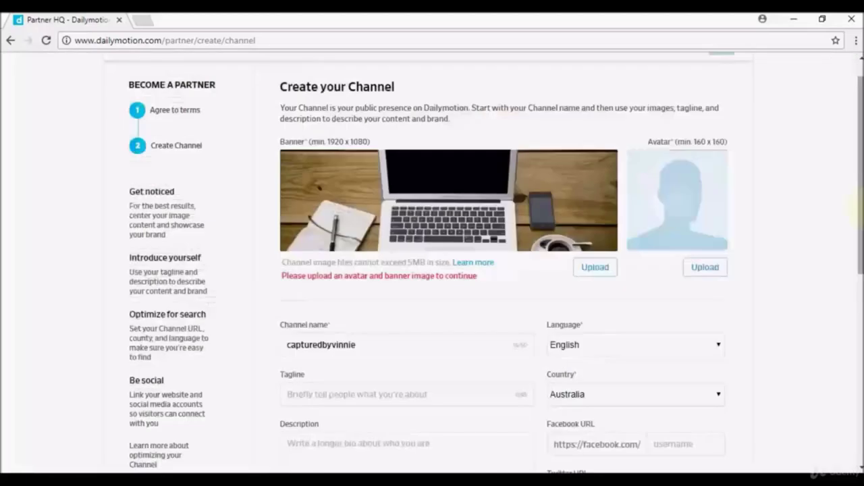
# - Upload Presentation1.jpg from the To Upload folder as the channel avatar
pyautogui.scroll(1, 702, 189)
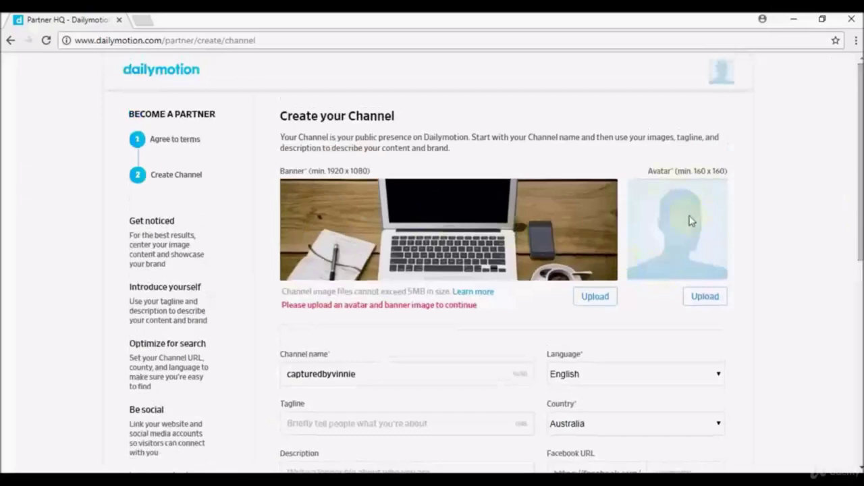
pyautogui.click(703, 301)
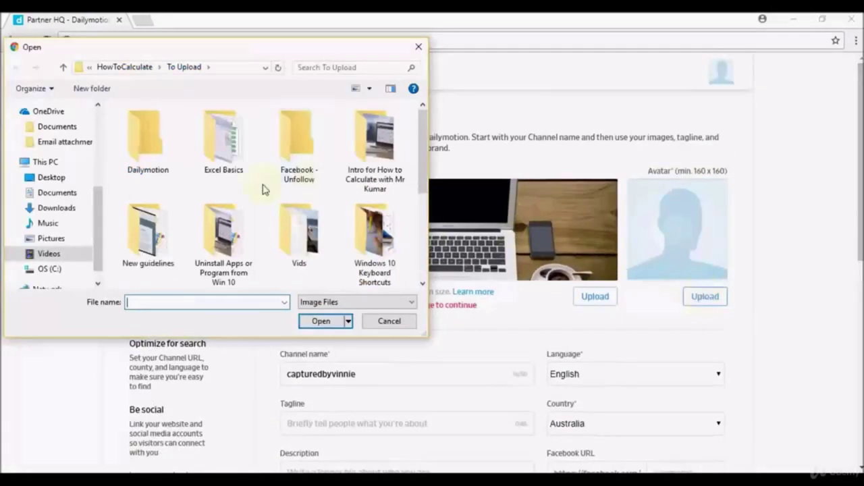
pyautogui.scroll(-3, 378, 203)
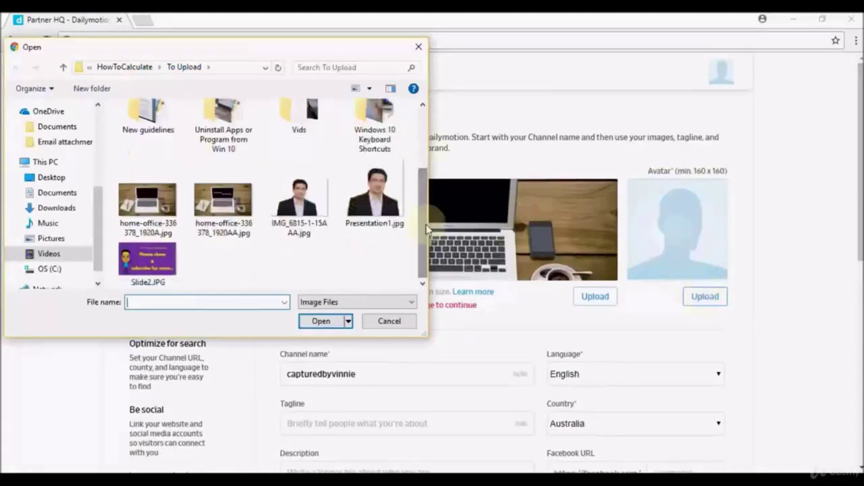
pyautogui.click(378, 207)
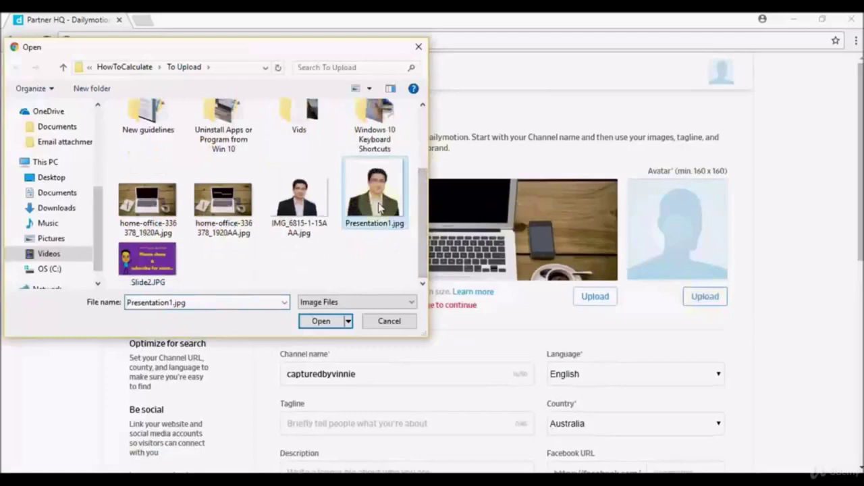
pyautogui.click(330, 321)
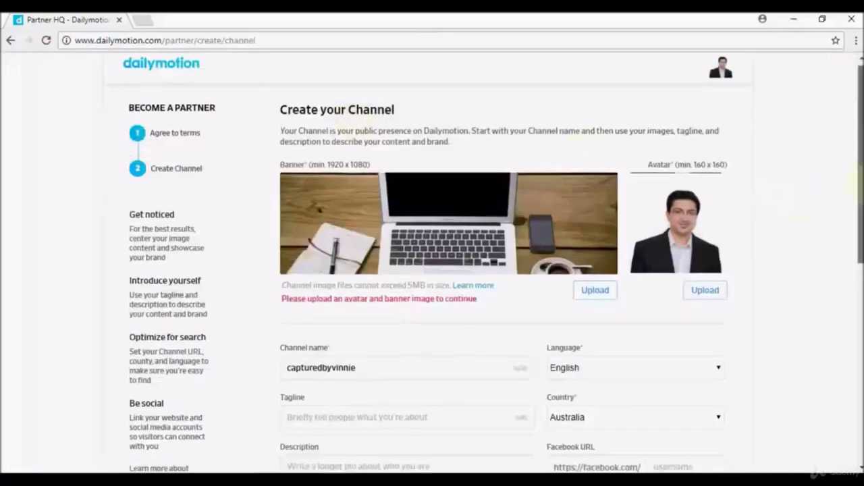
# - Enter "Learn Fast" as the channel's tagline and "Learn Dailymotion" as its description
pyautogui.moveTo(857, 168); pyautogui.dragTo(858, 226)
pyautogui.scroll(-1, 497, 263)
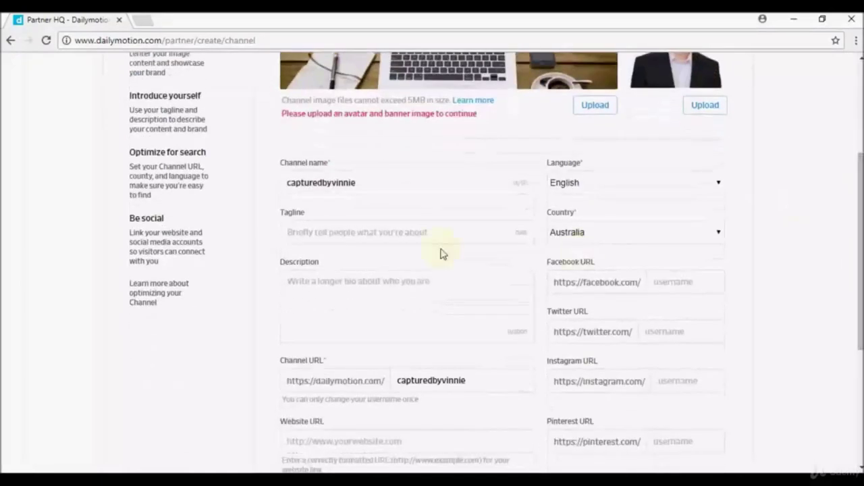
pyautogui.click(417, 235)
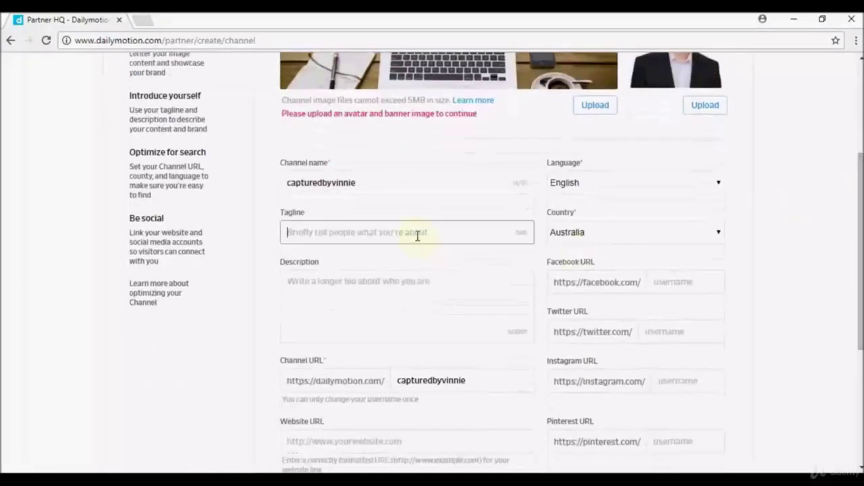
pyautogui.write('Learn')
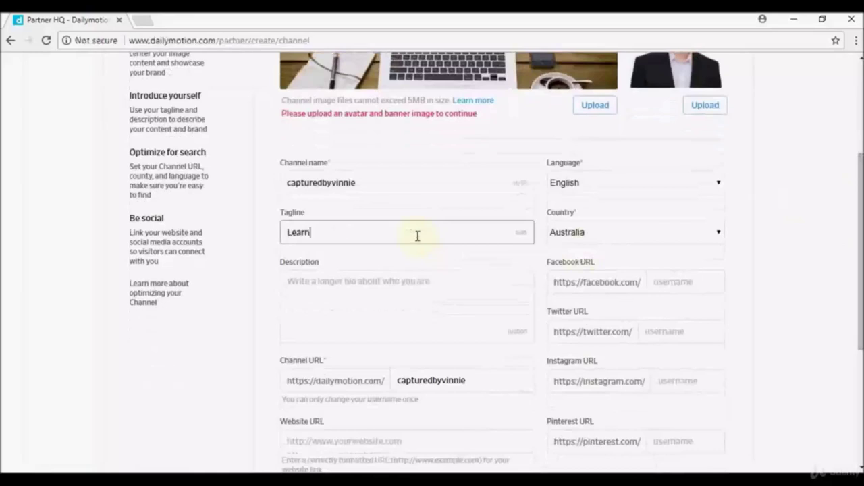
pyautogui.write(' Fast')
pyautogui.click(411, 290)
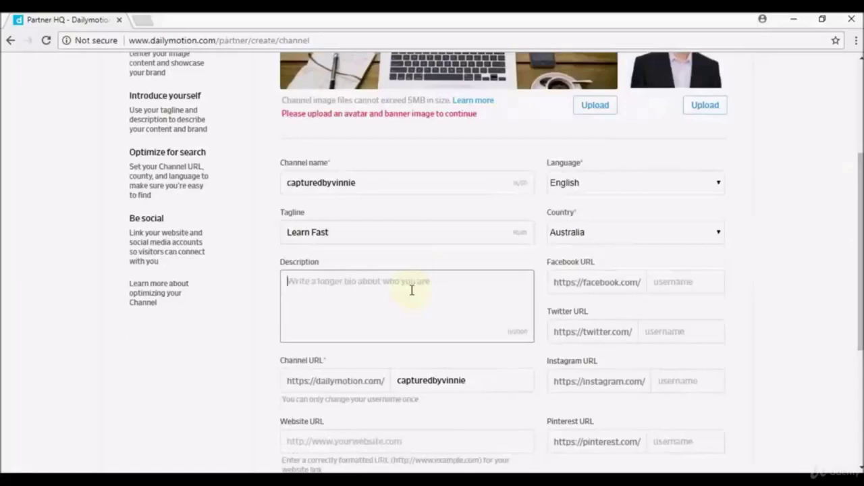
pyautogui.write('L')
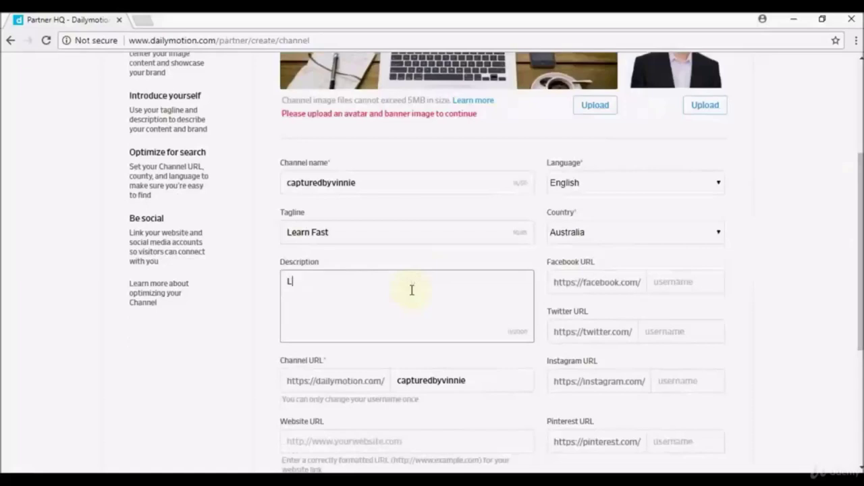
pyautogui.write('earn Dailymotion')
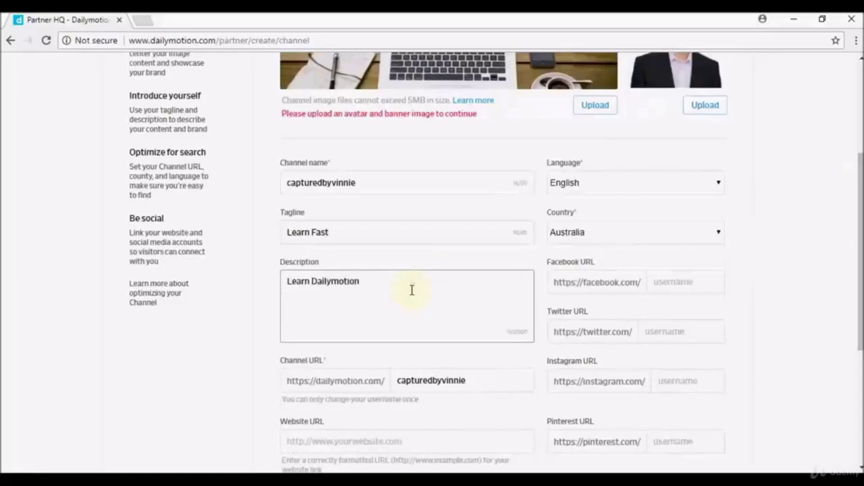
# - Check the remaining channel form fields, leaving the website and social URLs empty, and create the channel
pyautogui.moveTo(860, 202); pyautogui.dragTo(859, 185)
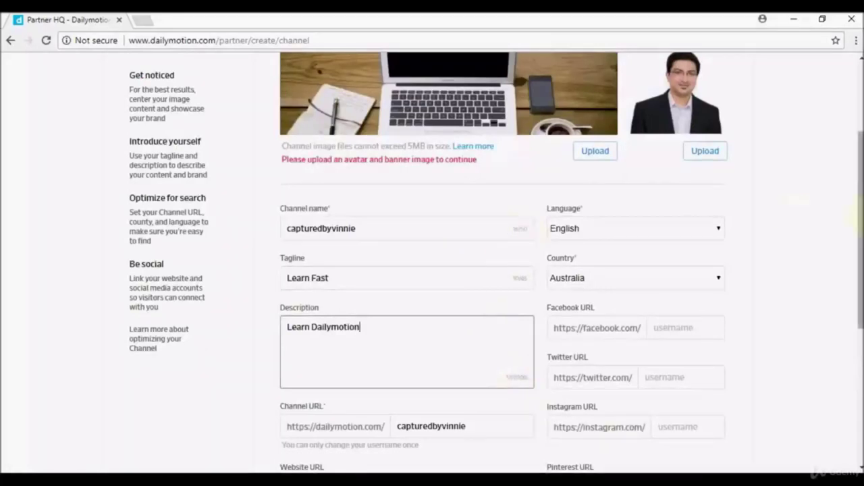
pyautogui.scroll(-1, 858, 233)
pyautogui.scroll(-2, 859, 233)
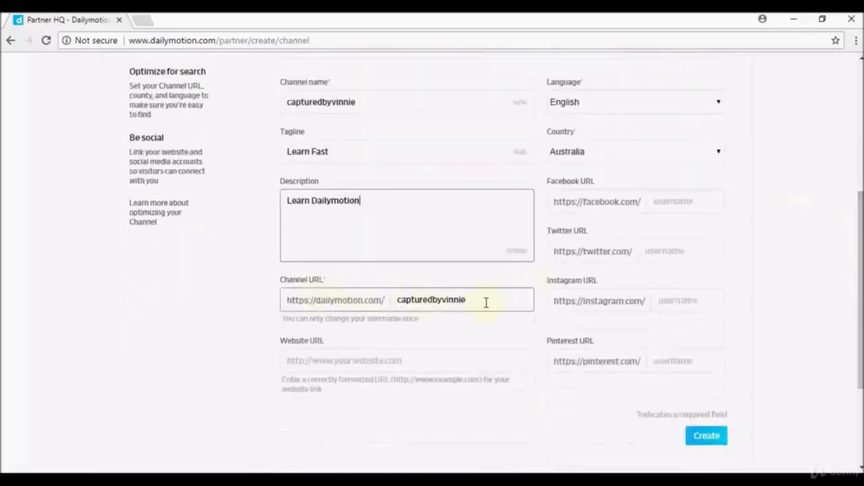
pyautogui.scroll(-1, 857, 331)
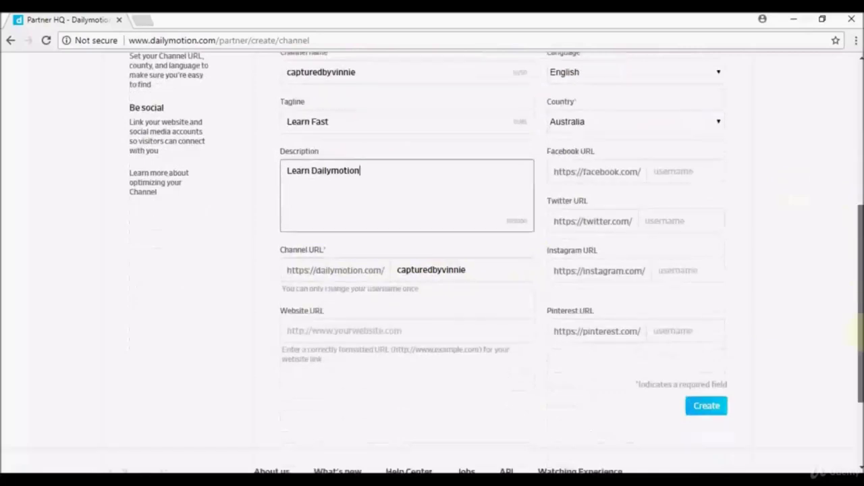
pyautogui.moveTo(857, 331)
pyautogui.mouseDown()
pyautogui.moveTo(857, 226)
pyautogui.moveTo(857, 324)
pyautogui.mouseUp()
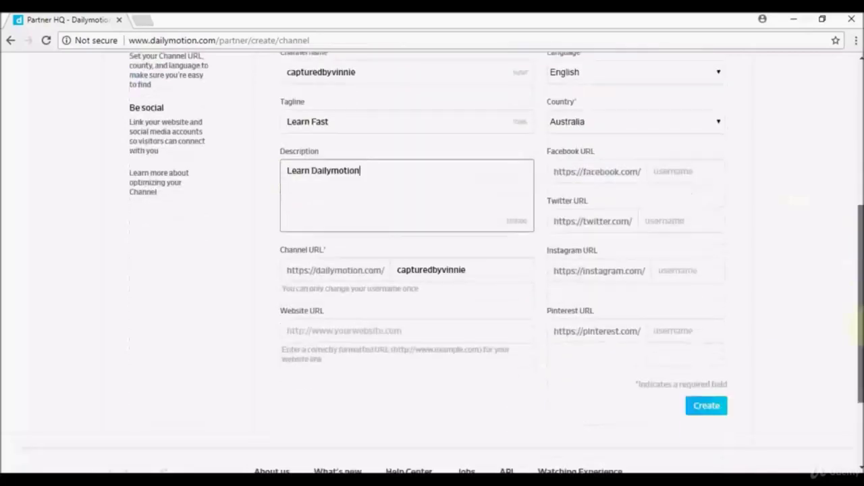
pyautogui.click(720, 407)
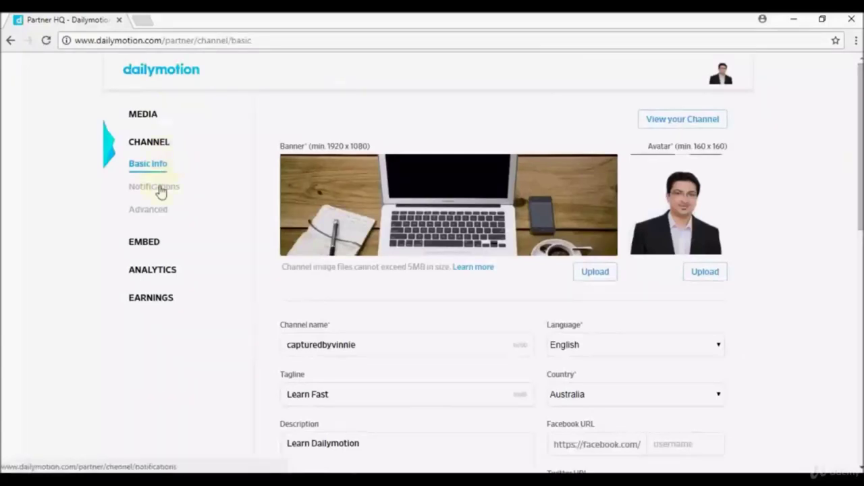
# - Look through the partner account's embed player, analytics statistics, earnings overview and media sections
pyautogui.click(155, 245)
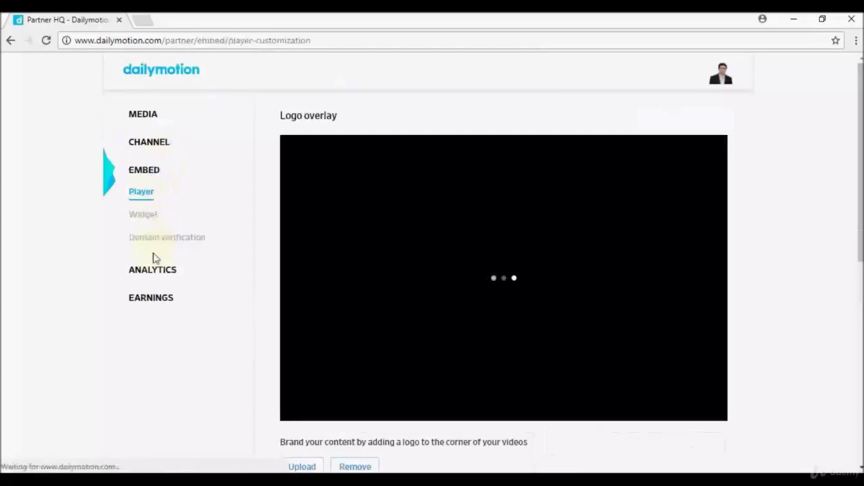
pyautogui.click(155, 273)
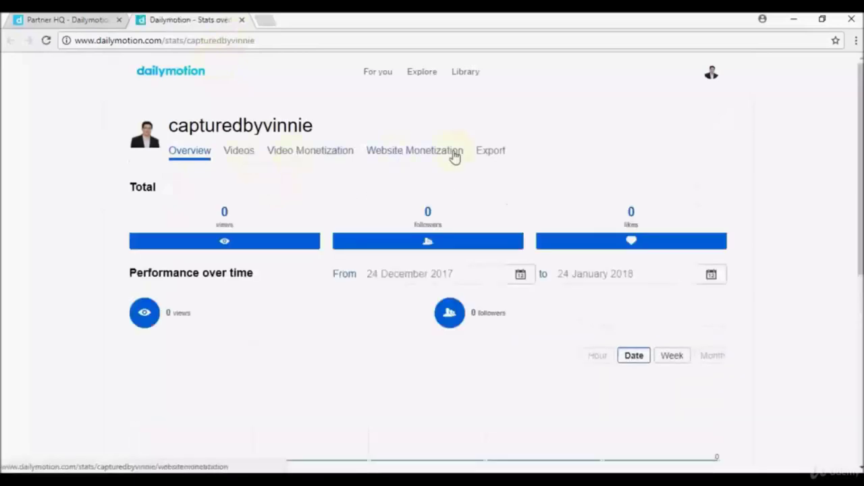
pyautogui.click(242, 20)
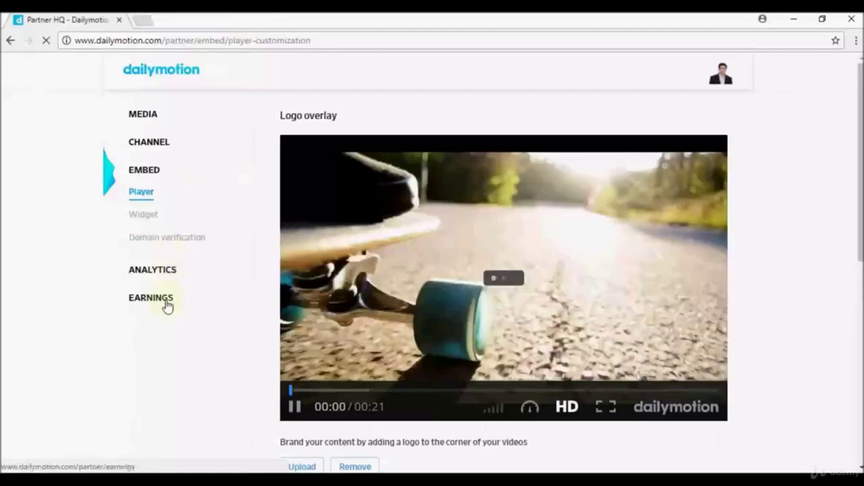
pyautogui.click(166, 306)
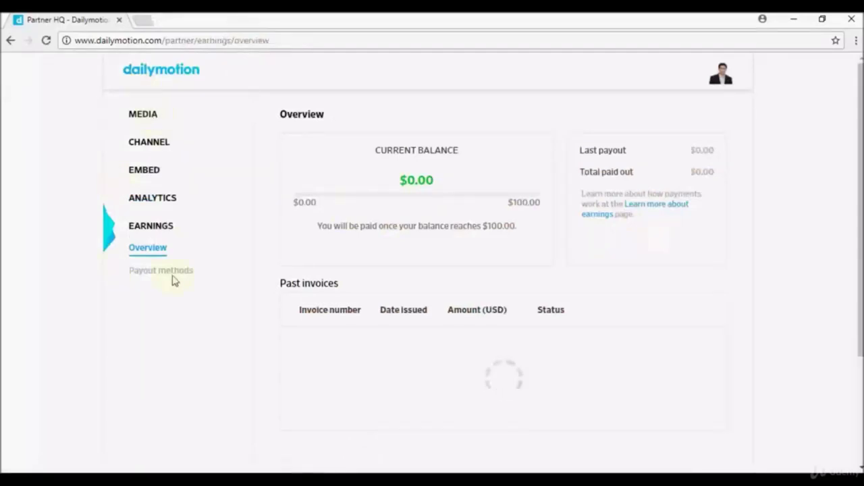
pyautogui.click(145, 116)
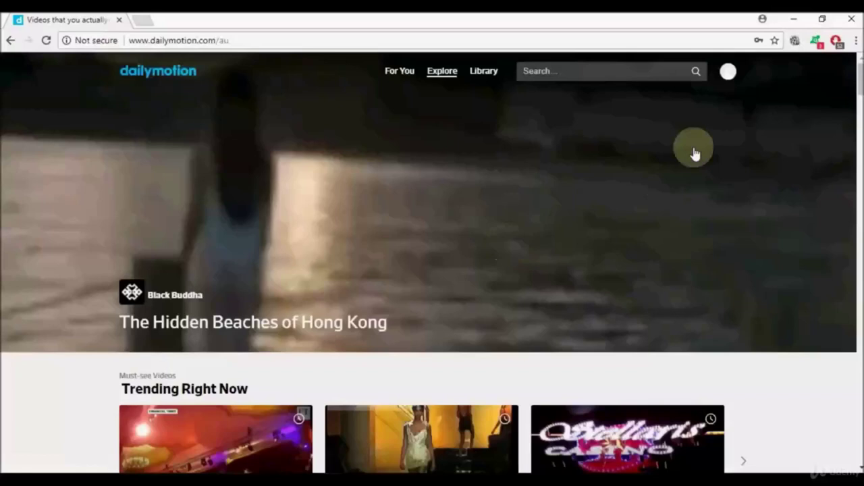
# - Open Partner HQ from the account and upload the video file "Vid 3 - Vid 2 Advanced Settings and Monetizaion.avi"
pyautogui.click(725, 73)
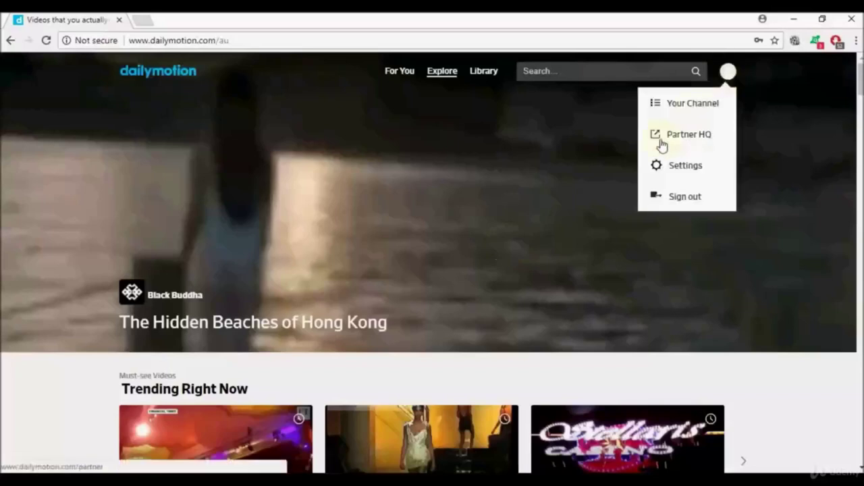
pyautogui.click(684, 140)
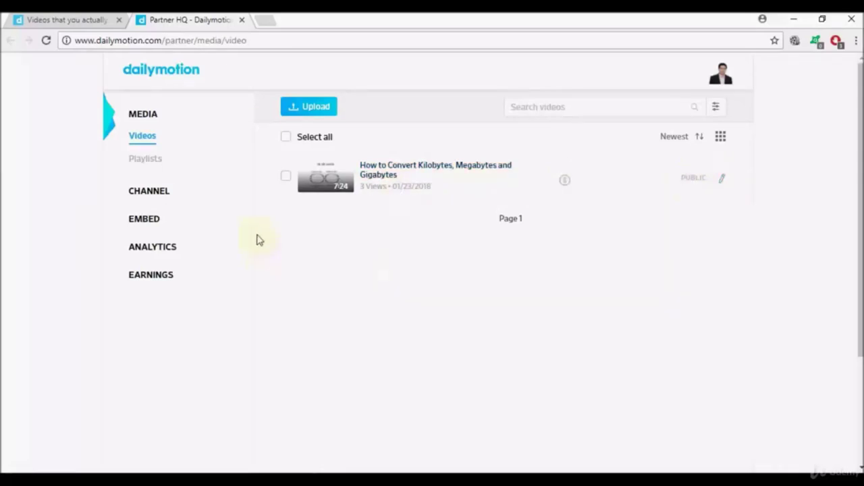
pyautogui.click(312, 110)
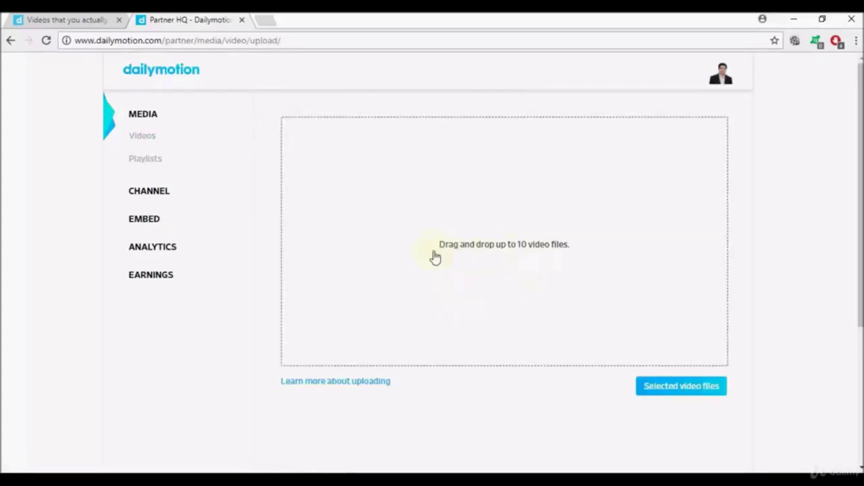
pyautogui.click(656, 392)
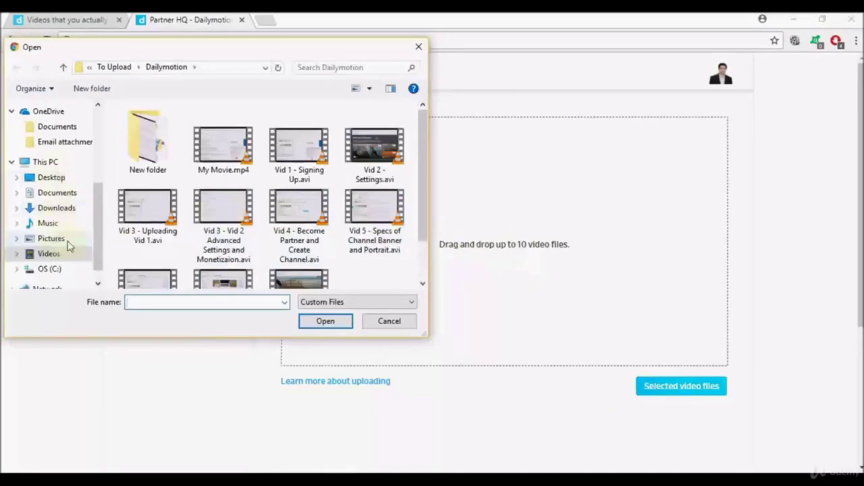
pyautogui.click(213, 214)
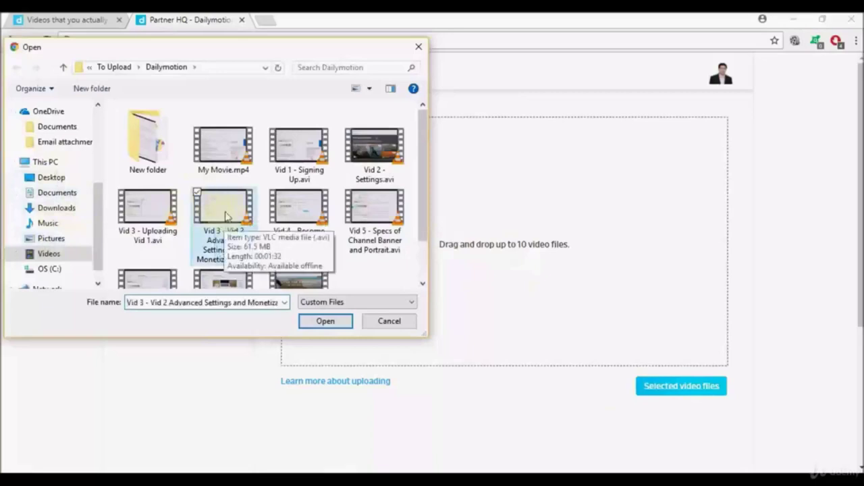
pyautogui.click(323, 321)
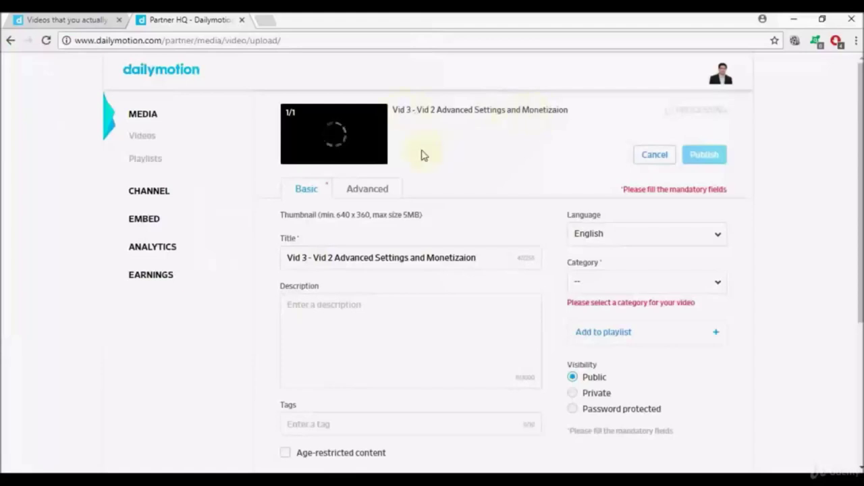
# - Examine the title, description and tags fields of the uploading video's basic settings
pyautogui.click(480, 257)
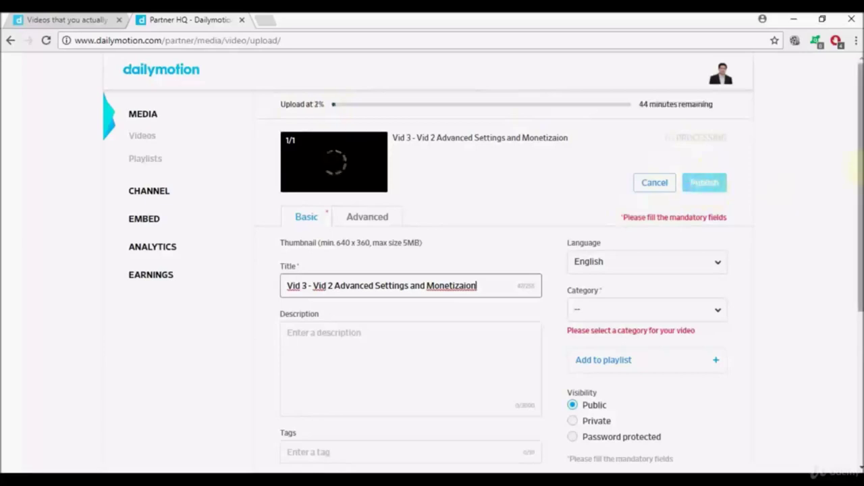
pyautogui.scroll(-1, 856, 210)
pyautogui.scroll(-1, 856, 209)
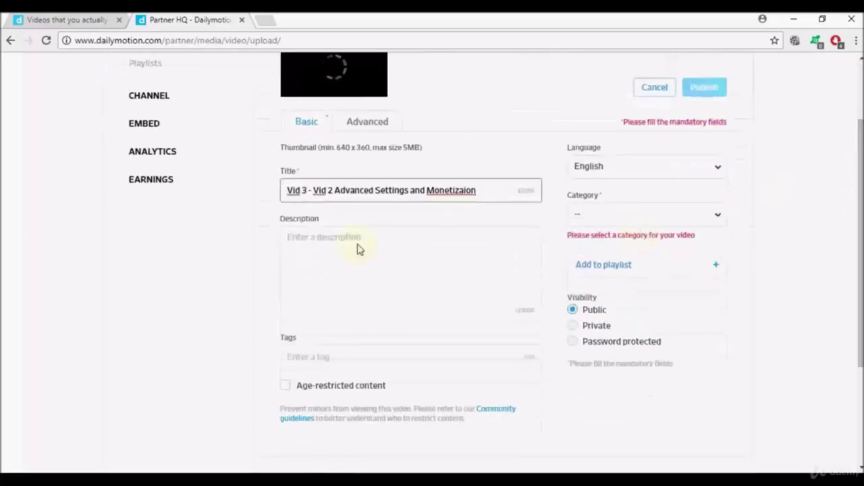
pyautogui.click(325, 248)
pyautogui.click(323, 218)
pyautogui.click(301, 246)
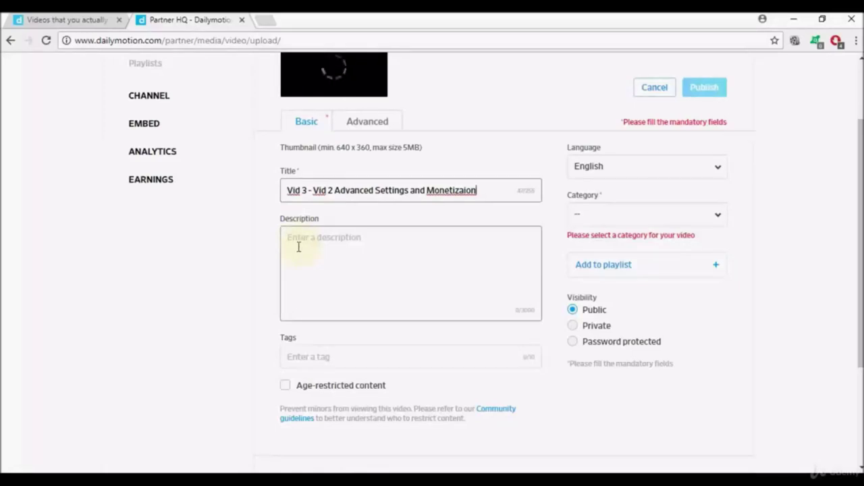
pyautogui.click(295, 362)
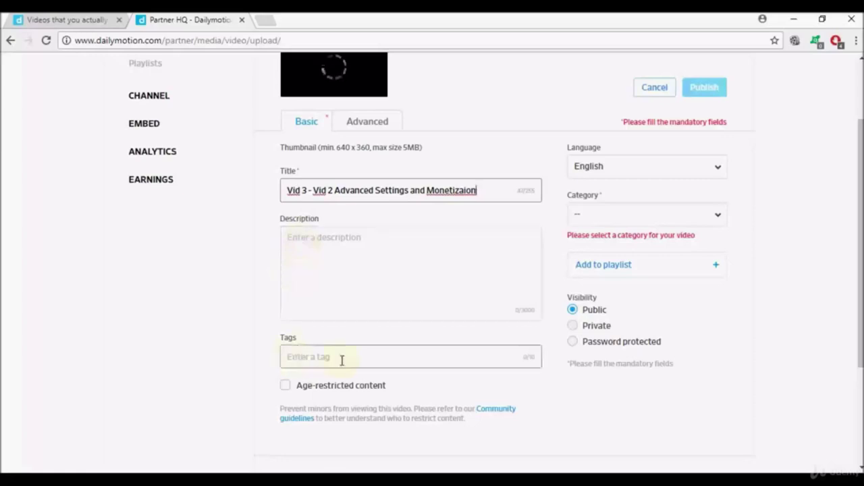
pyautogui.click(362, 260)
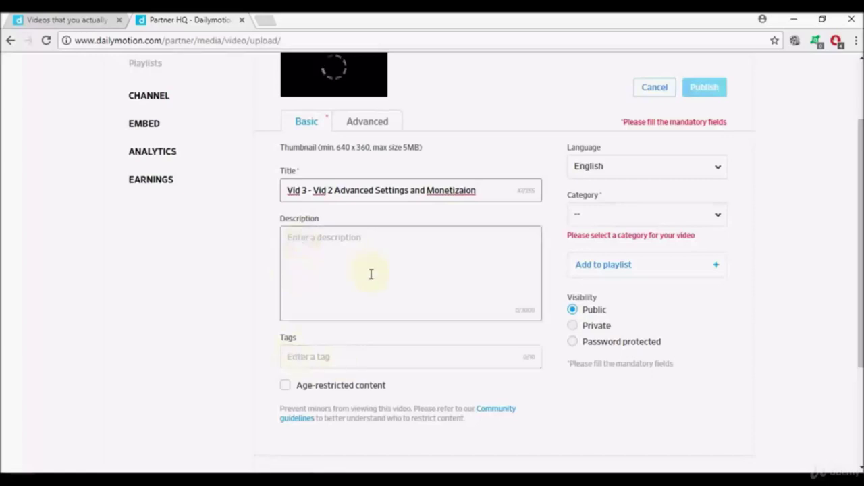
pyautogui.scroll(1, 373, 274)
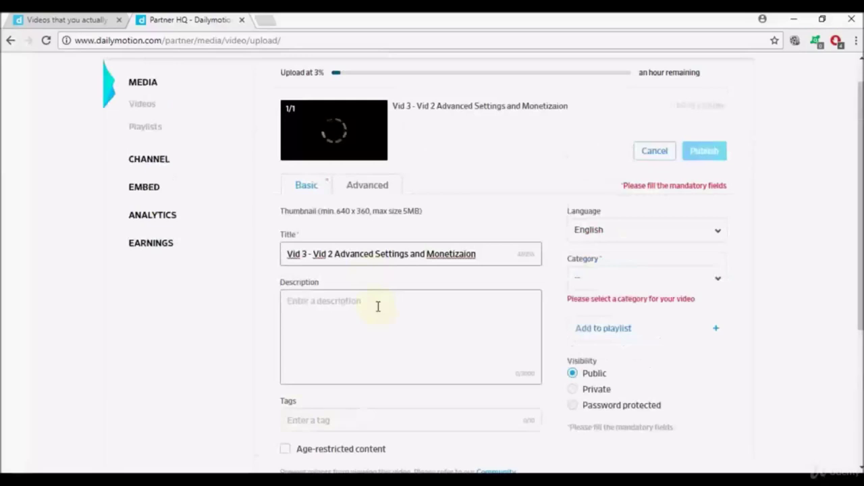
pyautogui.scroll(-1, 376, 297)
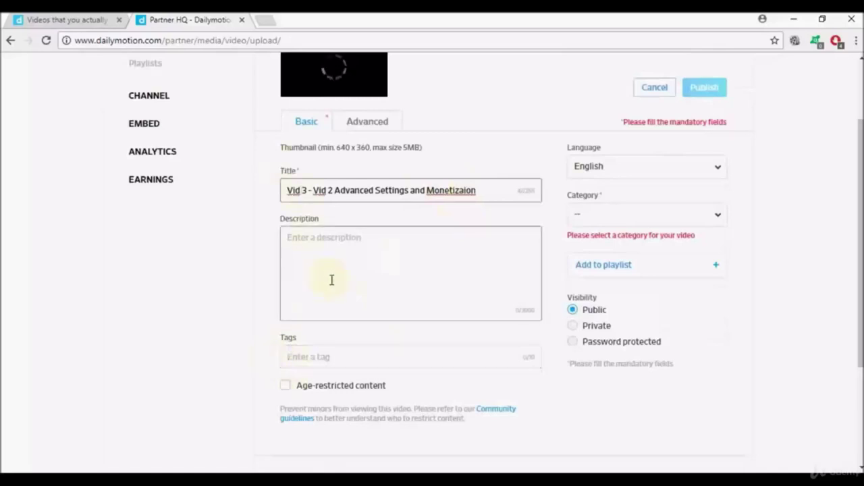
# - Try the age-restricted content option for the video, leaving it switched off
pyautogui.scroll(-1, 332, 279)
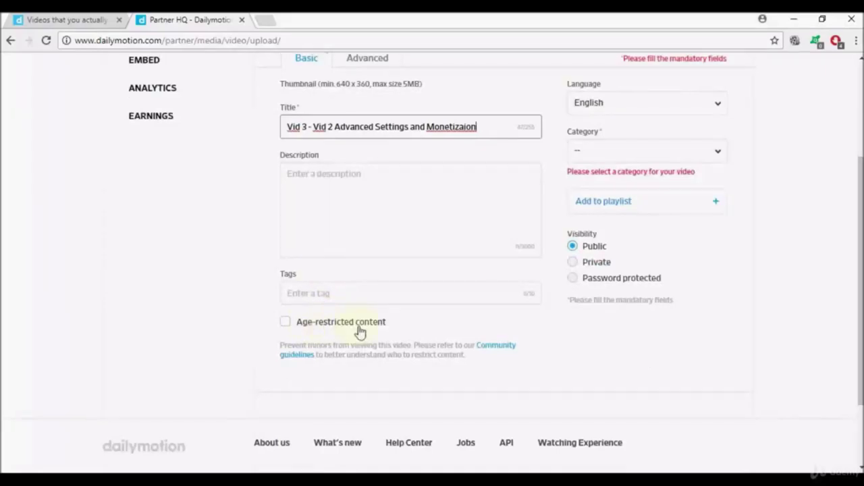
pyautogui.click(287, 325)
pyautogui.click(288, 327)
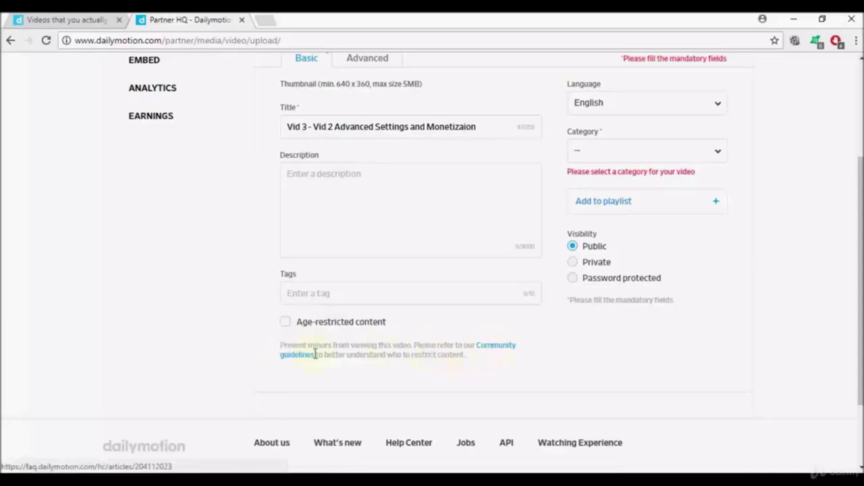
# - Look through the video's language choices and set the language to the blank "--" option
pyautogui.scroll(2, 542, 358)
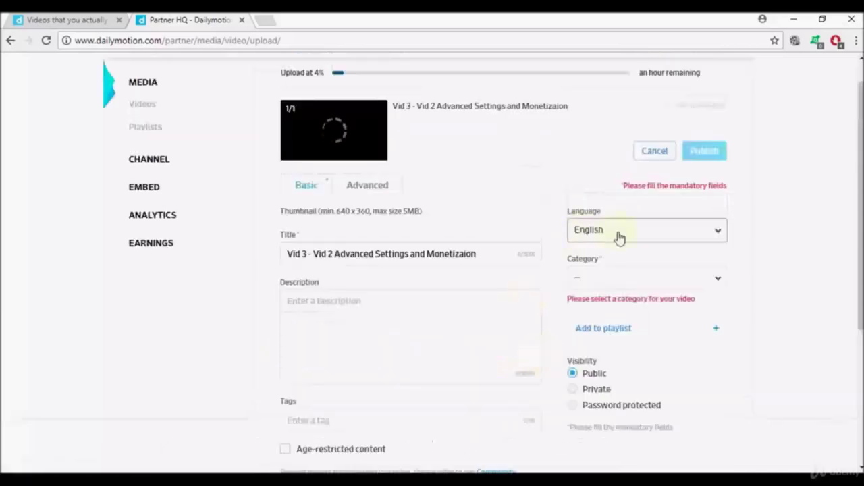
pyautogui.click(718, 233)
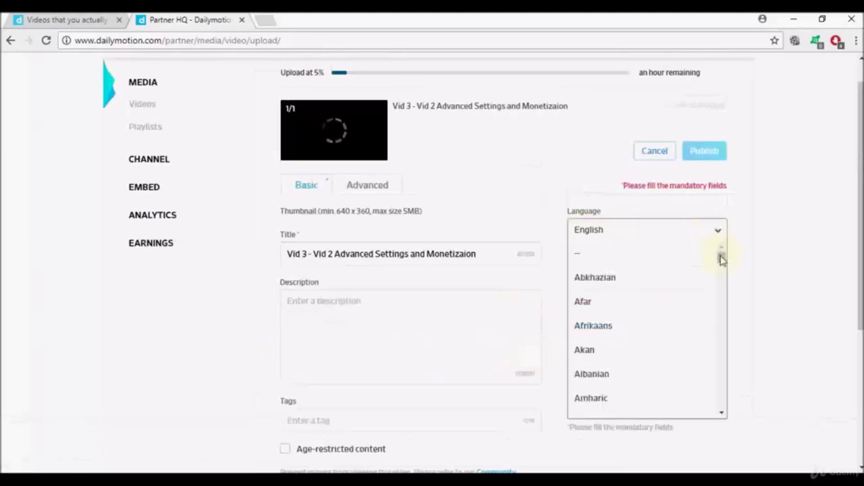
pyautogui.moveTo(719, 257); pyautogui.dragTo(735, 237)
pyautogui.click(738, 235)
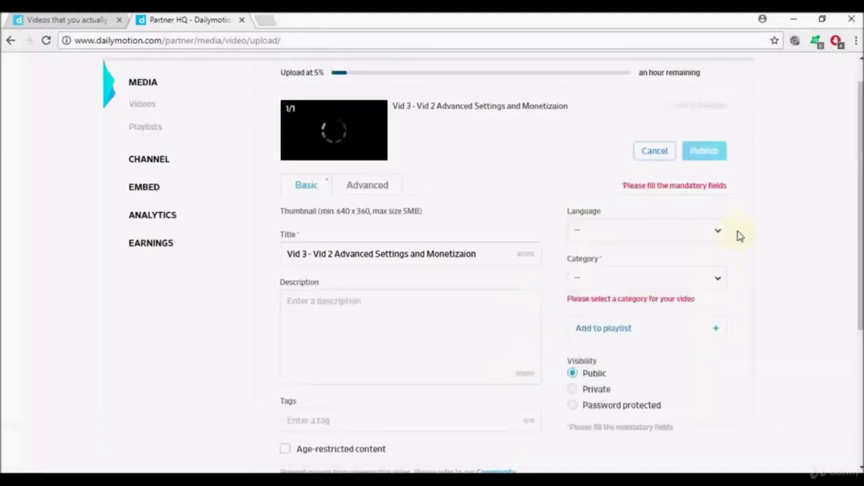
# - Look through the available video categories without choosing one
pyautogui.click(719, 281)
pyautogui.moveTo(723, 324); pyautogui.dragTo(717, 424)
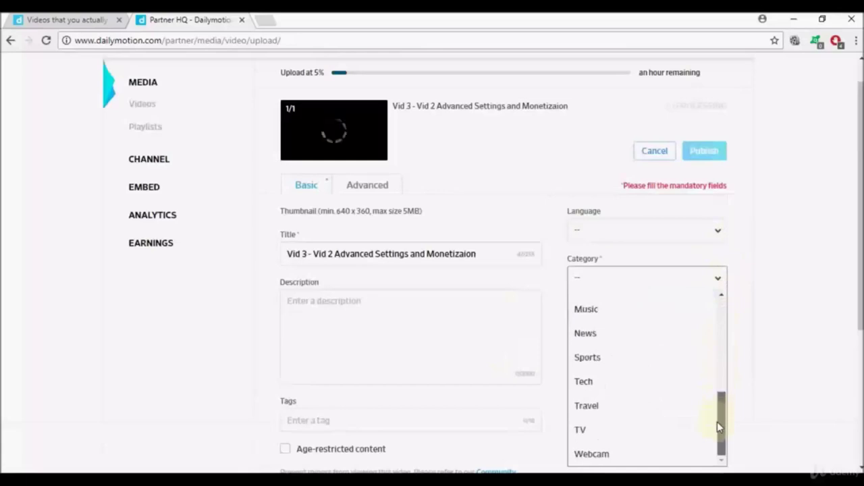
pyautogui.click(721, 305)
pyautogui.click(742, 268)
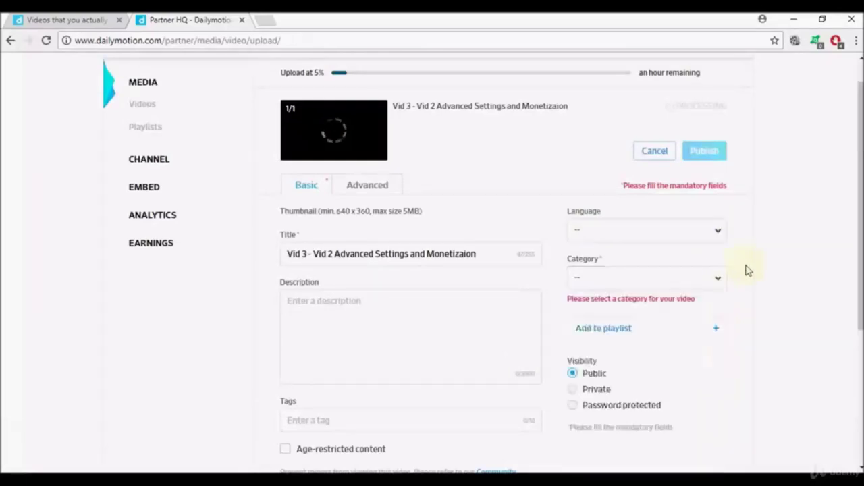
# - Review the add-to-playlist and visibility options for the video, keeping visibility set to Public
pyautogui.scroll(-1, 745, 270)
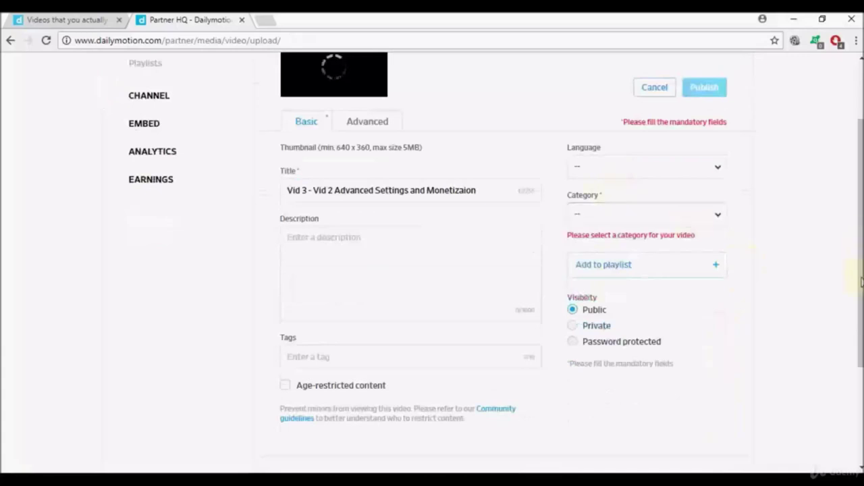
pyautogui.scroll(-1, 642, 283)
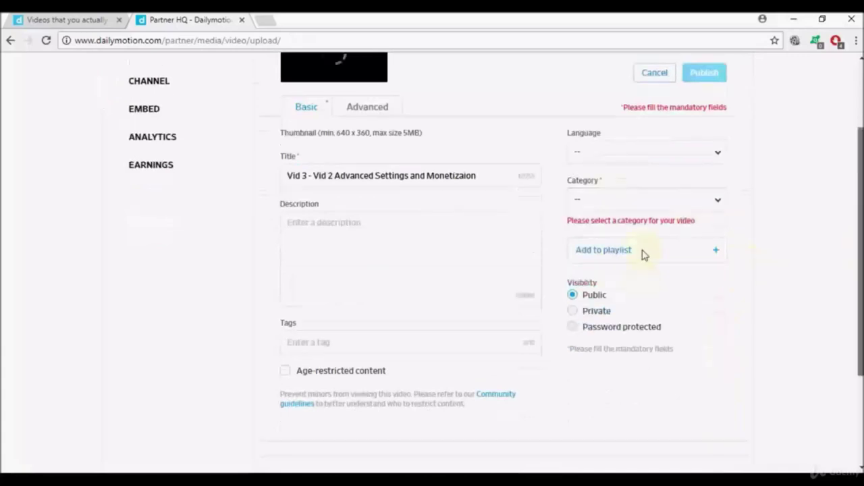
pyautogui.scroll(-2, 642, 252)
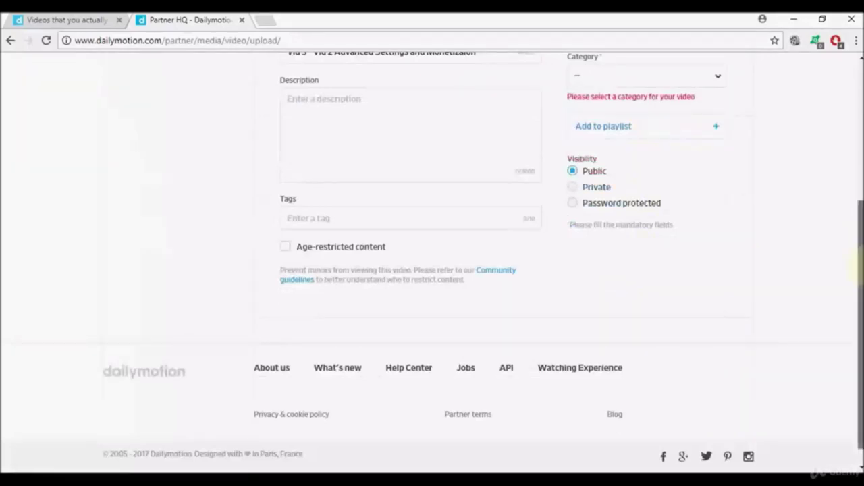
pyautogui.scroll(2, 860, 270)
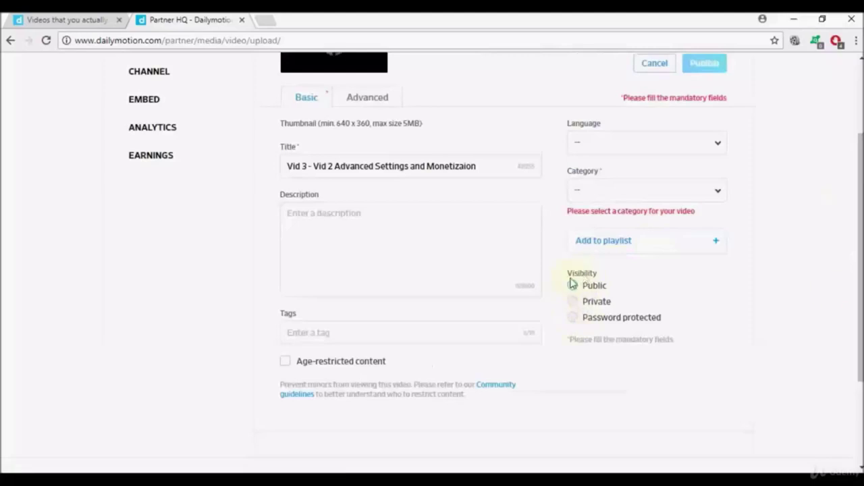
pyautogui.click(571, 285)
pyautogui.scroll(1, 128, 110)
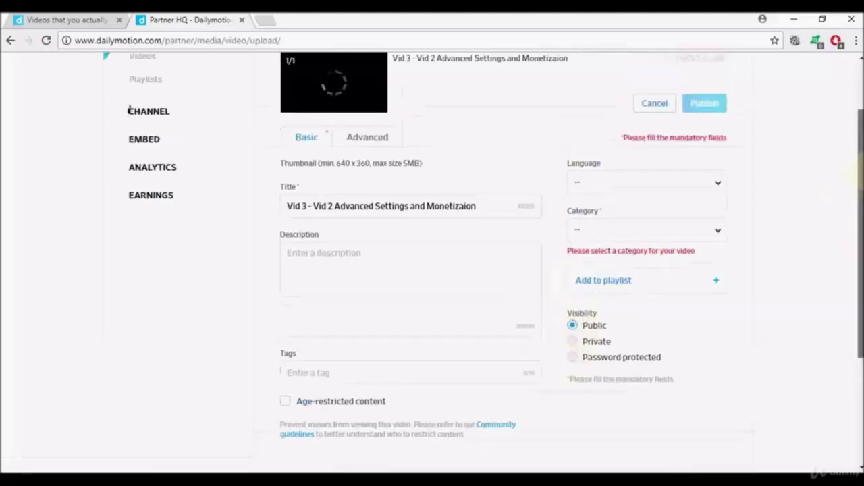
pyautogui.scroll(2, 128, 110)
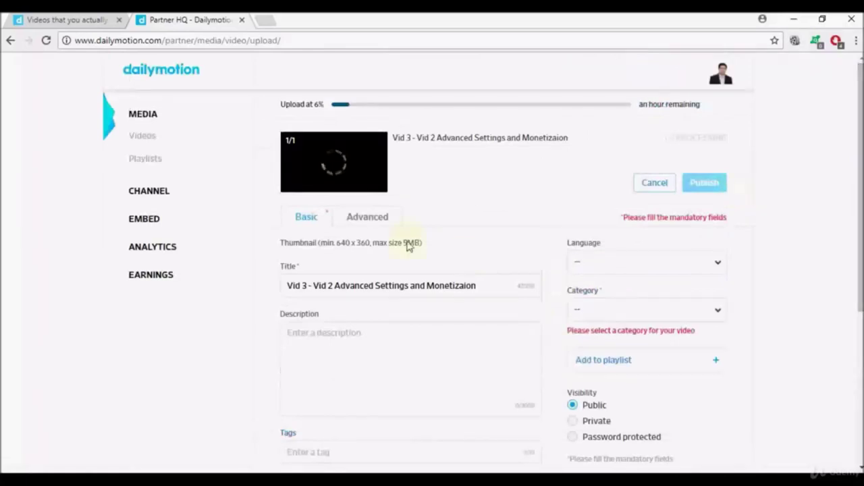
# - Open the video's advanced settings and try the Only in and Only block in geoblocking modes, returning geoblocking to None
pyautogui.click(381, 224)
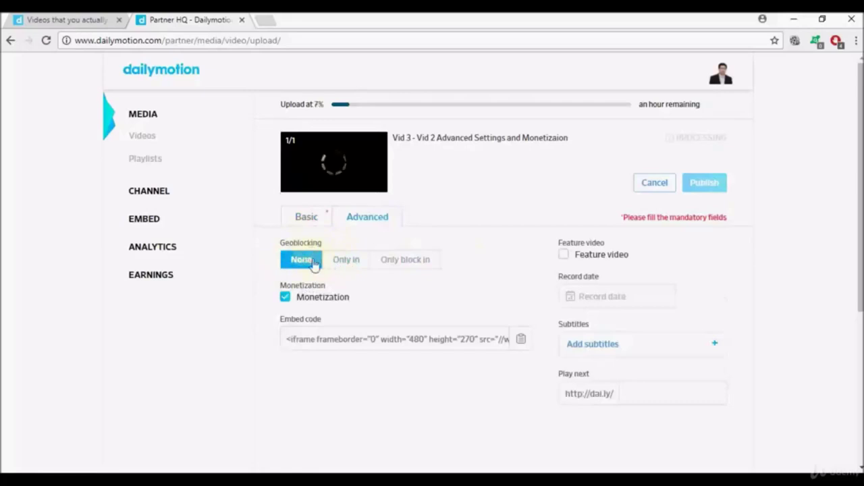
pyautogui.click(343, 266)
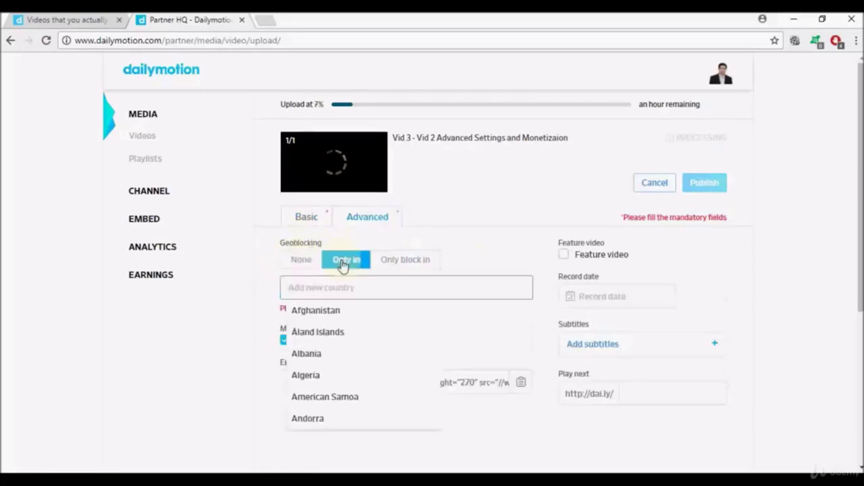
pyautogui.click(426, 262)
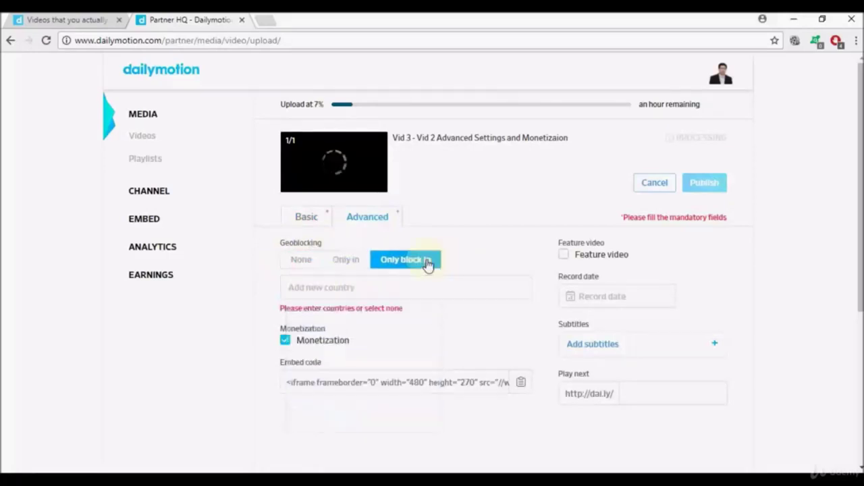
pyautogui.click(381, 284)
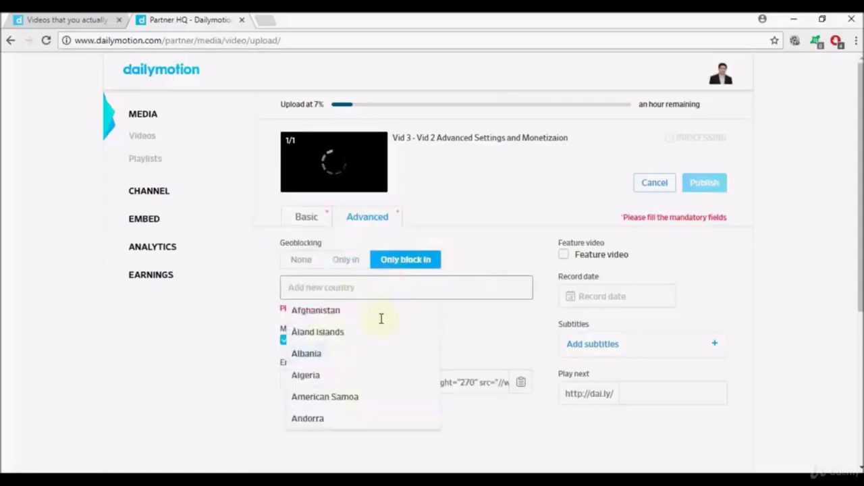
pyautogui.click(486, 241)
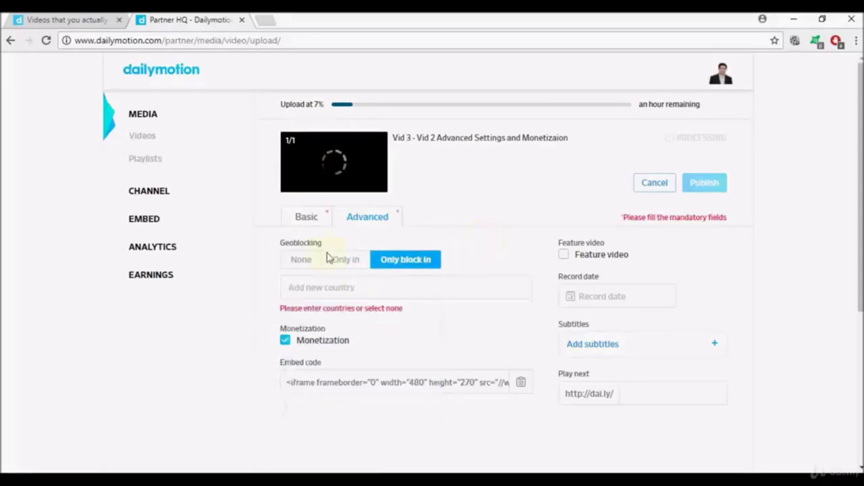
pyautogui.click(301, 261)
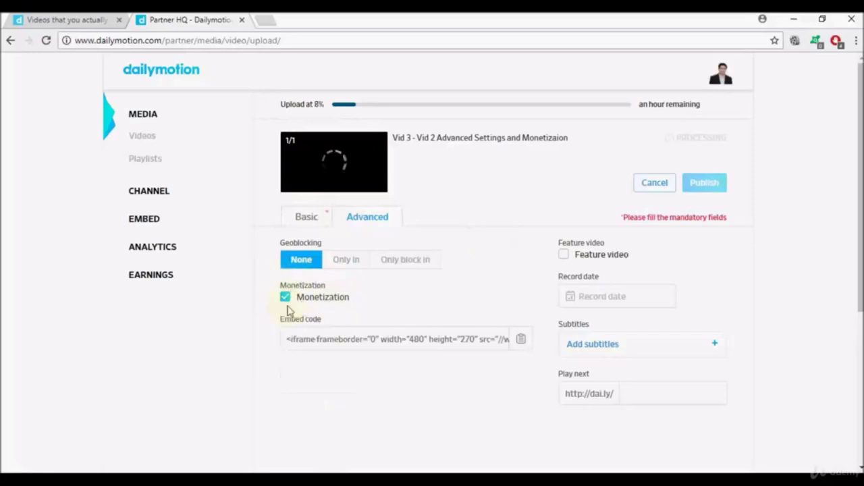
# - Switch the video's monetization off and on again, and select its full embed code for inspection
pyautogui.click(285, 301)
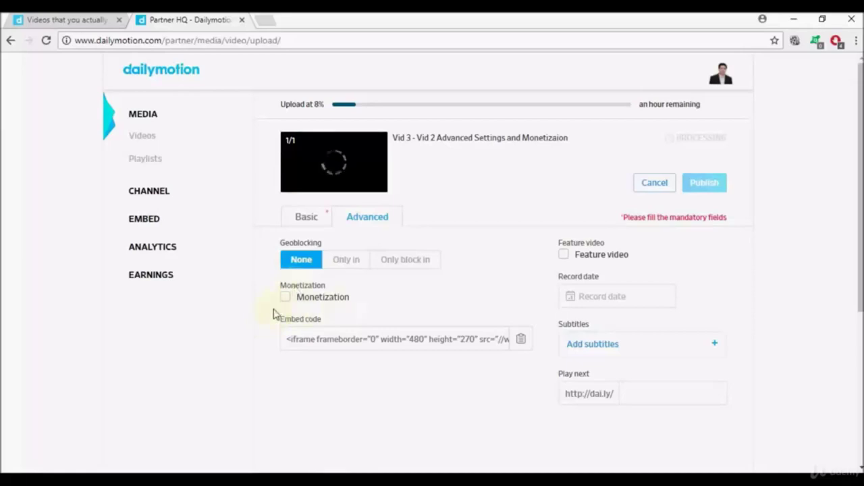
pyautogui.click(285, 298)
pyautogui.click(289, 339)
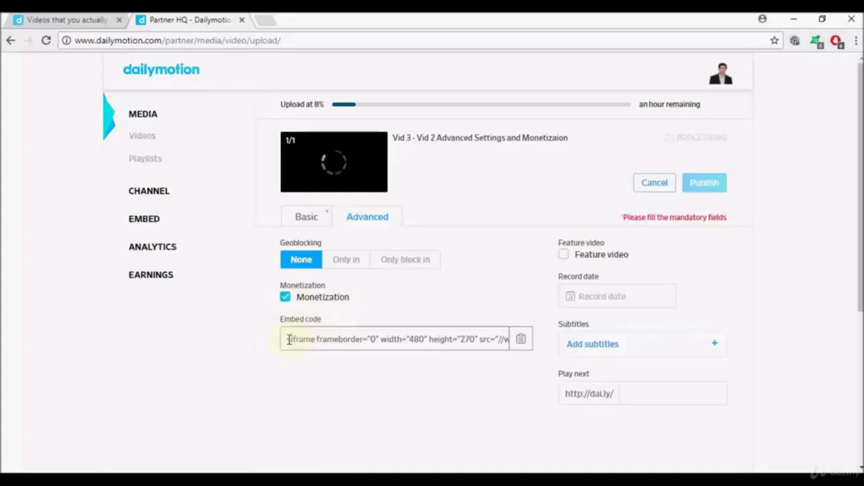
pyautogui.hotkey('ctrl', 'a')
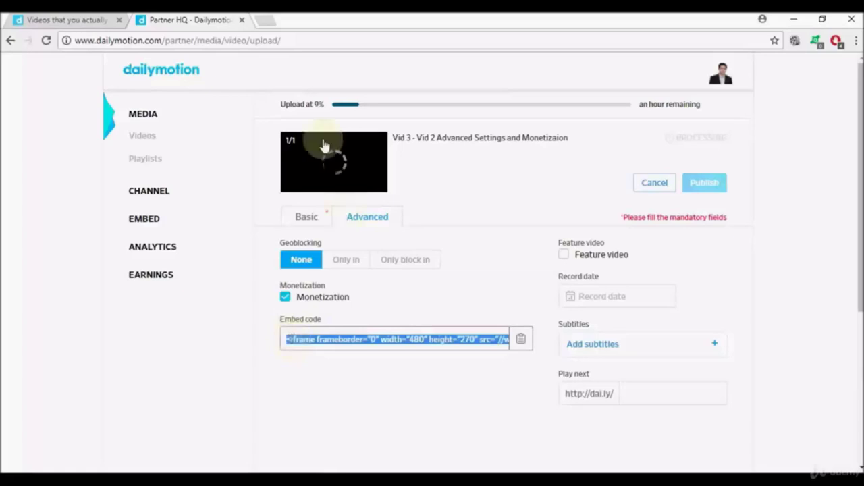
pyautogui.click(416, 318)
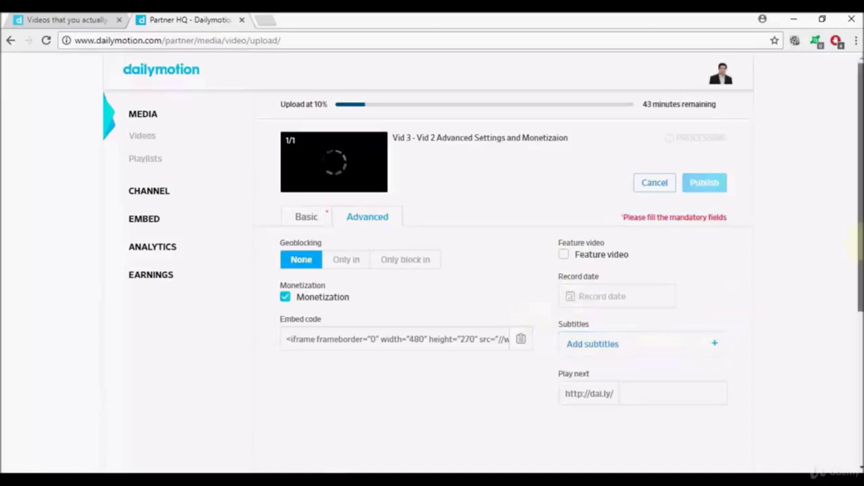
# - Examine the feature video, record date, subtitles and play next settings, leaving the play next link empty
pyautogui.scroll(-1, 860, 301)
pyautogui.scroll(-5, 483, 270)
pyautogui.scroll(2, 483, 270)
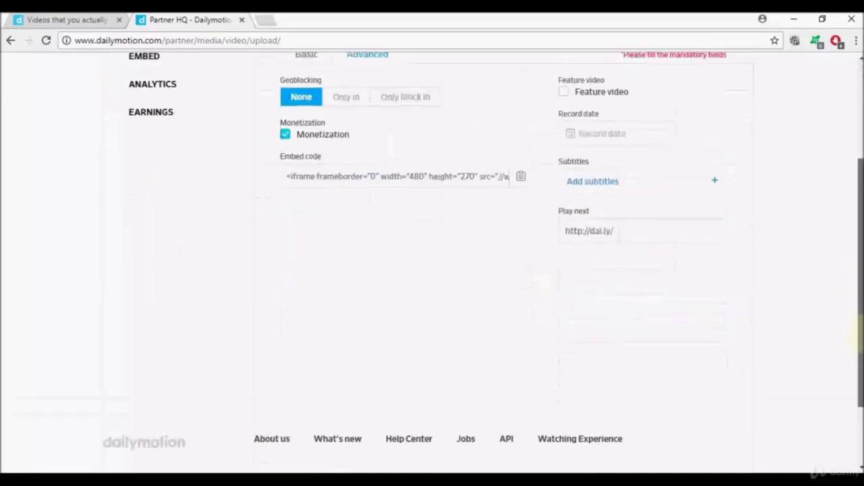
pyautogui.scroll(4, 483, 270)
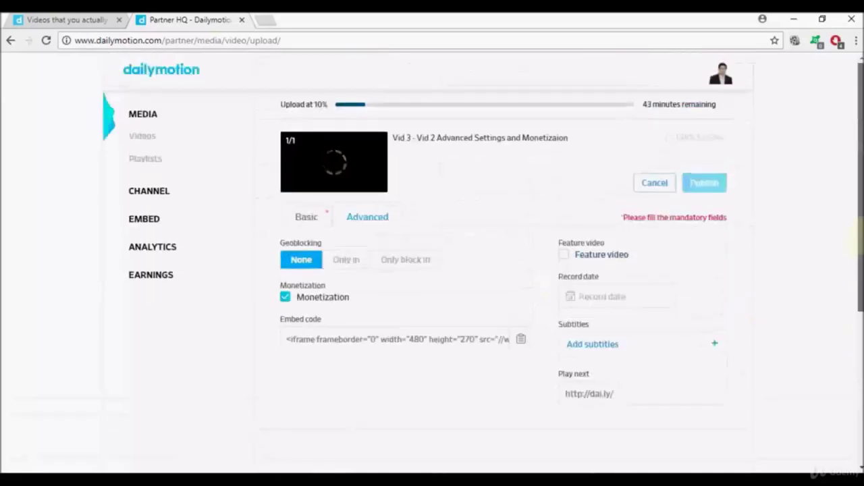
pyautogui.scroll(-1, 733, 253)
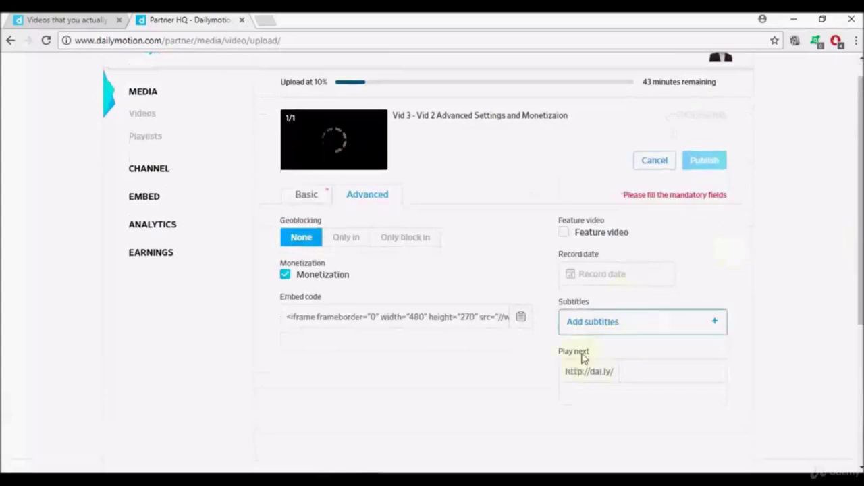
pyautogui.click(640, 376)
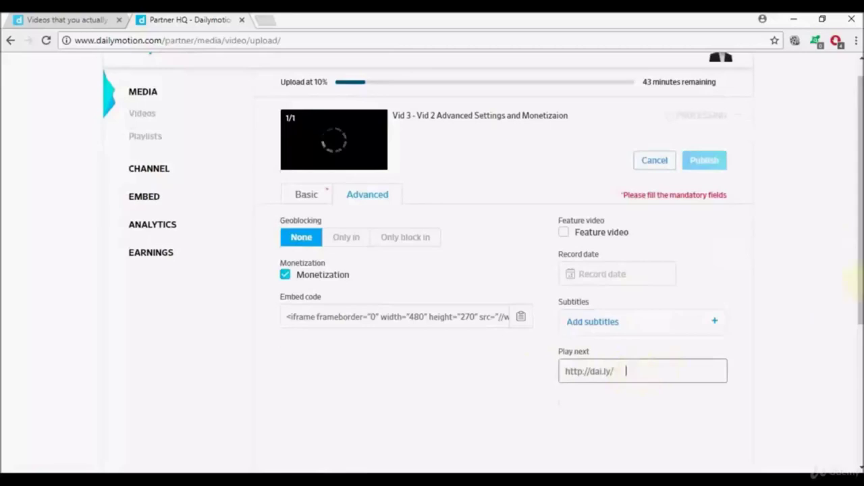
pyautogui.moveTo(858, 259); pyautogui.dragTo(859, 246)
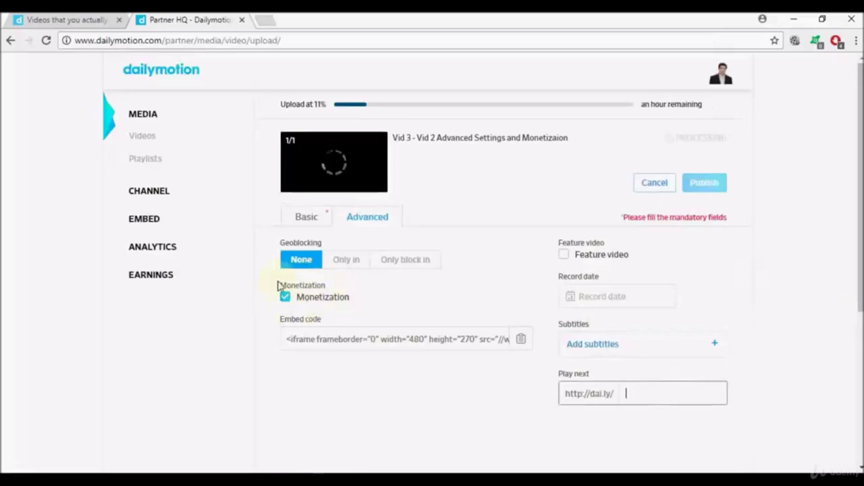
# - Return to the pending upload's basic settings and review its title, description, tags, category and visibility fields
pyautogui.click(312, 217)
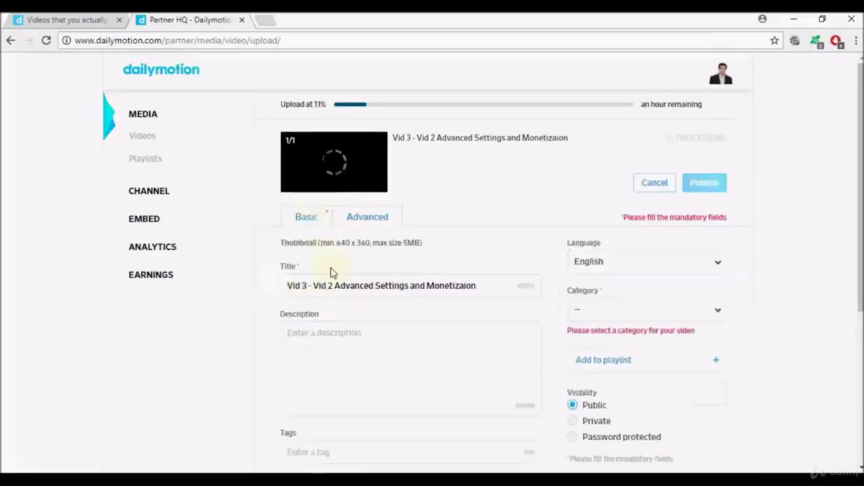
pyautogui.click(345, 332)
pyautogui.scroll(-1, 349, 332)
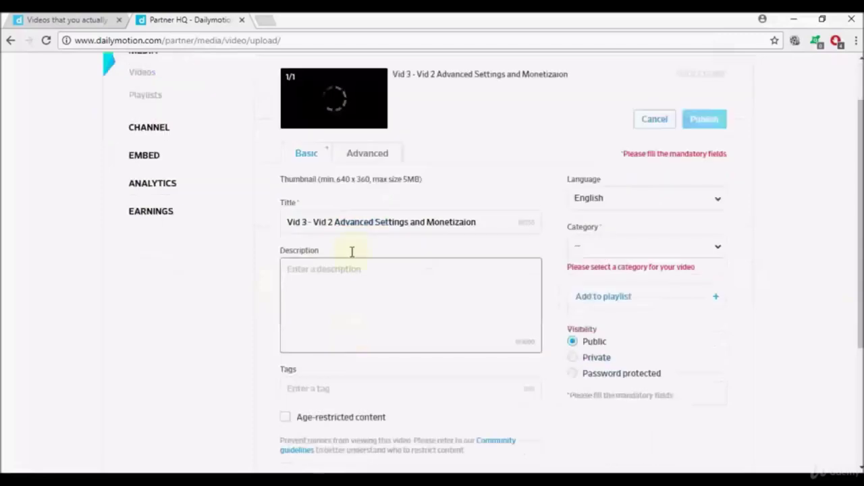
pyautogui.click(326, 217)
pyautogui.click(288, 236)
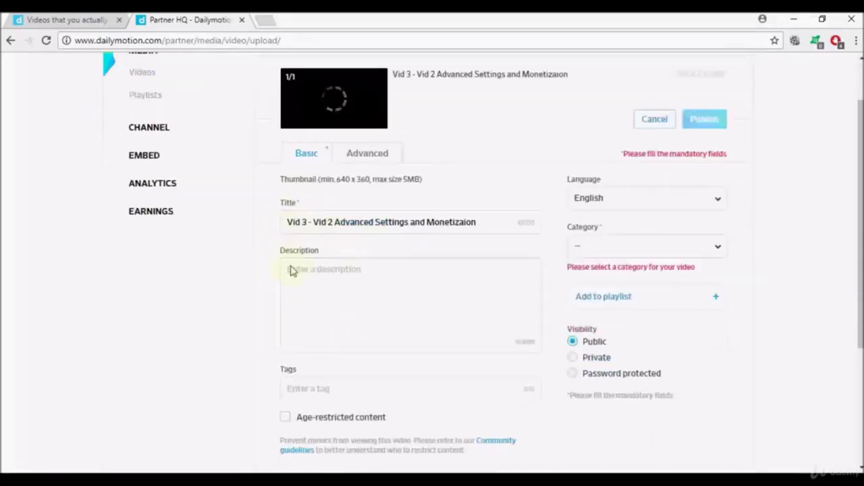
pyautogui.click(302, 295)
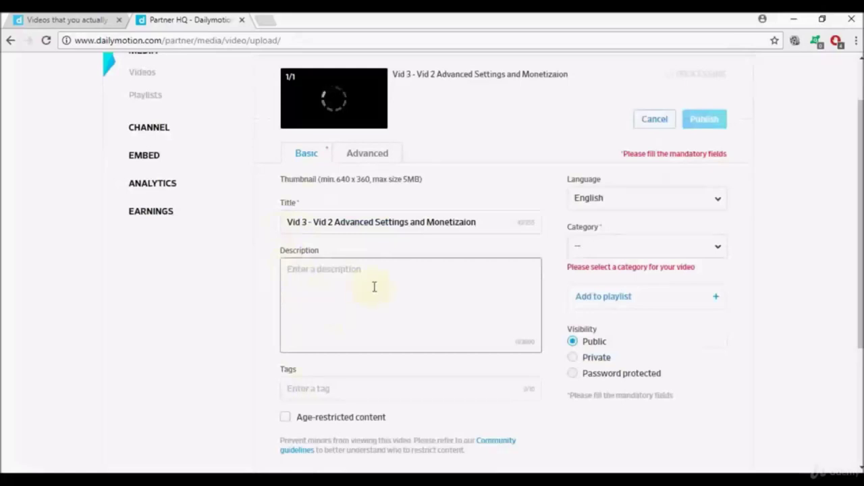
pyautogui.scroll(-1, 384, 297)
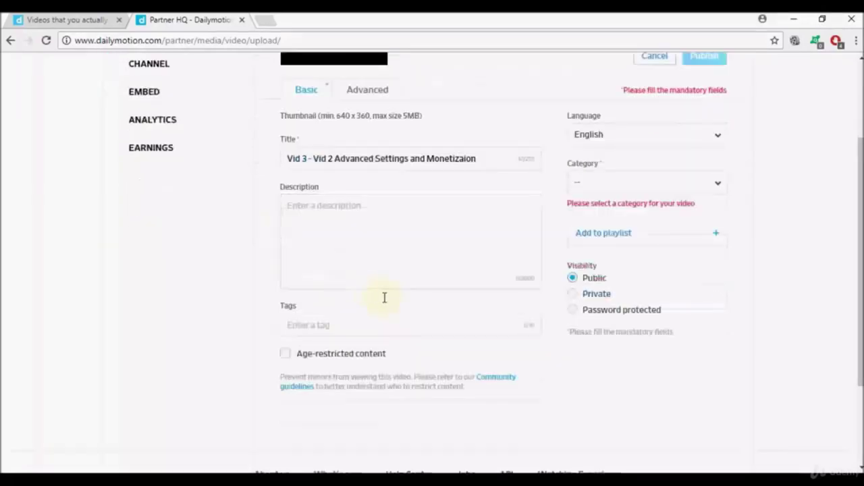
pyautogui.scroll(1, 385, 298)
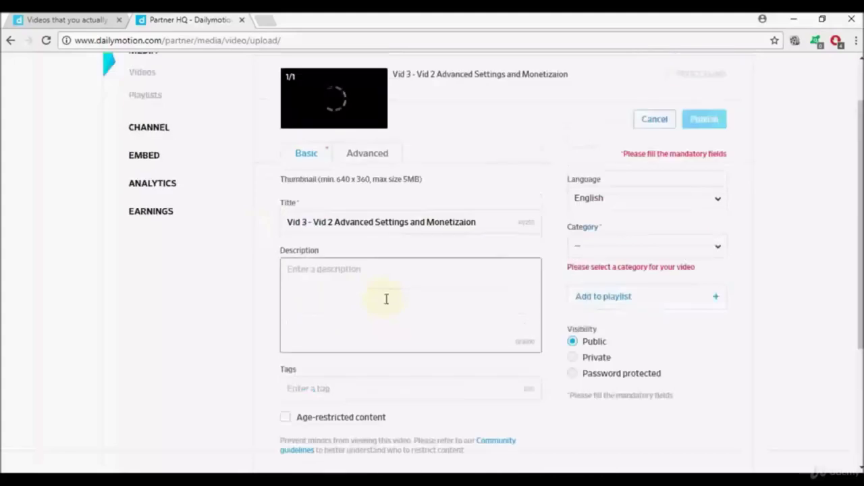
pyautogui.scroll(1, 388, 299)
pyautogui.scroll(-1, 389, 299)
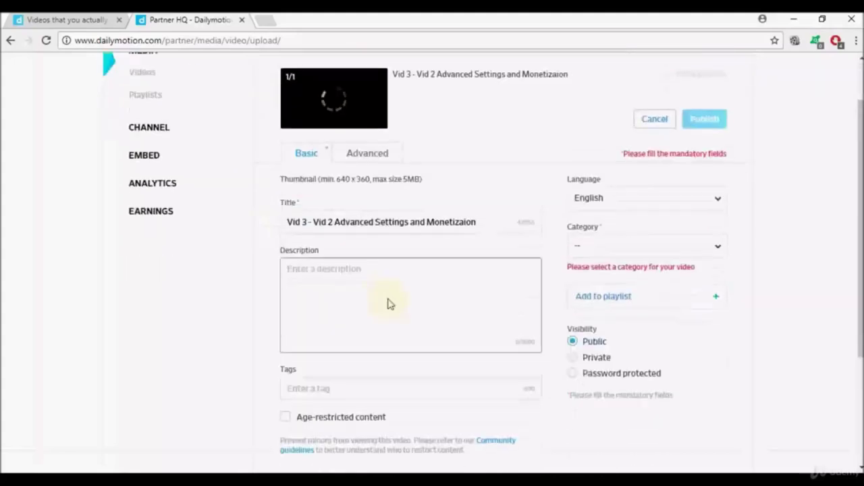
pyautogui.scroll(-2, 388, 299)
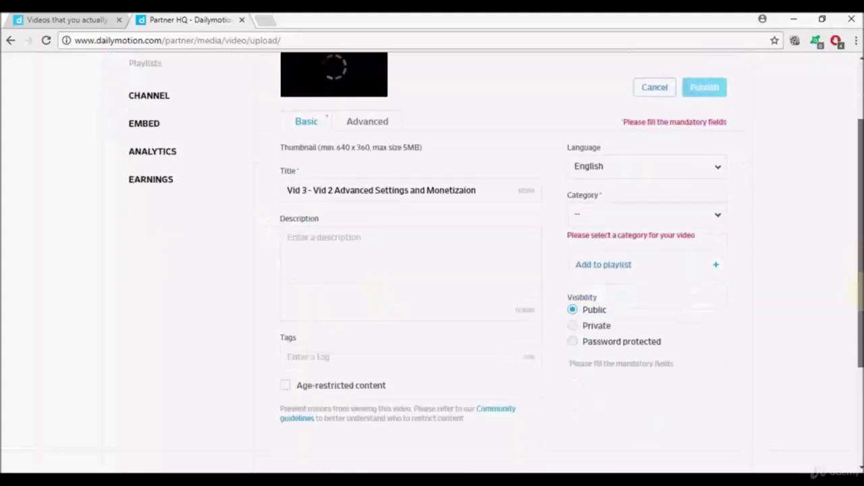
pyautogui.scroll(2, 389, 299)
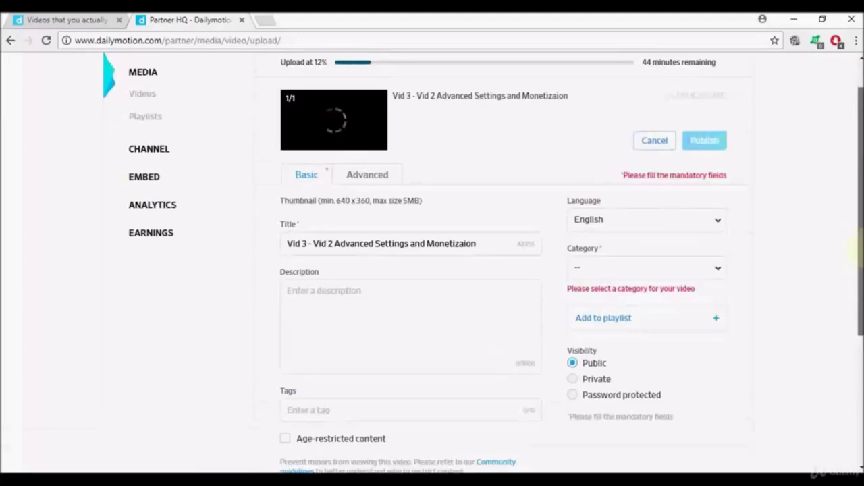
pyautogui.scroll(1, 483, 262)
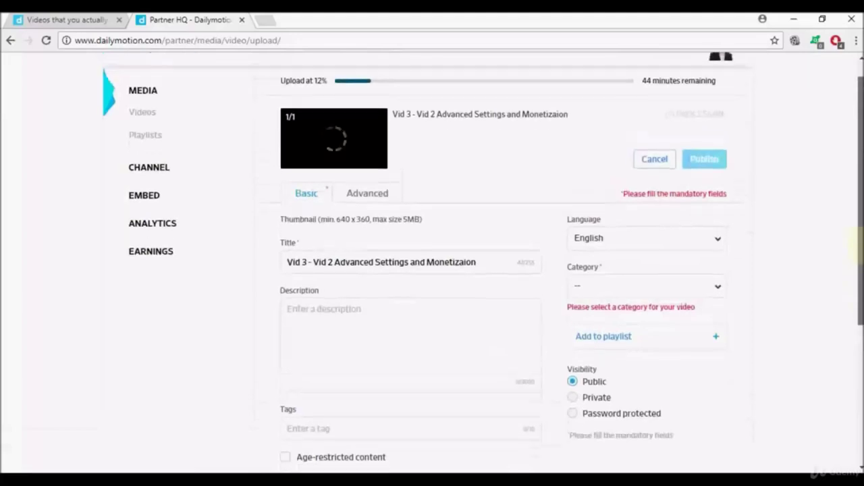
pyautogui.scroll(-1, 484, 263)
pyautogui.scroll(1, 483, 263)
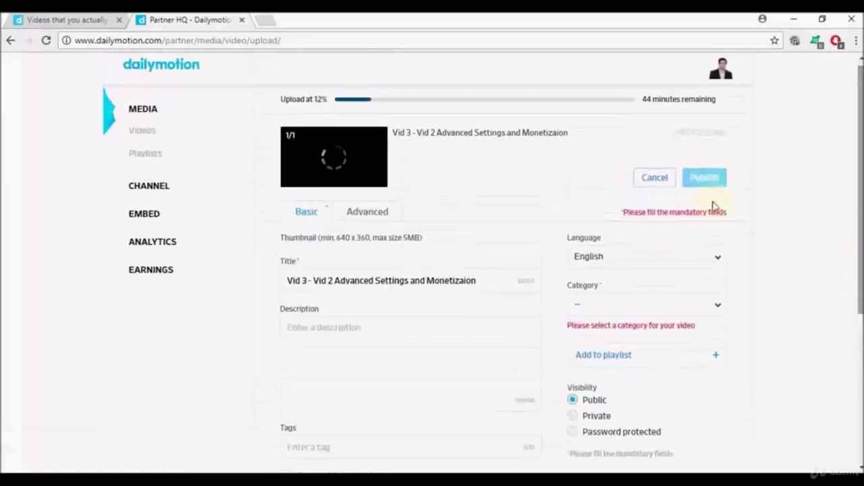
# - Recheck the advanced settings of "Vid 3 - Vid 2 Advanced Settings and Monetizaion" and cancel its upload
pyautogui.click(395, 217)
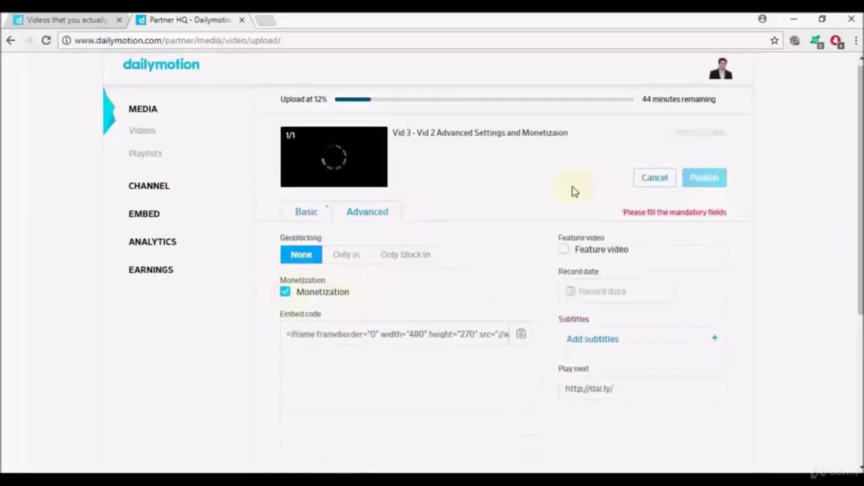
pyautogui.click(653, 181)
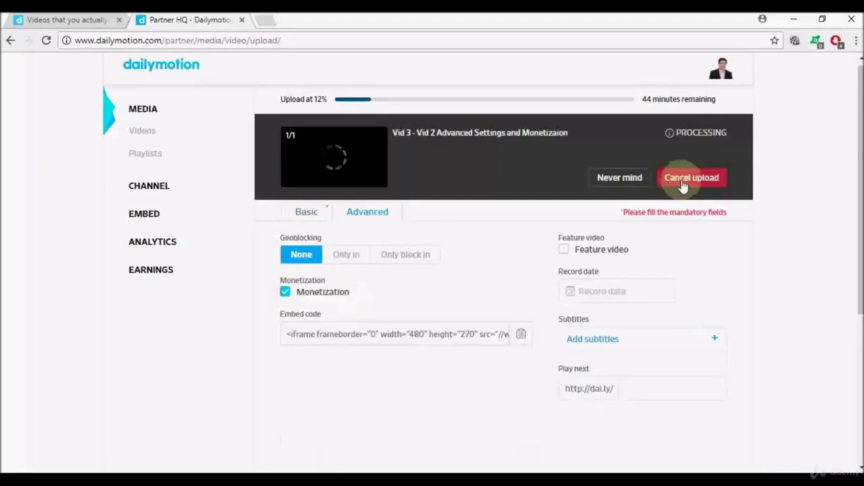
pyautogui.click(682, 186)
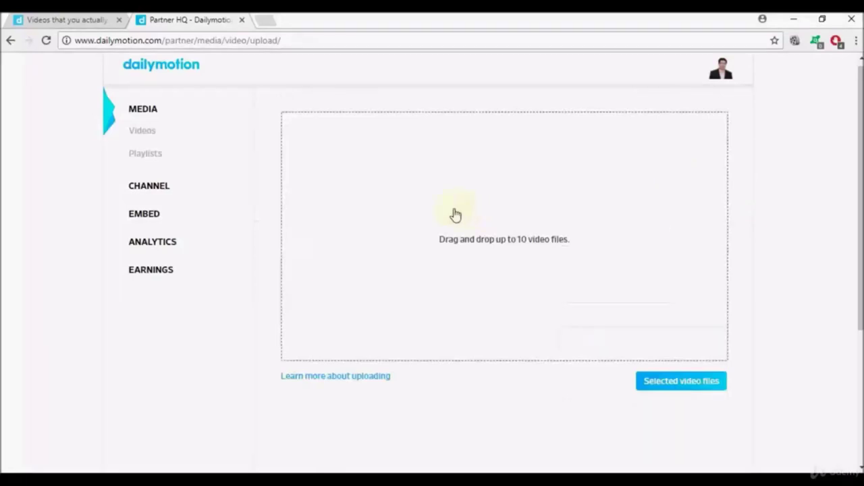
# - Open the published video "How to Convert Kilobytes, Megabytes and Gigabytes" for editing from the channel's video list
pyautogui.click(144, 133)
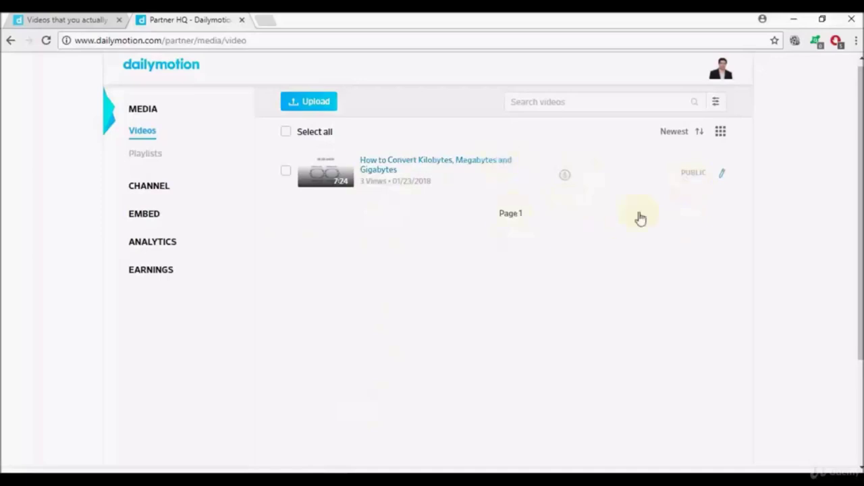
pyautogui.click(722, 175)
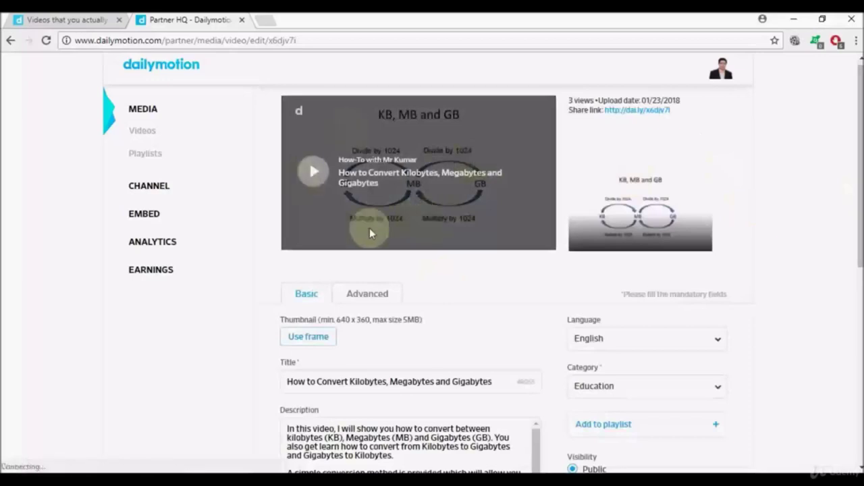
pyautogui.click(302, 340)
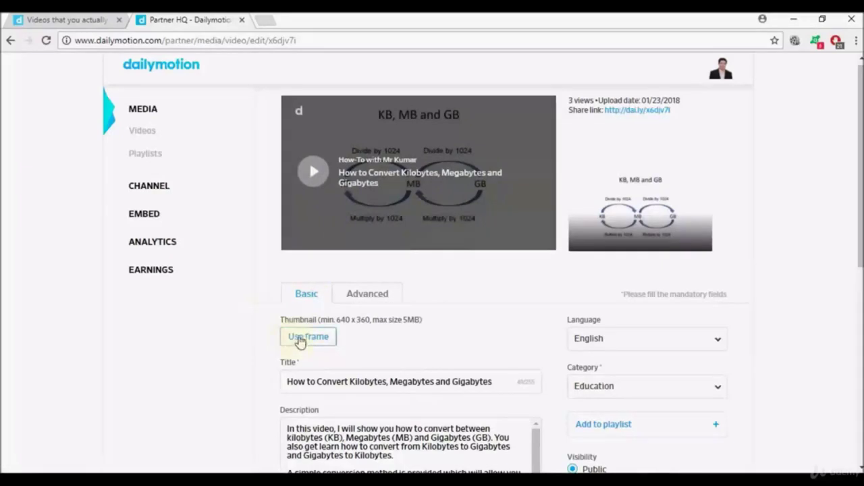
# - Play the video preview and use the frame with the 1024 Kilobytes = 1 Megabyte text as the thumbnail
pyautogui.click(314, 173)
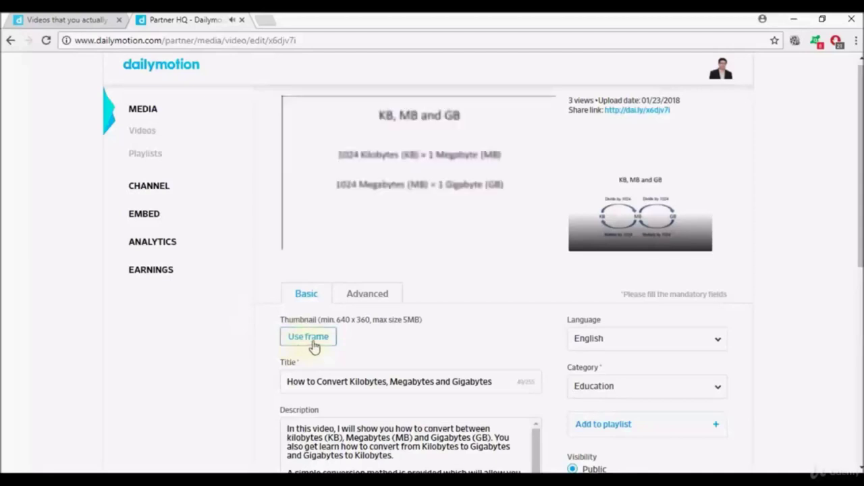
pyautogui.click(312, 348)
pyautogui.click(361, 231)
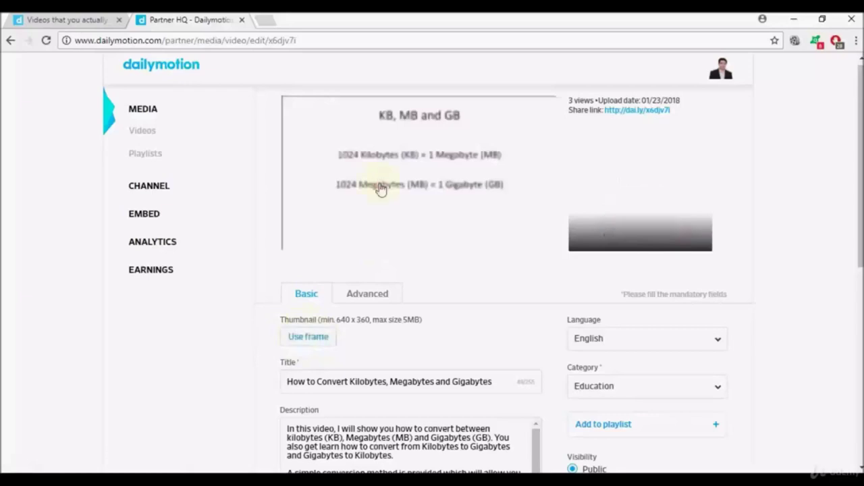
# - Advance the video preview to about 00:31 and use the frame with the divide and multiply arrows as the thumbnail
pyautogui.click(335, 187)
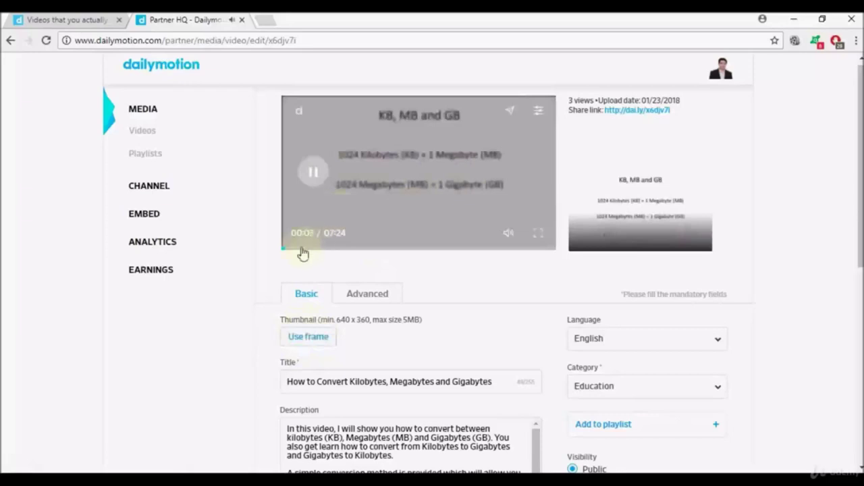
pyautogui.click(308, 337)
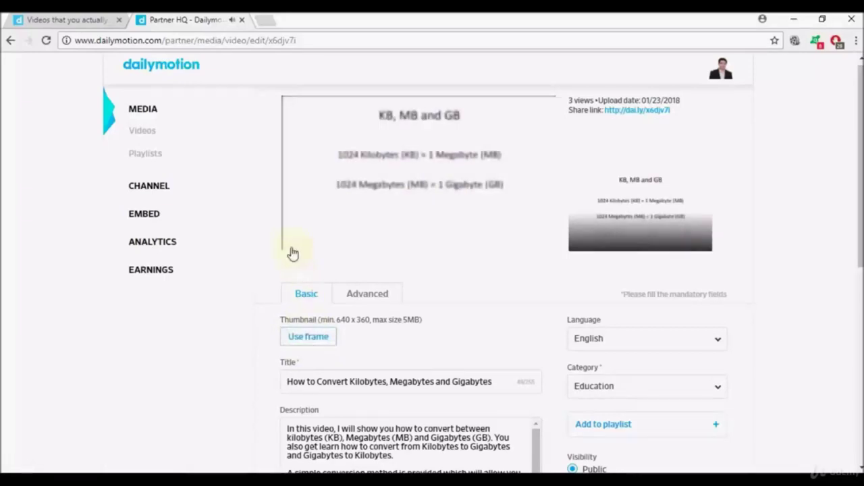
pyautogui.moveTo(297, 251)
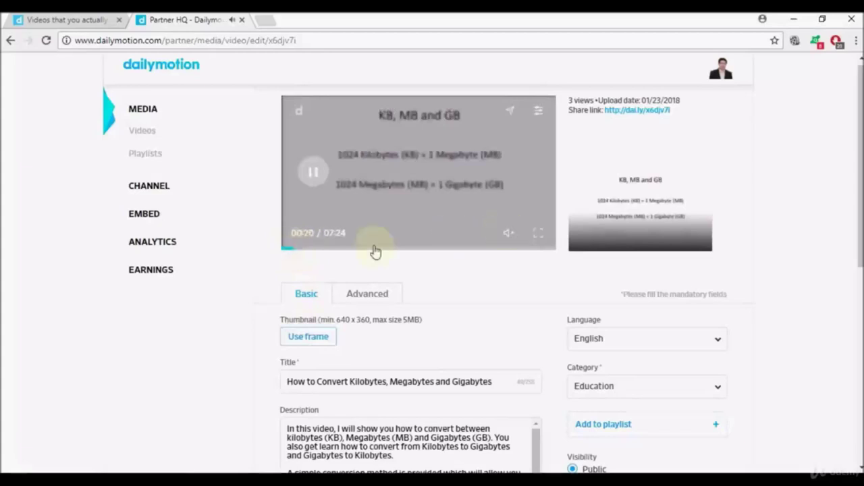
pyautogui.click(305, 253)
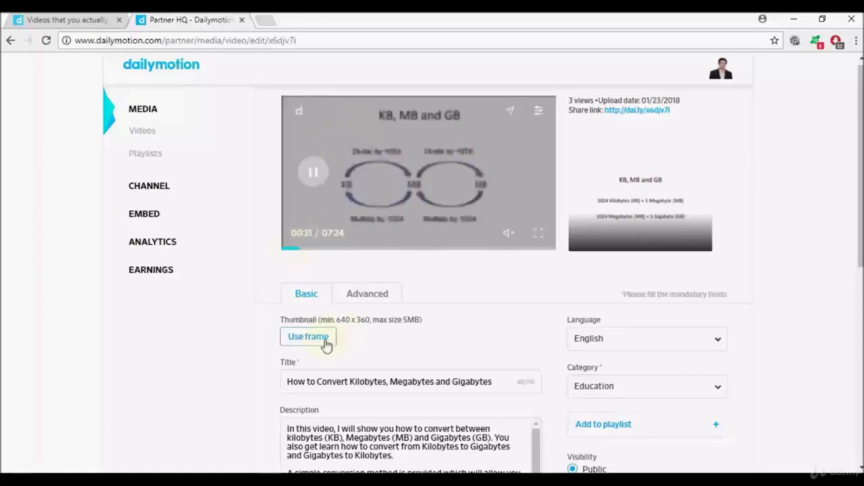
pyautogui.click(325, 343)
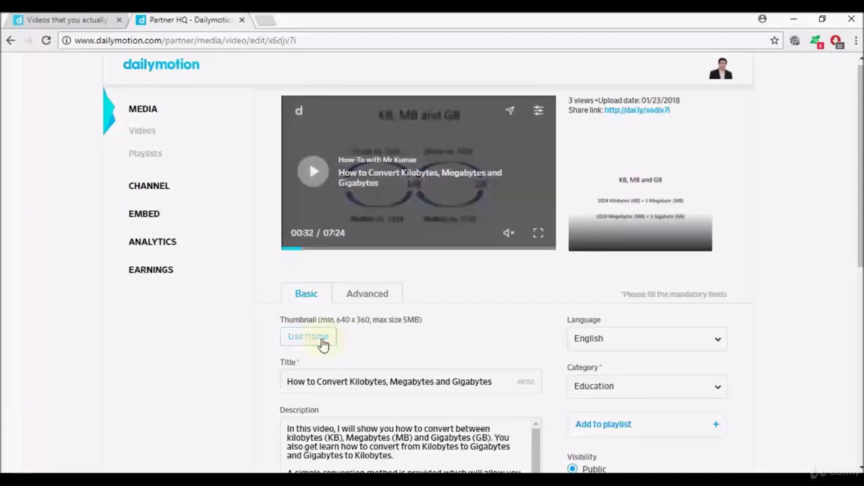
pyautogui.click(435, 222)
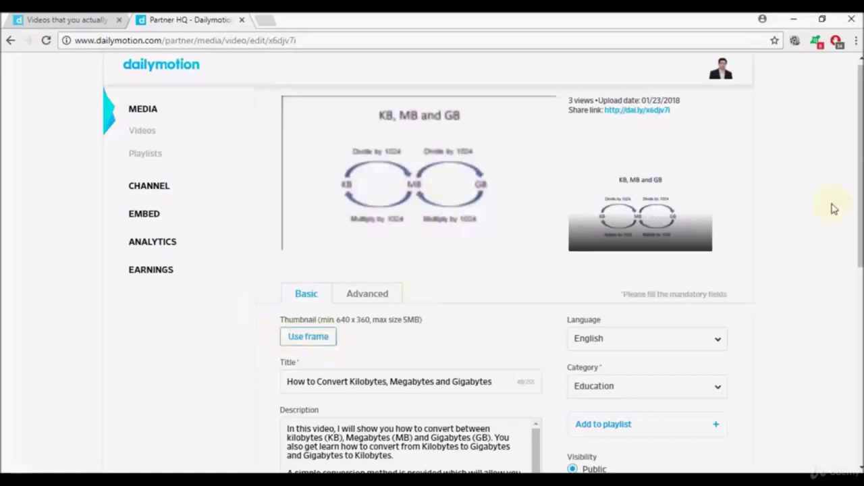
# - Look over the published video's basic settings page, from the thumbnail frame option down to the publish and delete options
pyautogui.moveTo(861, 240); pyautogui.dragTo(861, 250)
pyautogui.scroll(-4, 130, 198)
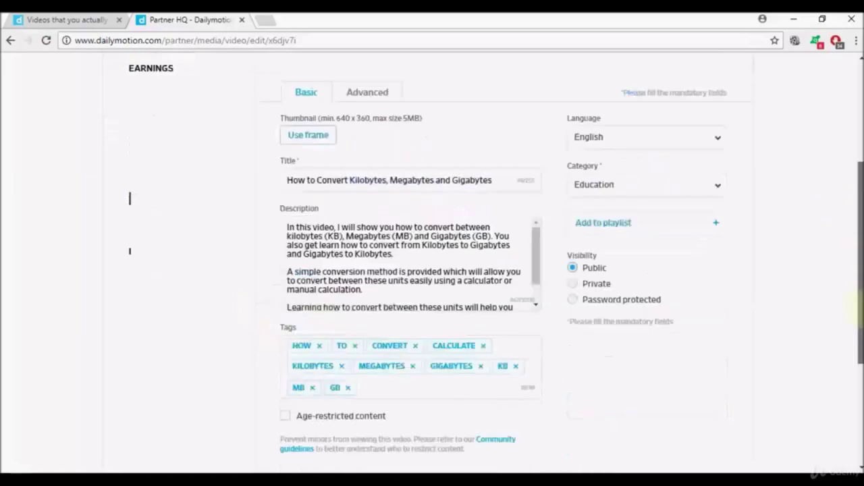
pyautogui.scroll(1, 130, 198)
pyautogui.scroll(3, 130, 198)
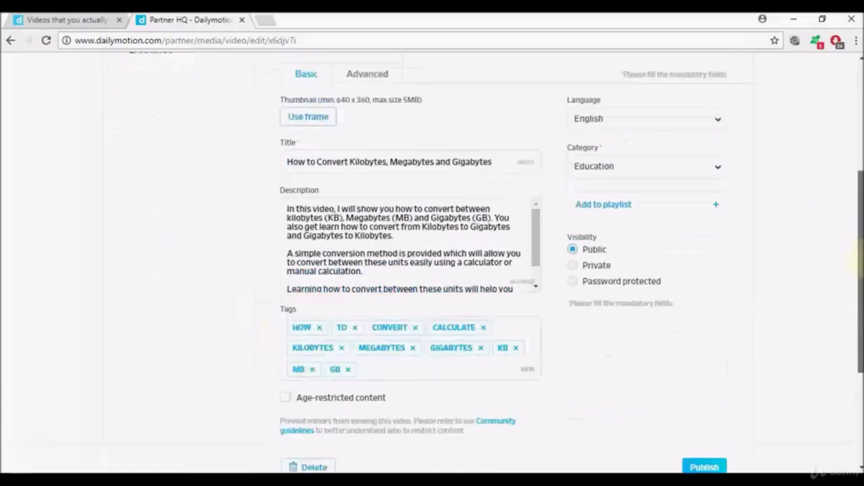
pyautogui.scroll(2, 857, 179)
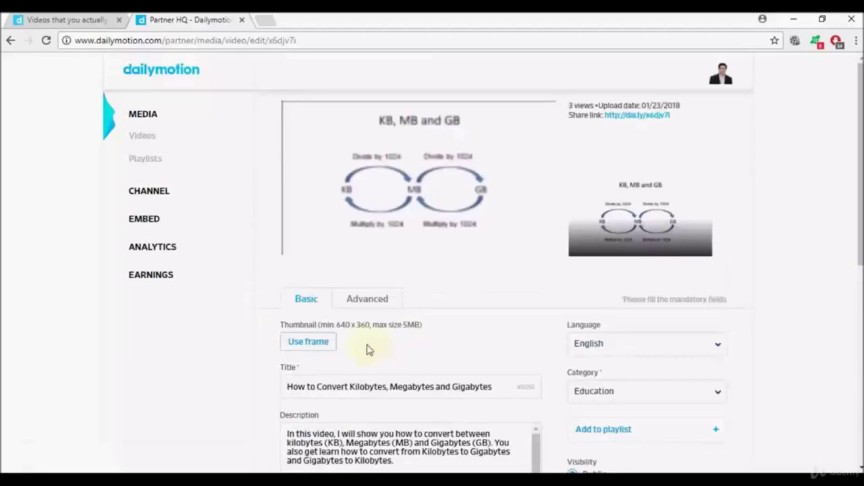
pyautogui.click(302, 348)
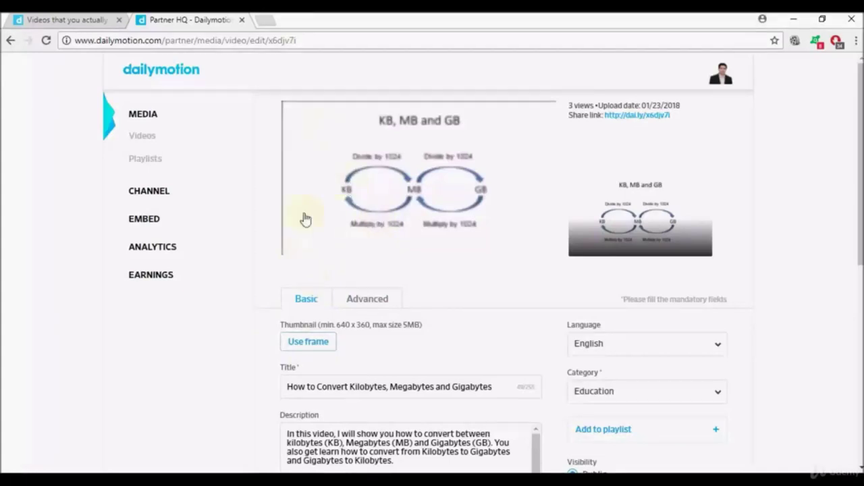
pyautogui.click(316, 347)
pyautogui.moveTo(860, 174); pyautogui.dragTo(860, 178)
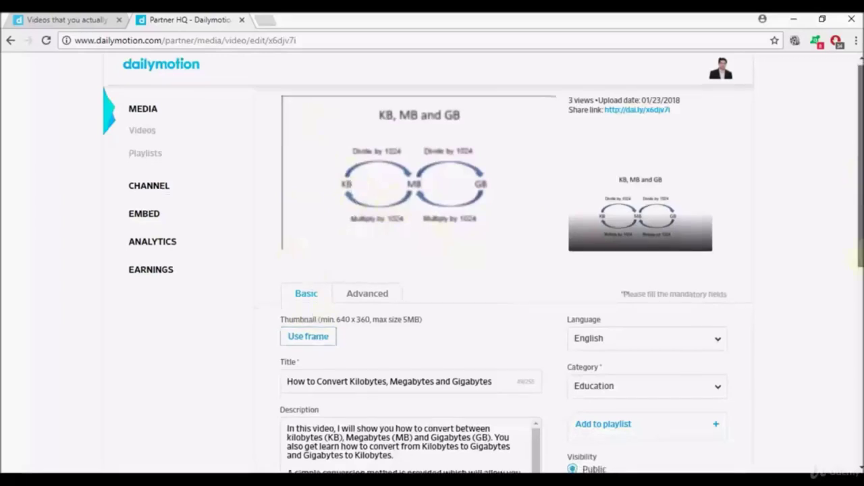
pyautogui.moveTo(860, 257); pyautogui.dragTo(860, 425)
pyautogui.moveTo(860, 328); pyautogui.dragTo(860, 267)
# - Examine the published video's title, read through its full description, and check its tags
pyautogui.click(293, 187)
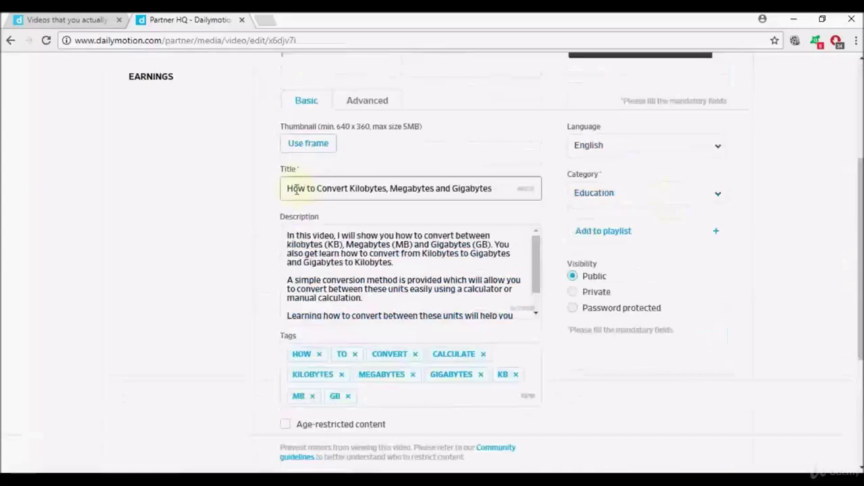
pyautogui.click(300, 243)
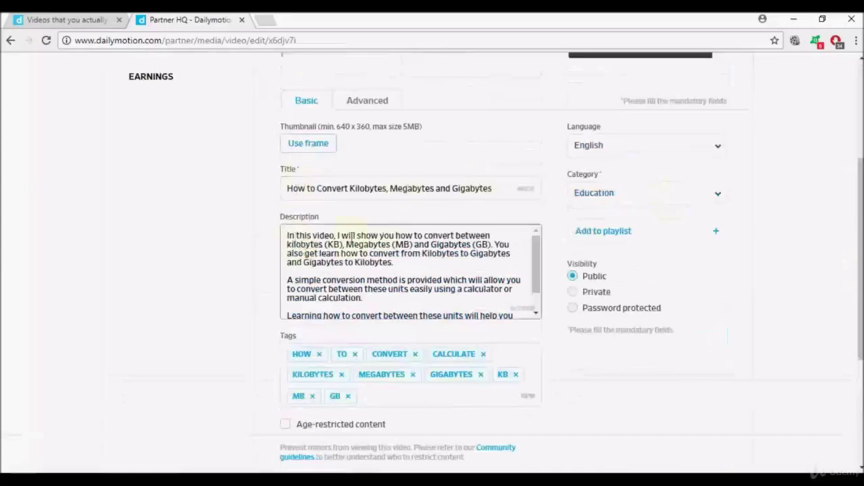
pyautogui.moveTo(536, 263); pyautogui.dragTo(535, 285)
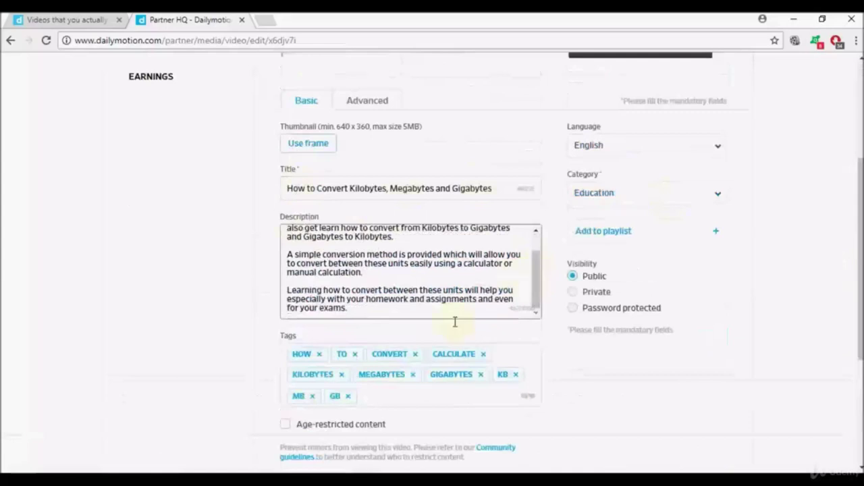
pyautogui.click(300, 359)
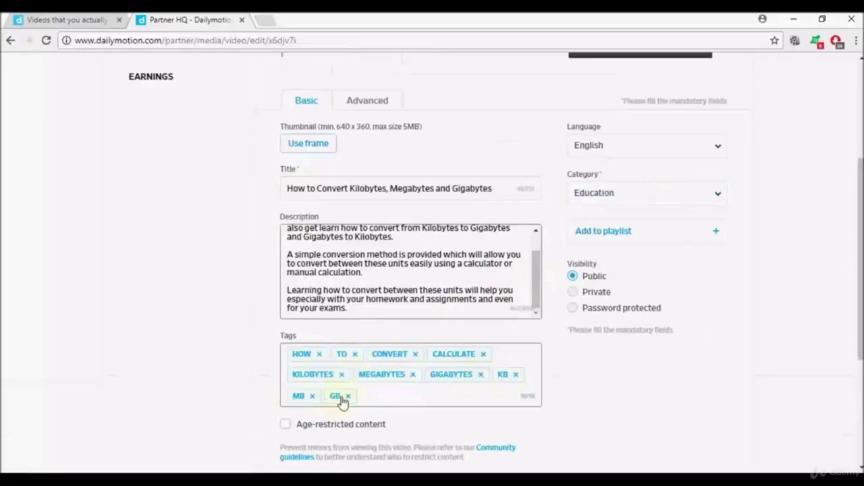
pyautogui.scroll(-1, 859, 341)
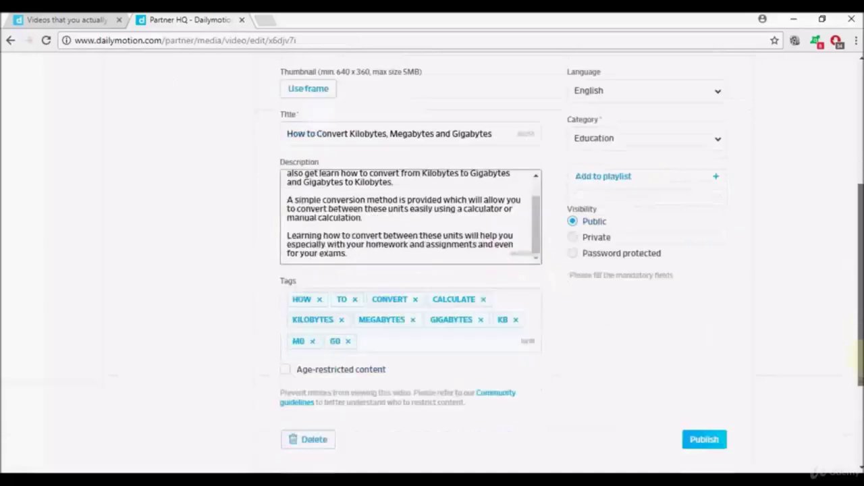
pyautogui.scroll(1, 860, 297)
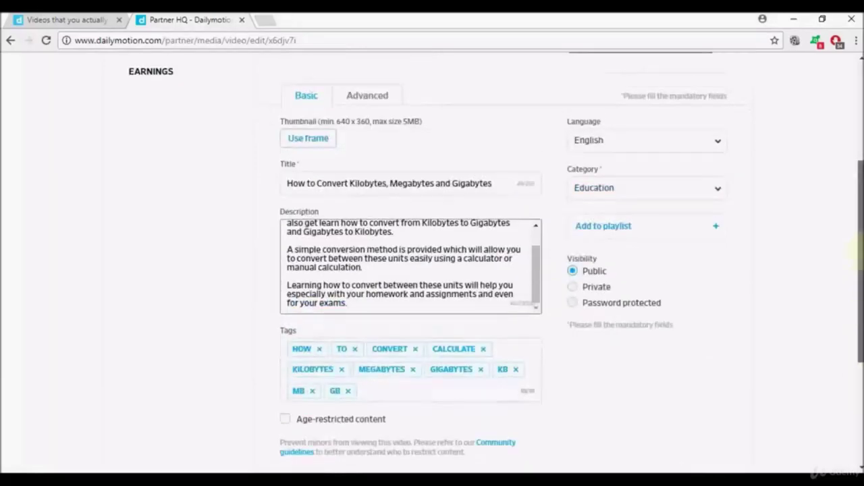
# - Copy the share link of the video "How to Convert Kilobytes, Megabytes and Gigabytes" from its edit page
pyautogui.scroll(3, 860, 284)
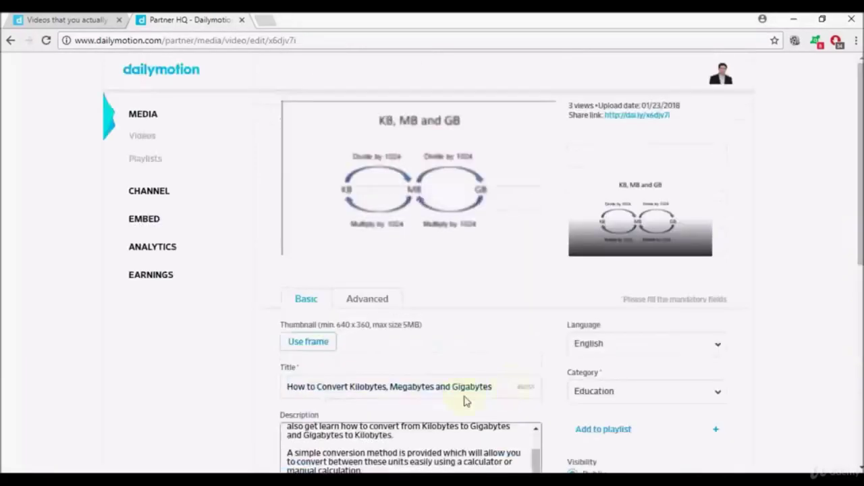
pyautogui.click(494, 386)
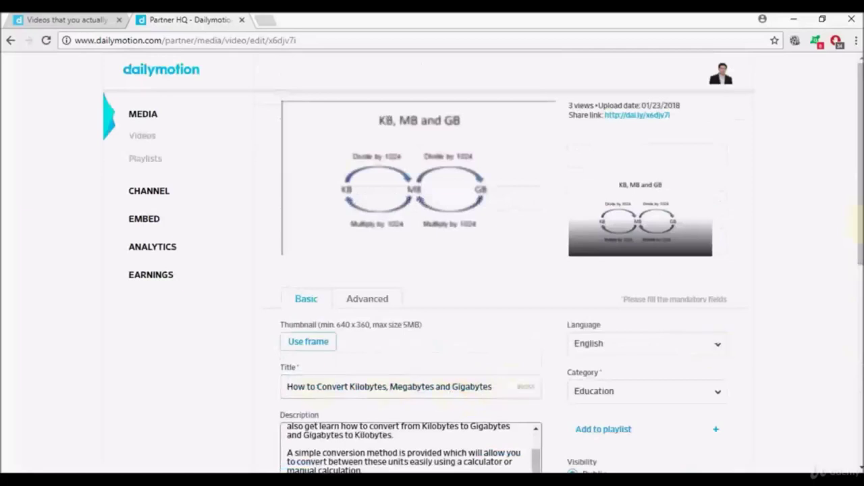
pyautogui.scroll(-2, 857, 256)
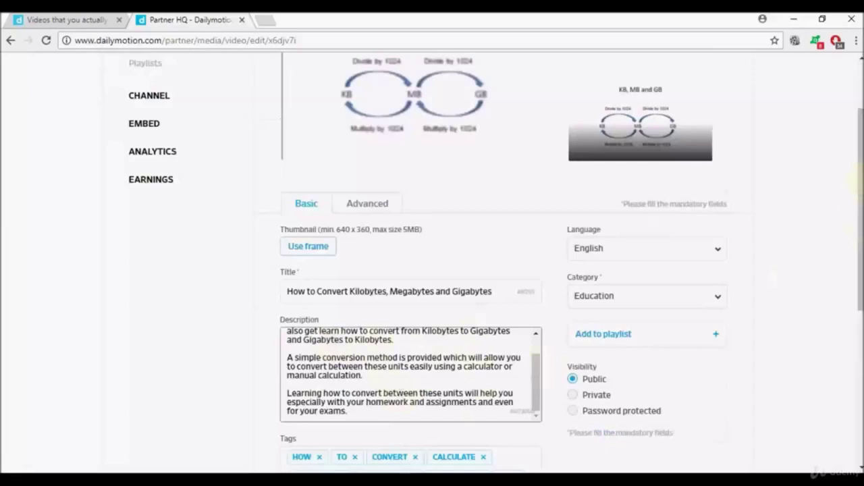
pyautogui.moveTo(858, 170); pyautogui.dragTo(860, 95)
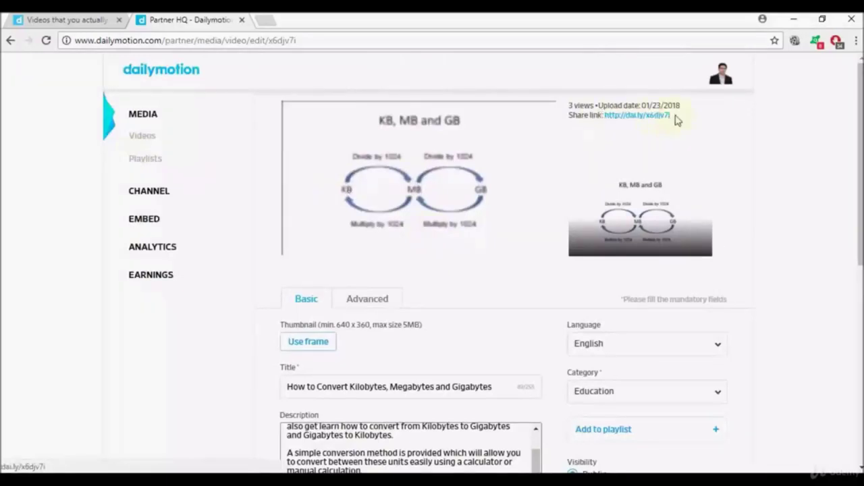
pyautogui.moveTo(675, 118); pyautogui.dragTo(605, 116)
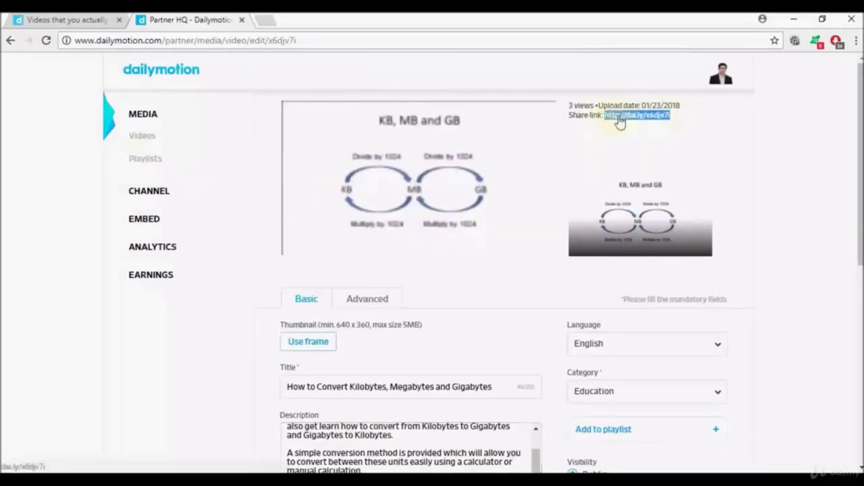
pyautogui.rightClick(620, 121)
pyautogui.click(637, 212)
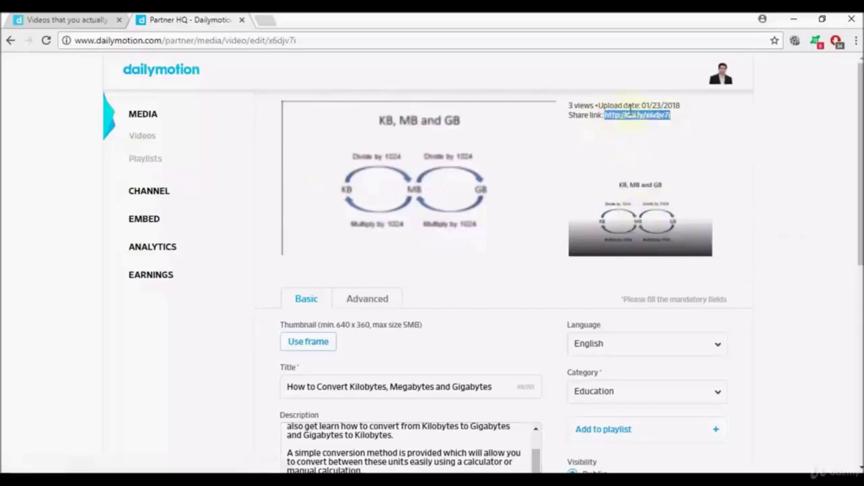
pyautogui.click(708, 127)
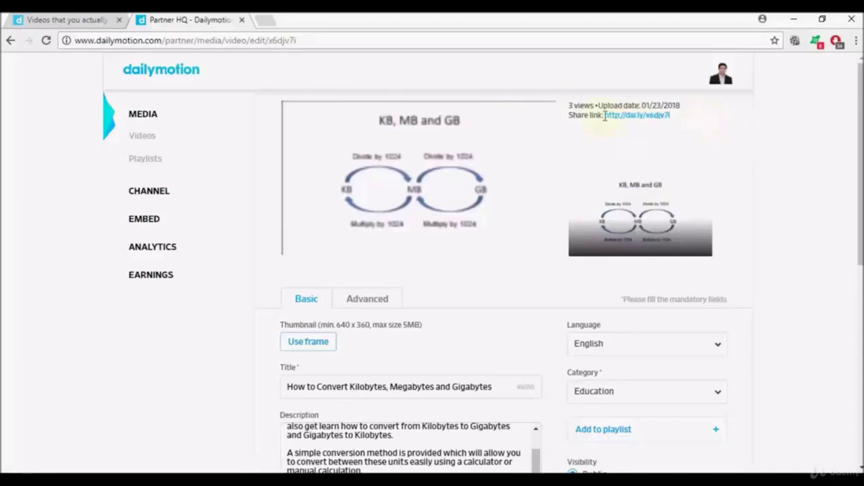
# - View the video's public page through its share link and close that page again
pyautogui.moveTo(602, 115); pyautogui.dragTo(675, 116)
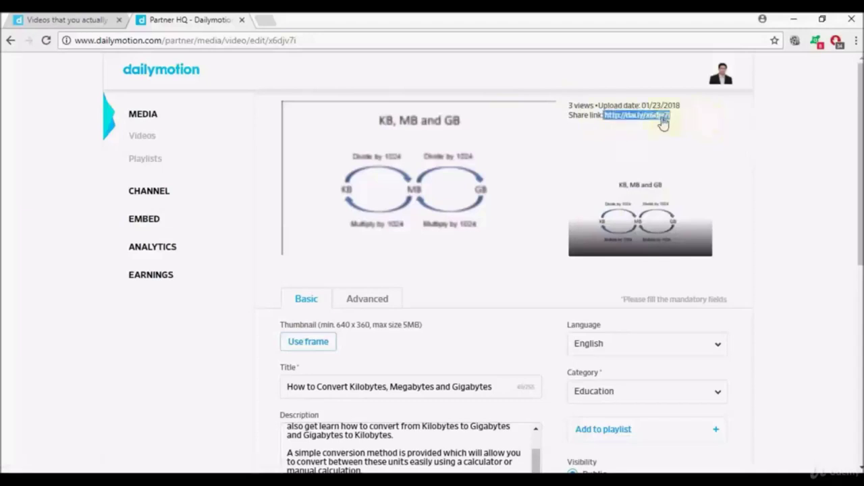
pyautogui.click(648, 117)
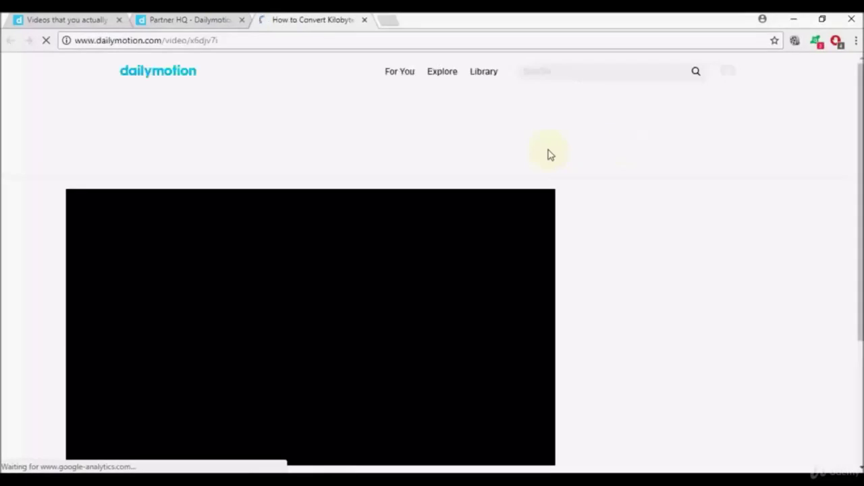
pyautogui.moveTo(861, 138); pyautogui.dragTo(858, 184)
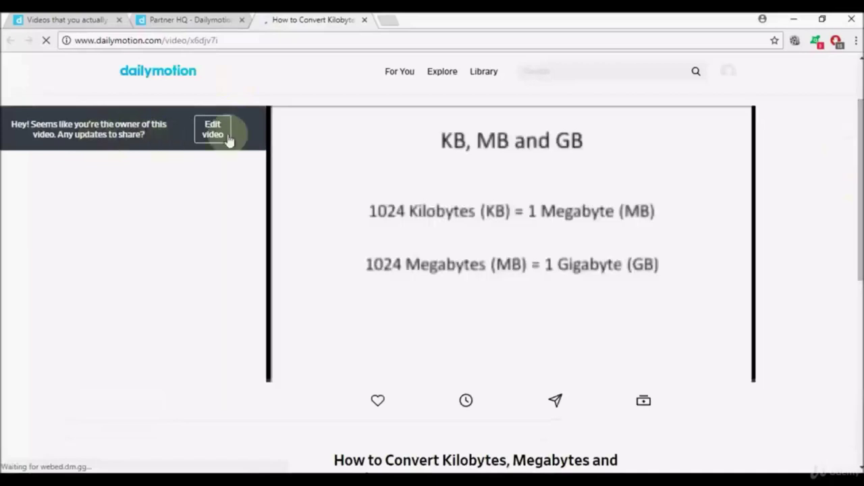
pyautogui.click(218, 137)
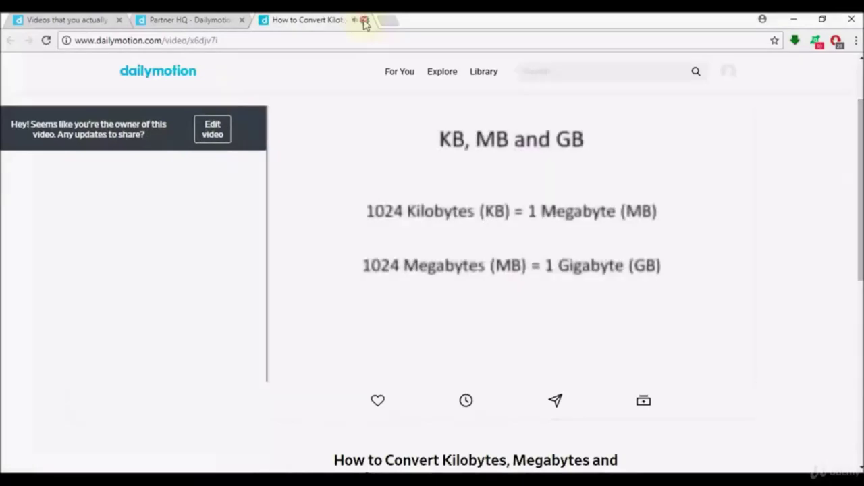
pyautogui.click(365, 20)
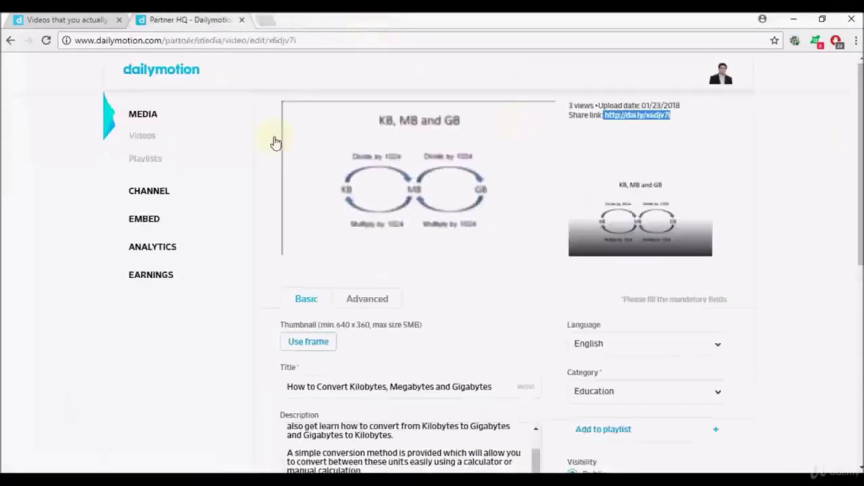
# - Create a new playlist named "Testing 2" from the partner account's playlist section
pyautogui.click(154, 161)
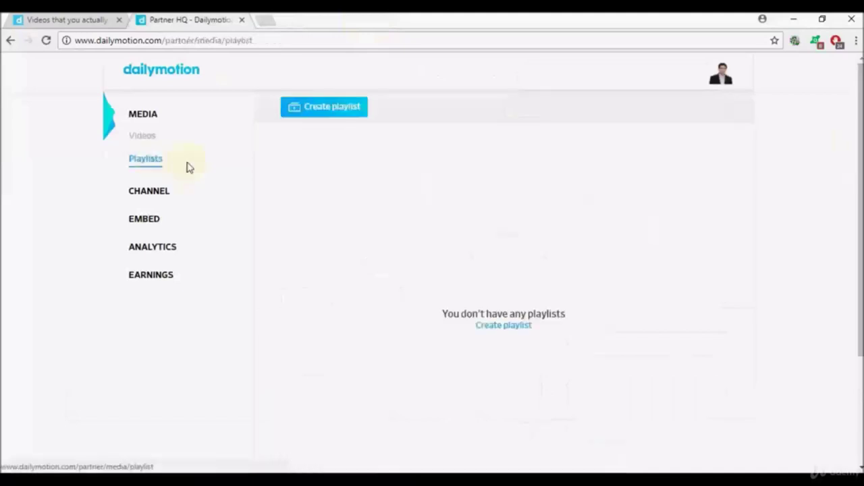
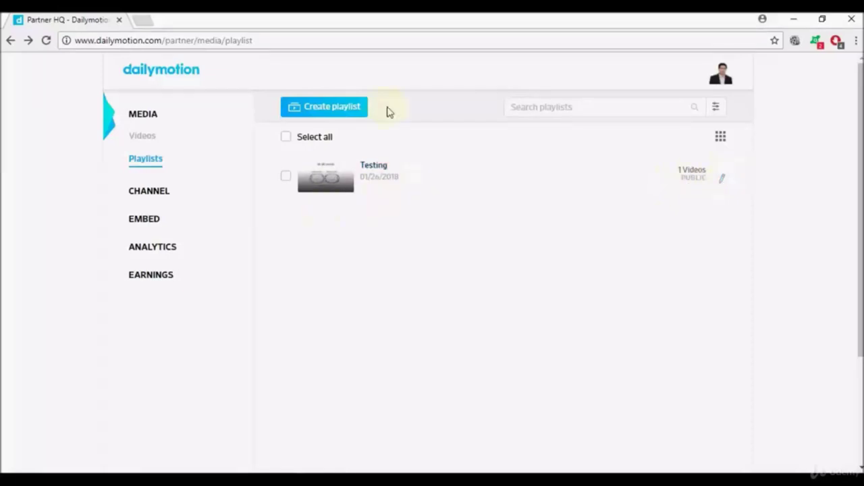
pyautogui.click(322, 111)
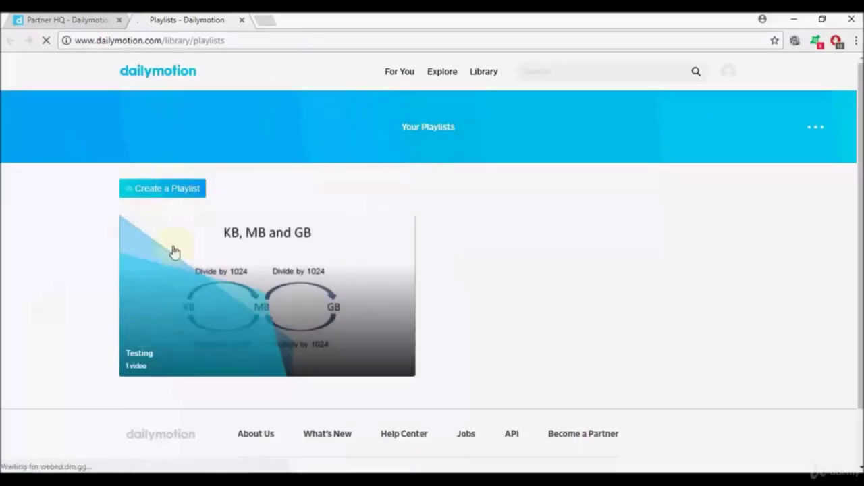
pyautogui.click(170, 190)
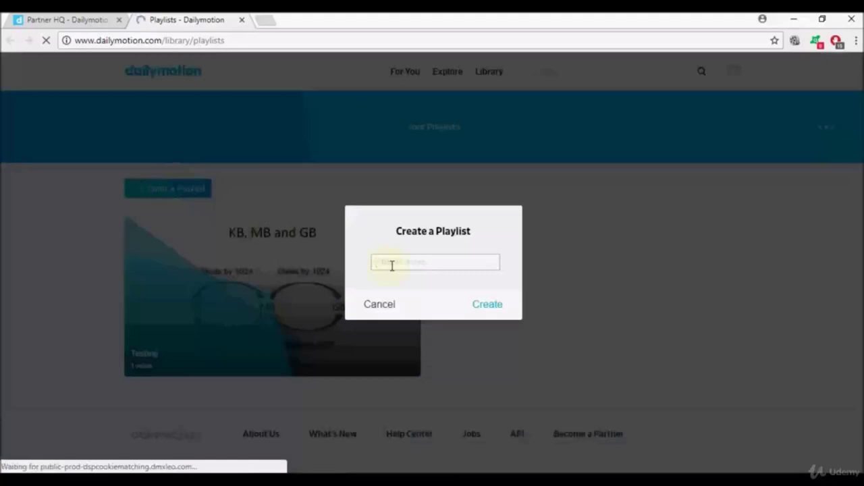
pyautogui.write('Test')
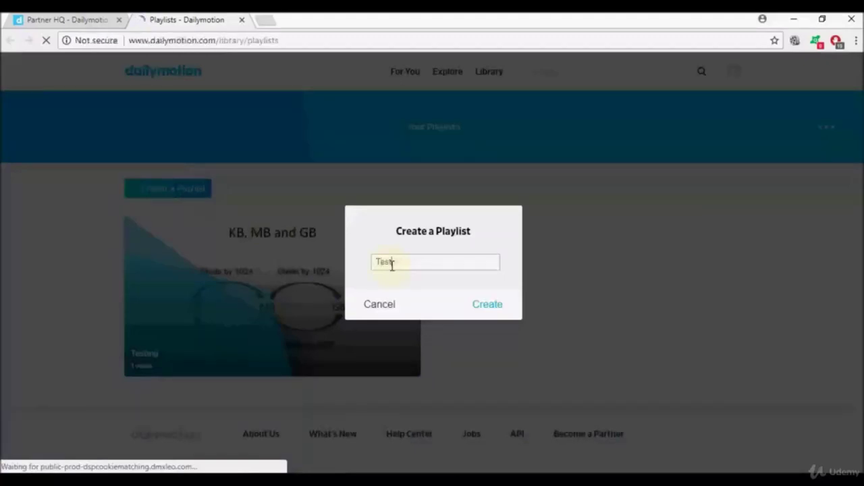
pyautogui.write('ing 2')
pyautogui.click(486, 306)
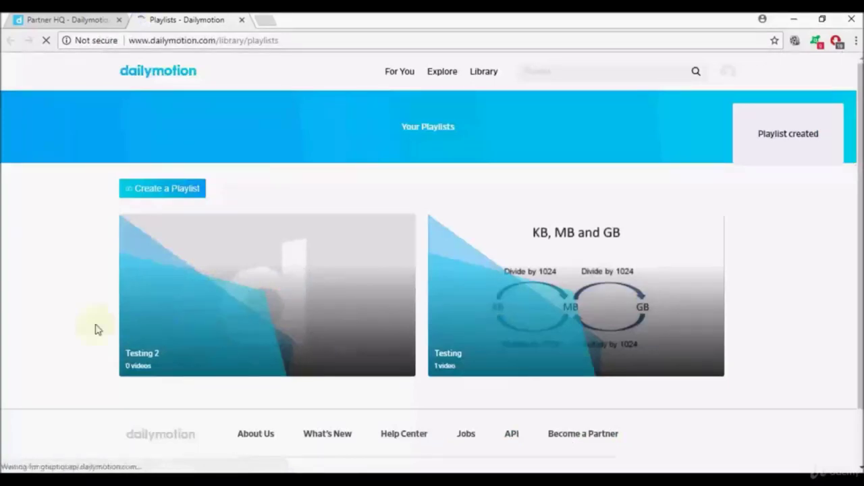
# - Open the empty Testing 2 playlist and go on to explore videos for it
pyautogui.click(153, 371)
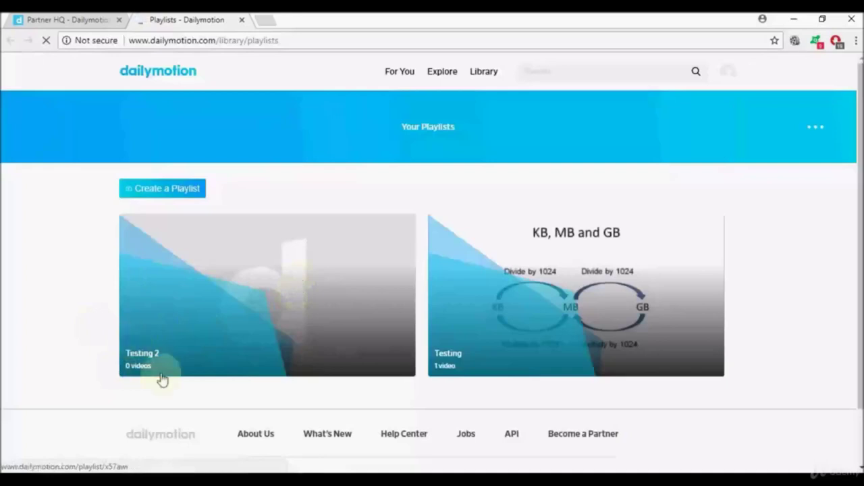
pyautogui.click(188, 330)
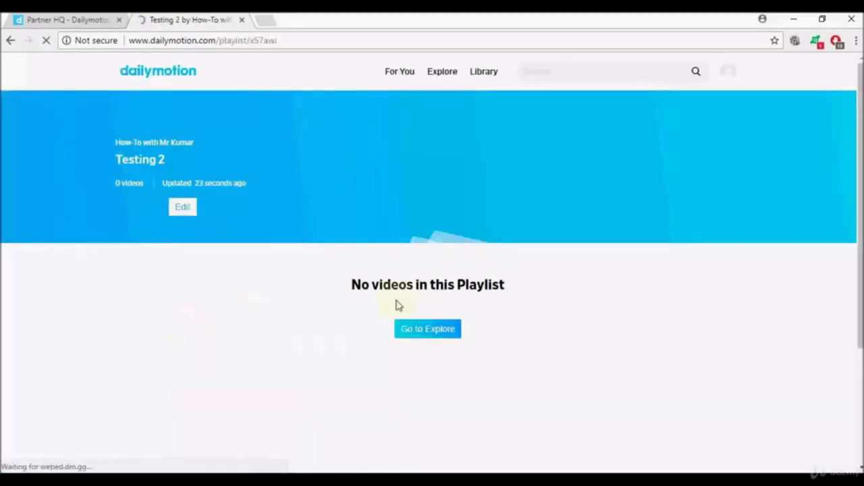
pyautogui.click(417, 332)
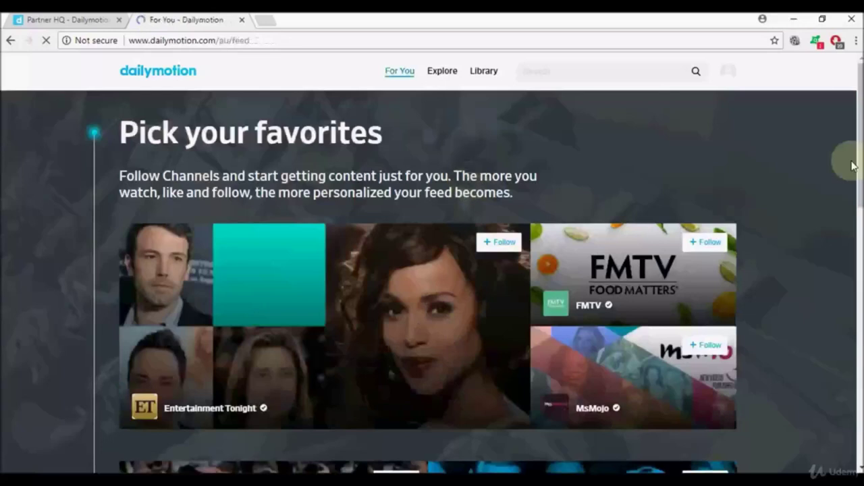
# - Open the Entertainment Tonight channel and play its featured video about Paris Jackson and Zac Efron
pyautogui.moveTo(860, 142)
pyautogui.mouseDown()
pyautogui.moveTo(859, 157)
pyautogui.moveTo(855, 137)
pyautogui.mouseUp()
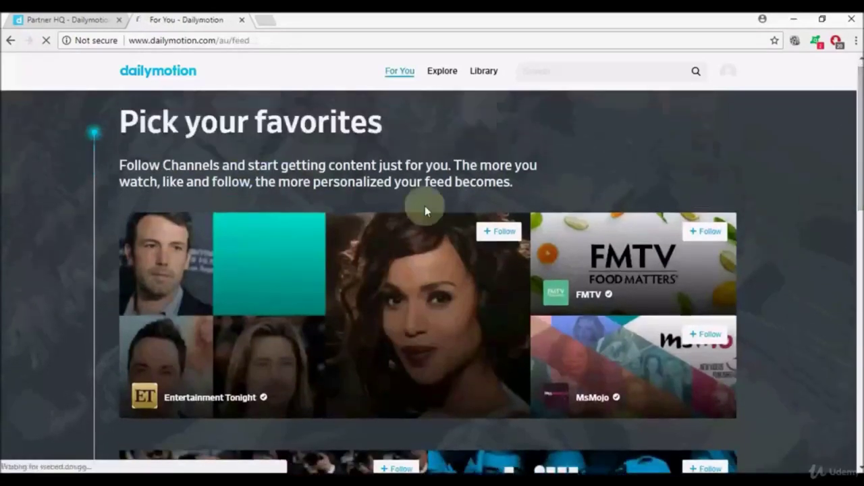
pyautogui.click(342, 293)
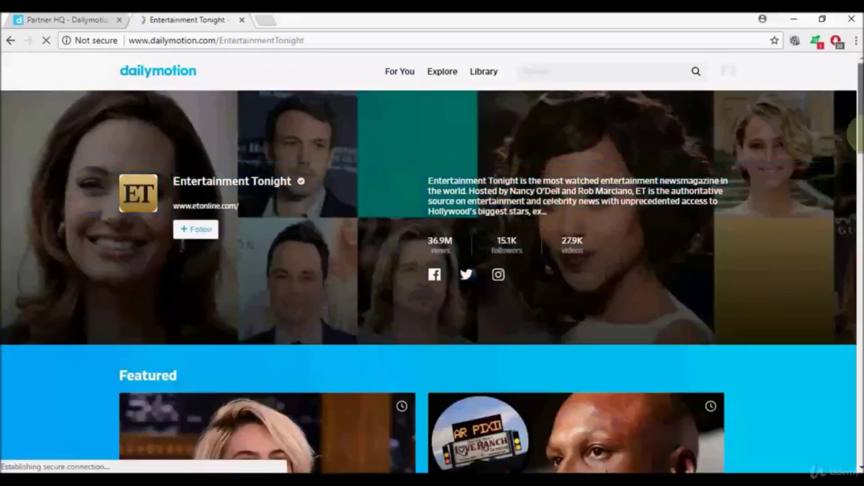
pyautogui.scroll(-1, 854, 141)
pyautogui.scroll(-3, 855, 168)
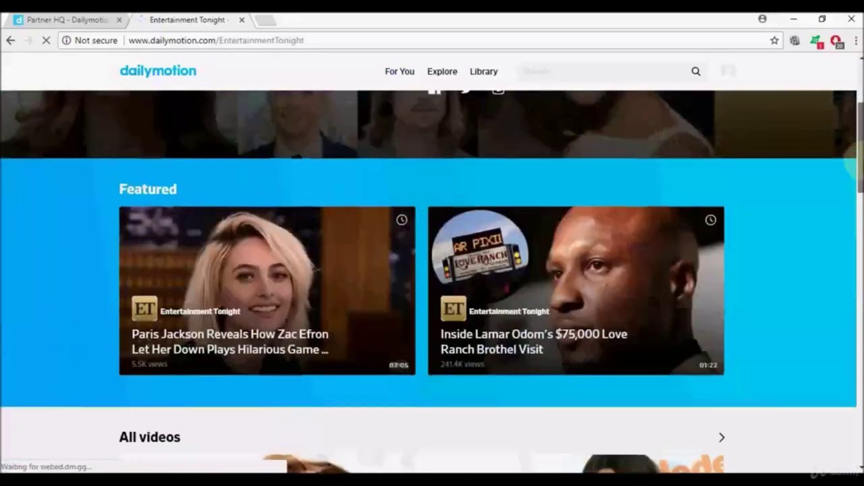
pyautogui.scroll(4, 854, 162)
pyautogui.scroll(-3, 854, 155)
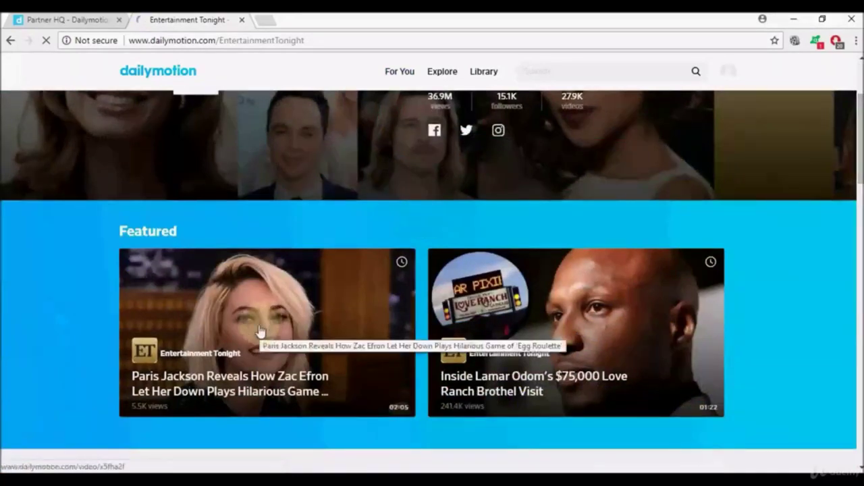
pyautogui.click(260, 331)
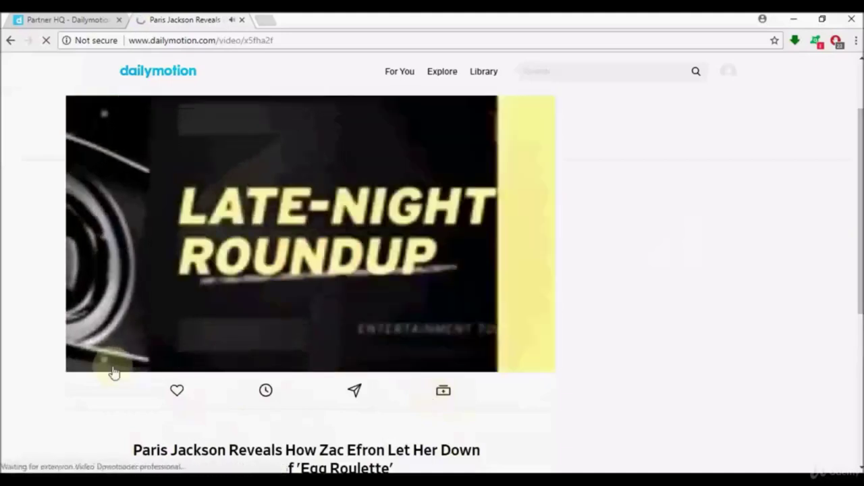
# - Add the playing Entertainment Tonight video to the Testing 2 playlist
pyautogui.click(440, 397)
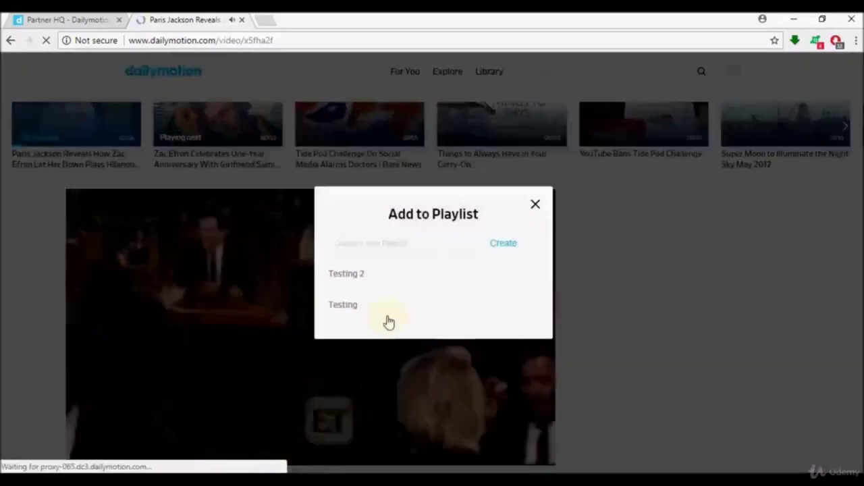
pyautogui.click(344, 246)
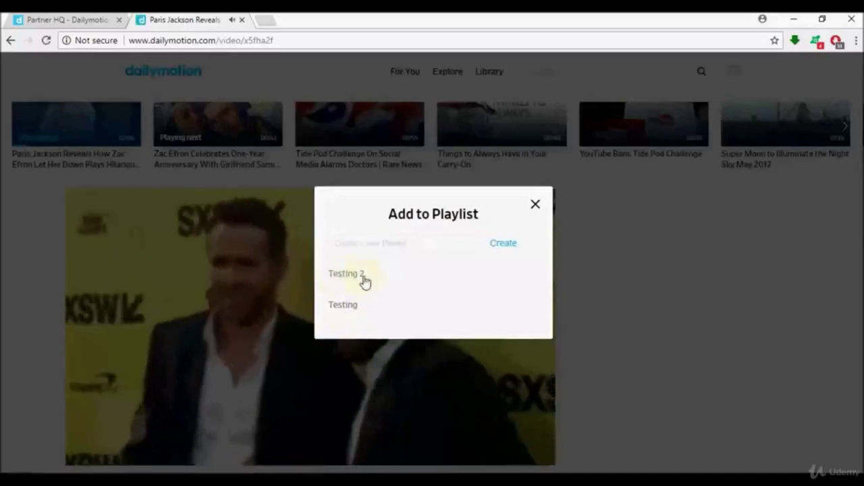
pyautogui.click(364, 281)
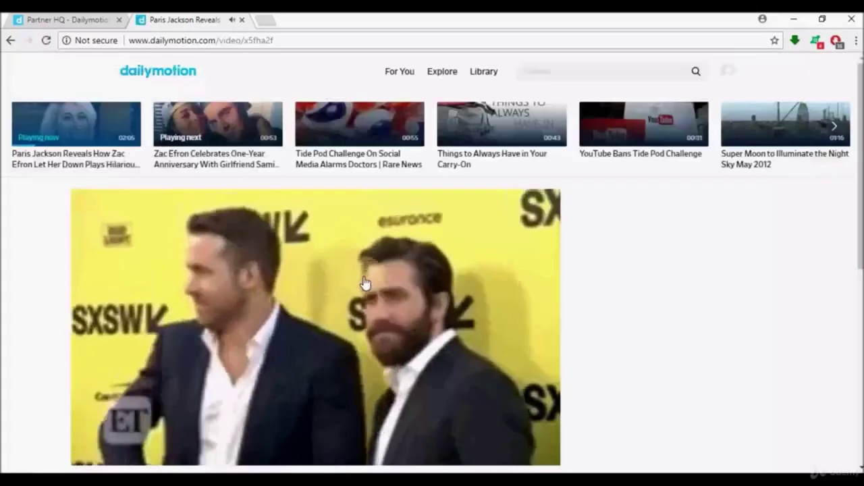
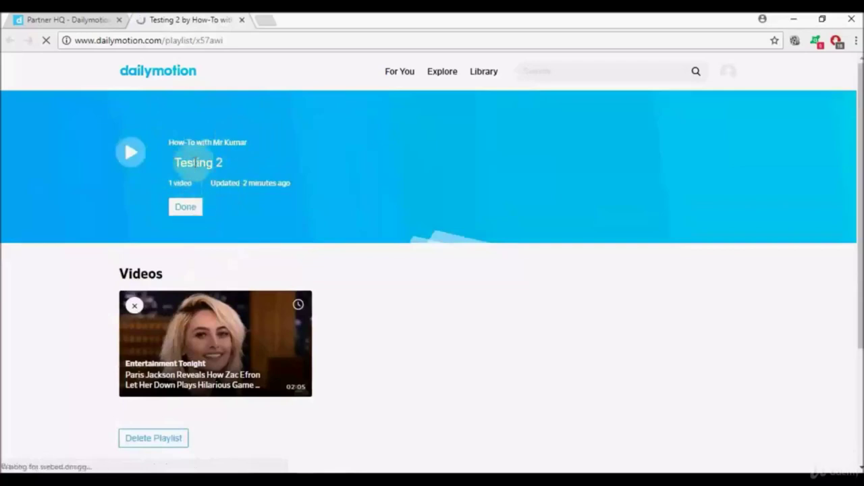
# - Delete the Testing 2 playlist, confirm the deletion and close the playlists page
pyautogui.scroll(-1, 105, 207)
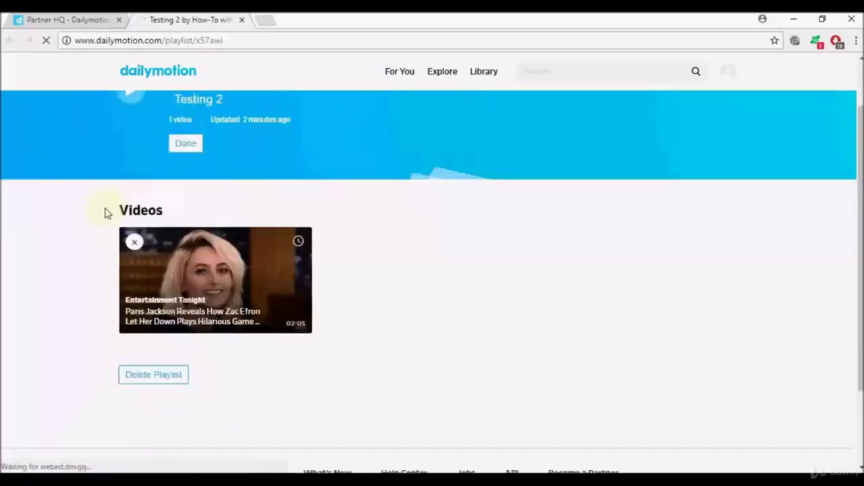
pyautogui.click(152, 376)
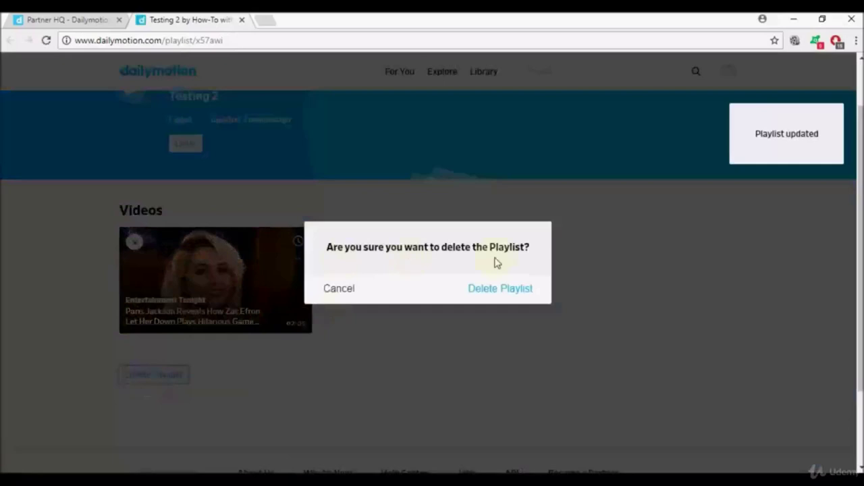
pyautogui.click(477, 303)
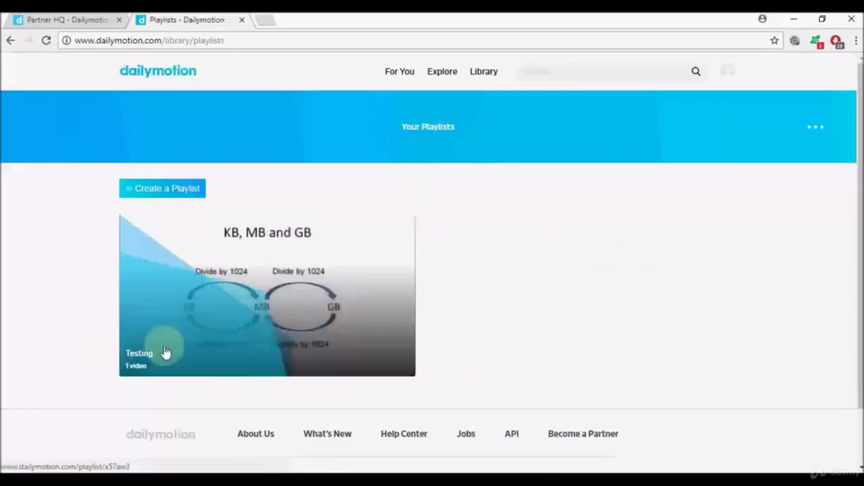
pyautogui.click(241, 19)
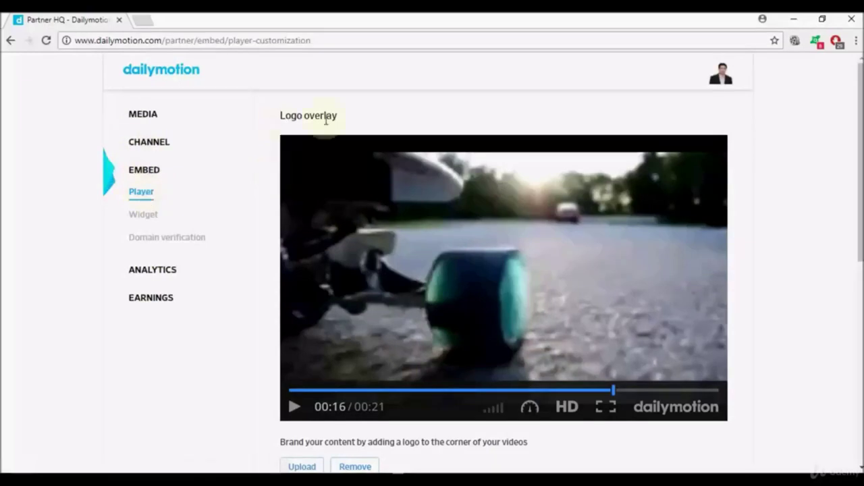
# - Review the logo overlay preview and its upload requirements in the embedded player customization
pyautogui.moveTo(859, 196); pyautogui.dragTo(859, 202)
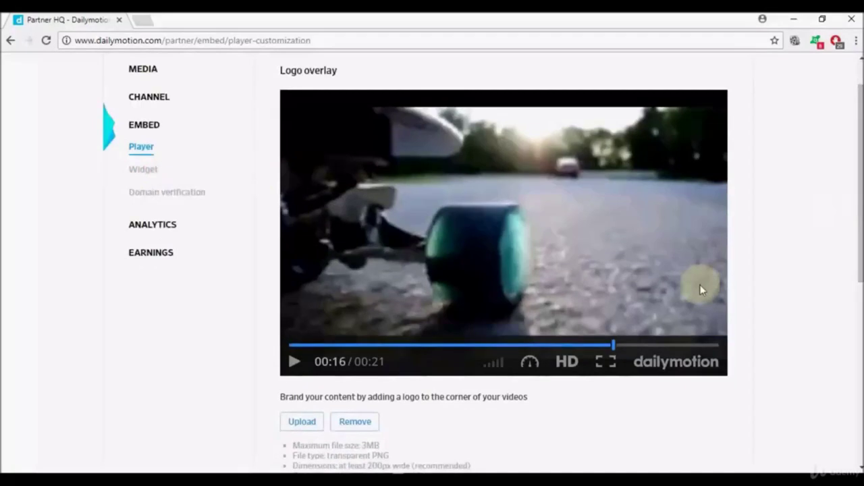
# - Review the logo upload requirements and the appearance and behavior settings of the embedded player
pyautogui.scroll(-2, 735, 284)
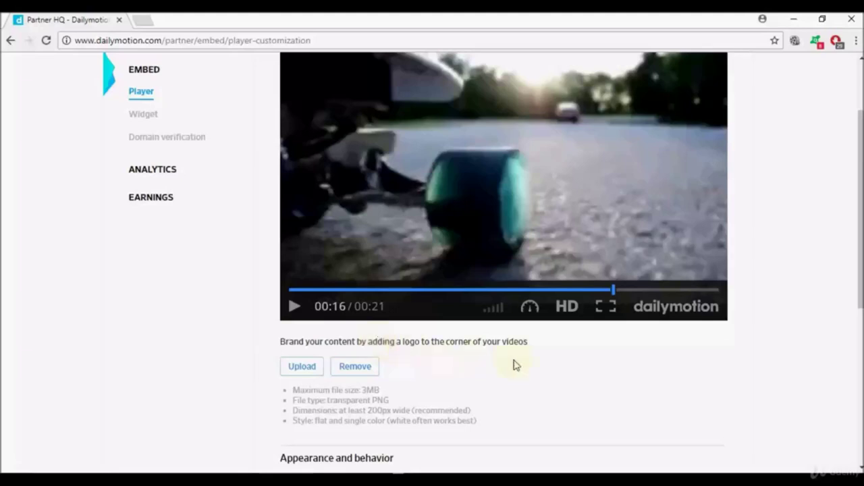
pyautogui.scroll(-1, 861, 230)
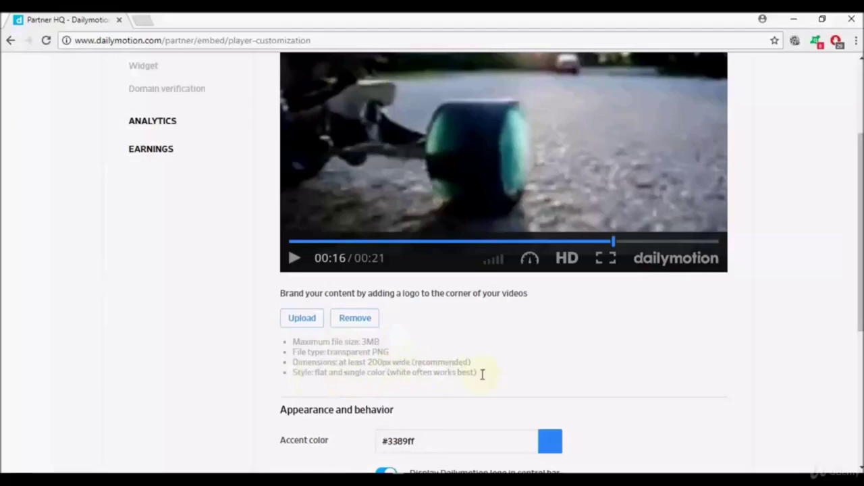
pyautogui.moveTo(860, 275); pyautogui.dragTo(860, 338)
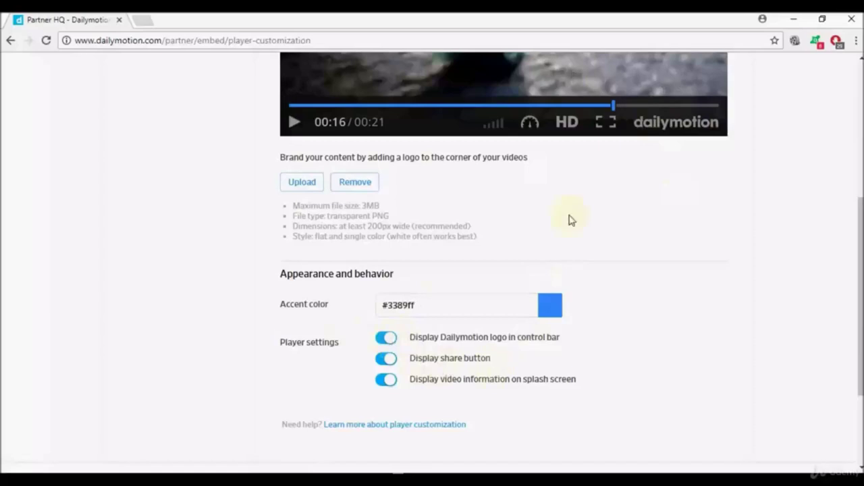
pyautogui.moveTo(860, 282)
pyautogui.mouseDown()
pyautogui.moveTo(860, 166)
pyautogui.moveTo(860, 288)
pyautogui.mouseUp()
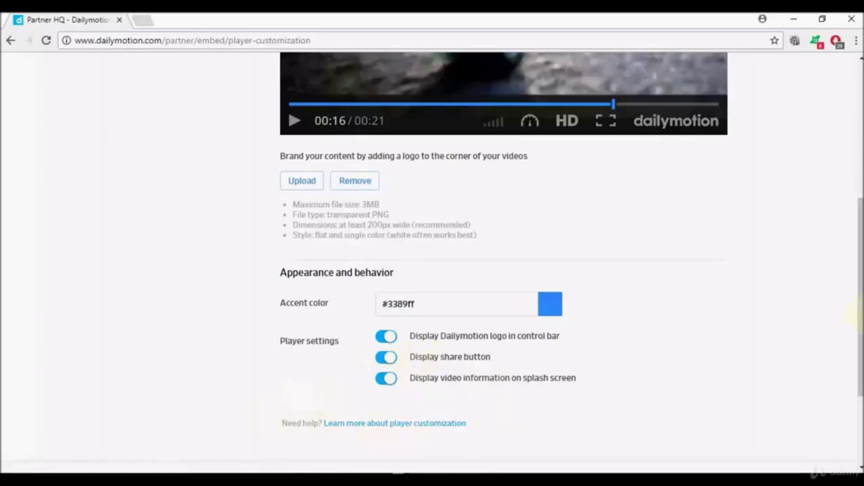
pyautogui.moveTo(857, 314); pyautogui.dragTo(858, 212)
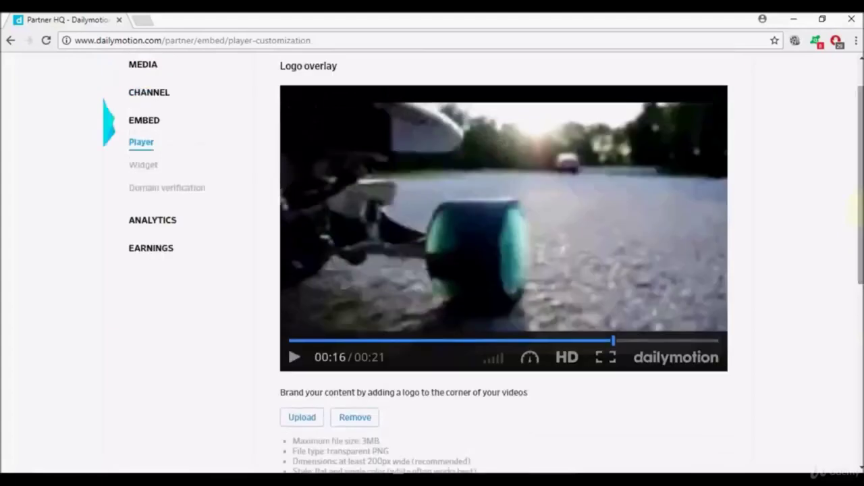
pyautogui.moveTo(857, 213); pyautogui.dragTo(857, 273)
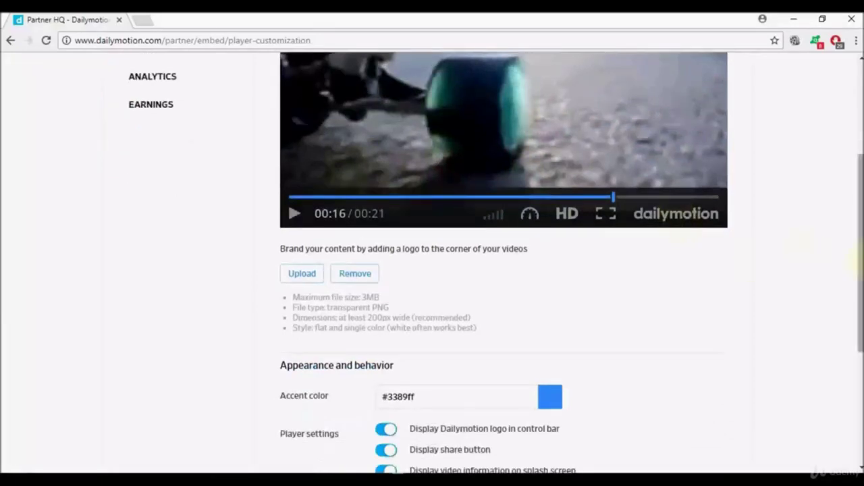
pyautogui.scroll(-1, 572, 253)
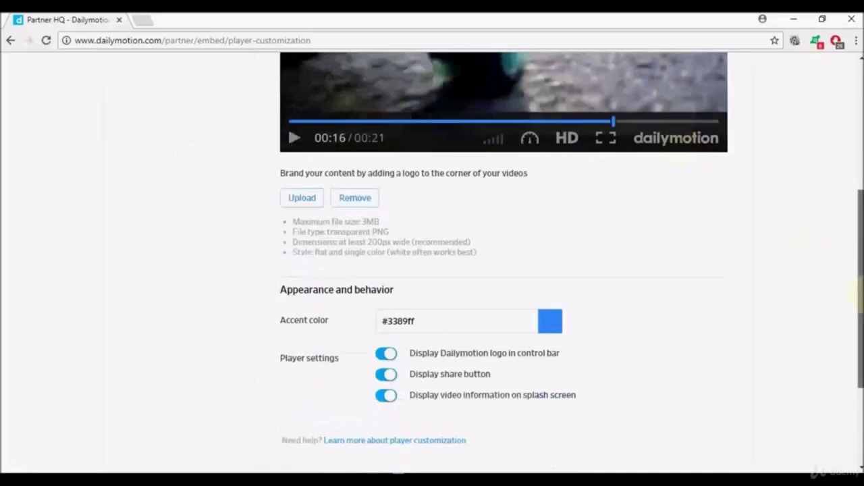
pyautogui.scroll(4, 432, 263)
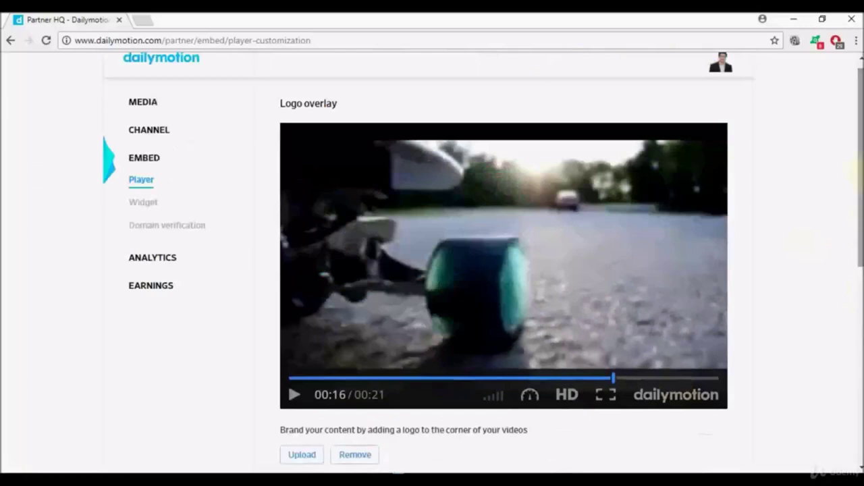
# - Go to the embed widget section and start creating a new widget
pyautogui.click(153, 203)
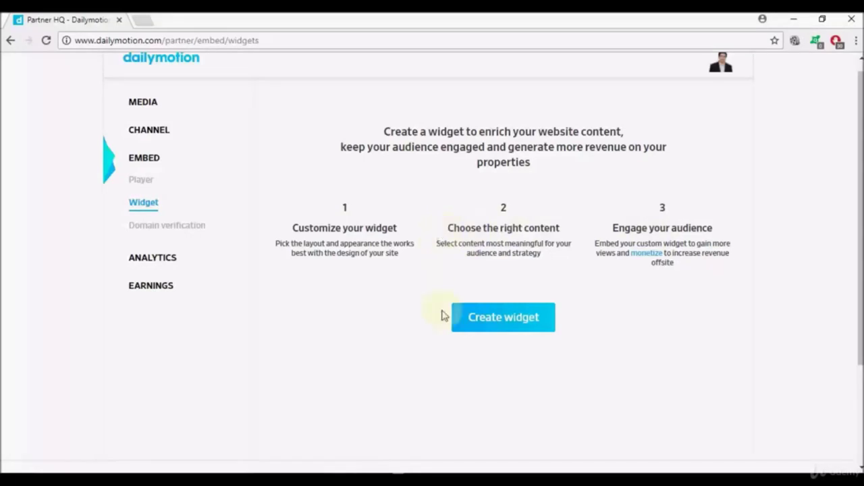
pyautogui.click(474, 326)
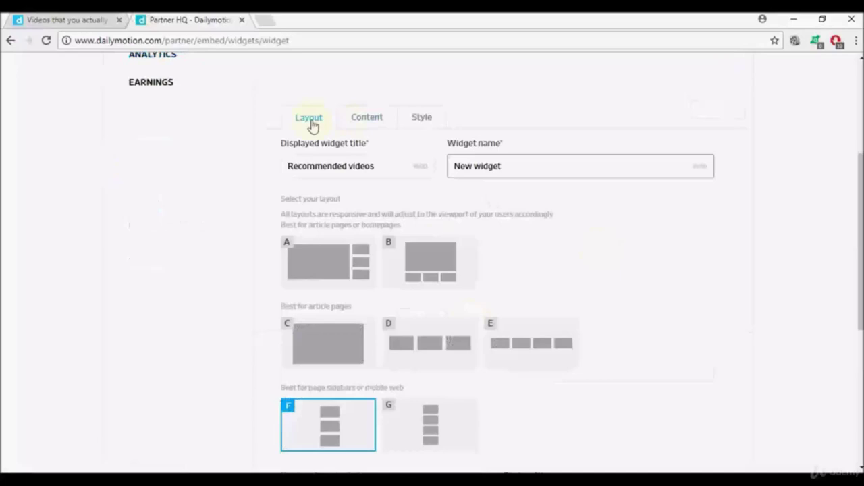
# - Try layouts A, B and C for the new widget and check its displayed title and name fields
pyautogui.click(326, 250)
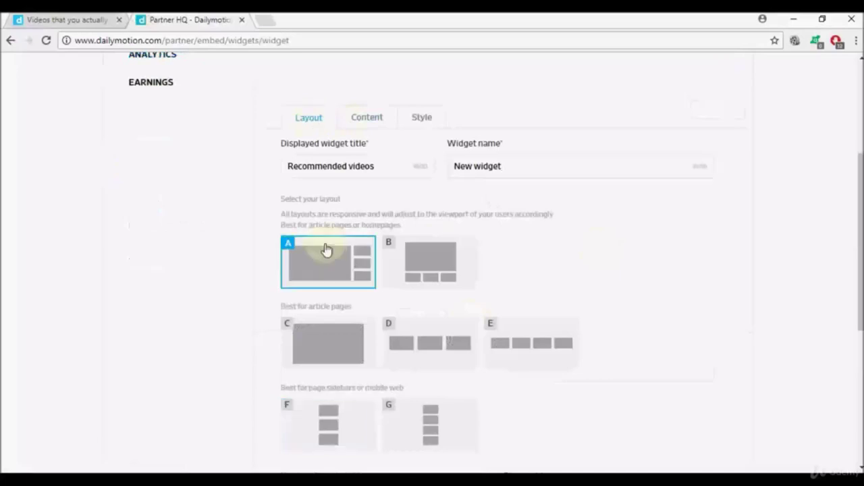
pyautogui.click(405, 262)
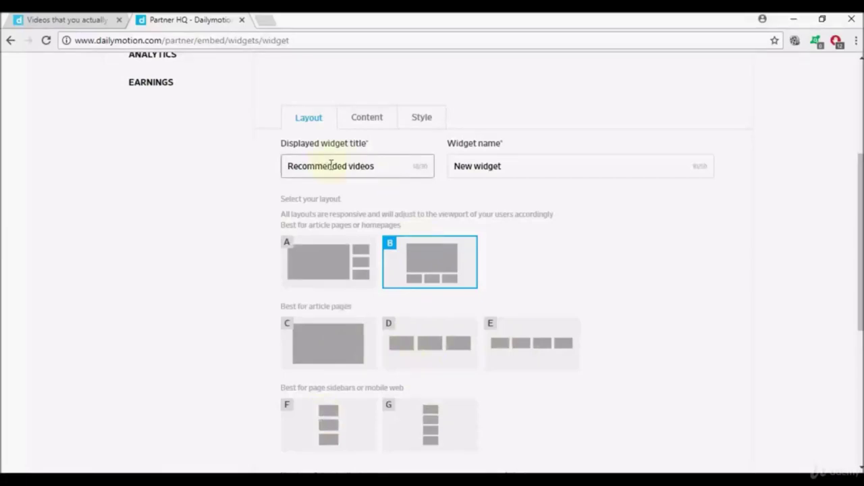
pyautogui.click(378, 166)
pyautogui.click(519, 166)
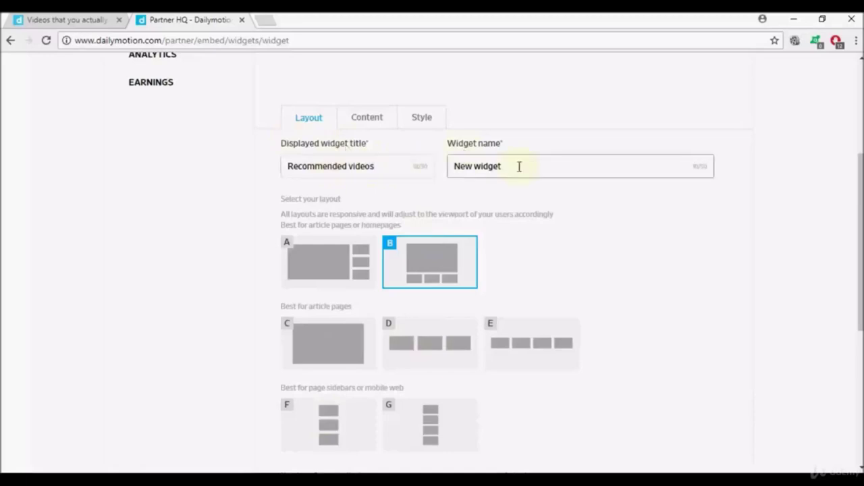
pyautogui.scroll(-1, 859, 244)
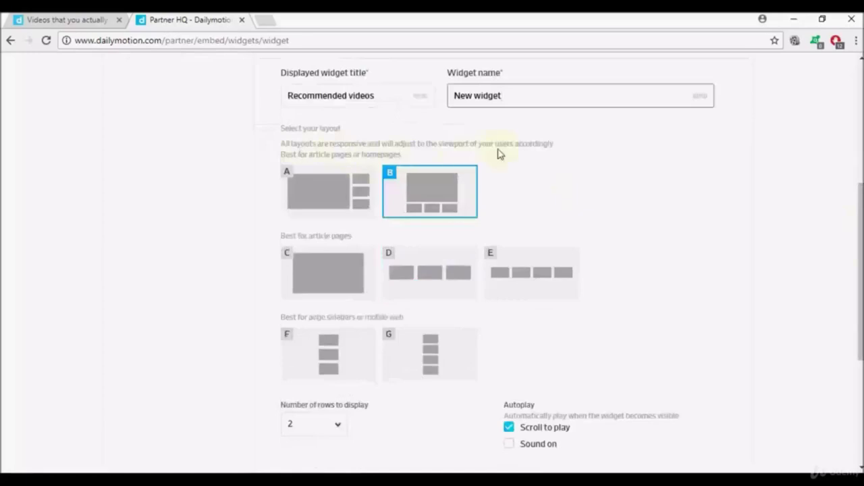
pyautogui.click(300, 194)
pyautogui.click(416, 193)
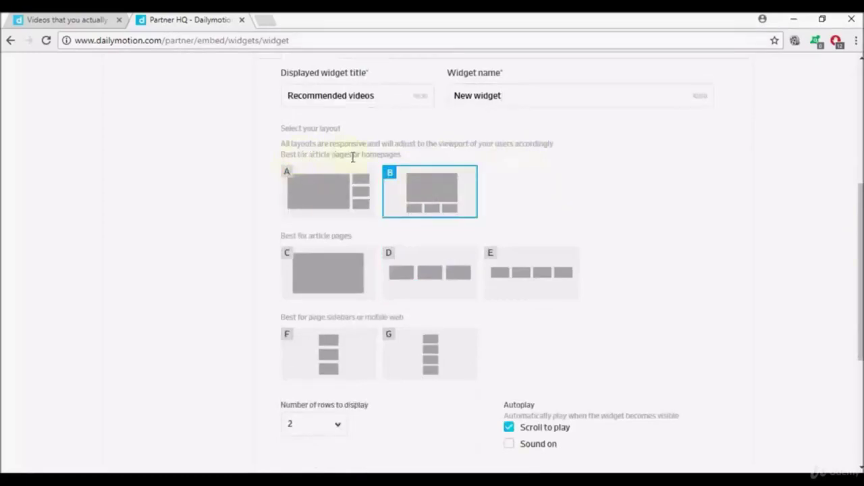
pyautogui.click(335, 274)
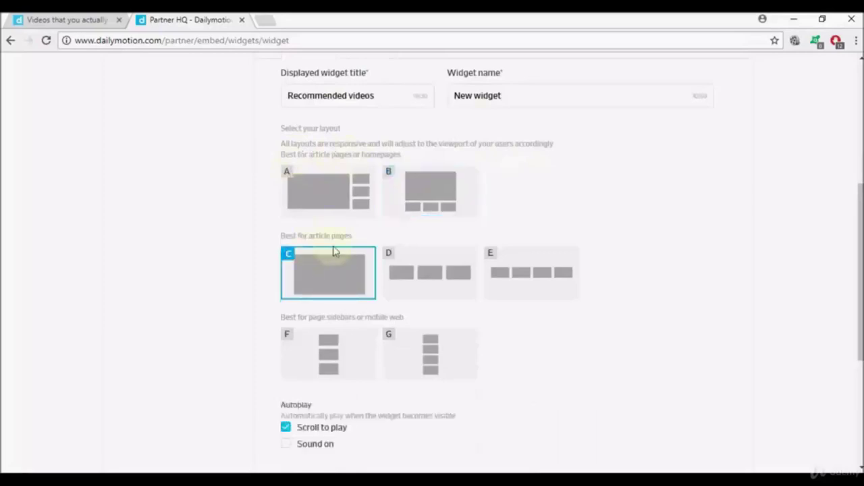
# - Choose layout F for page sidebars or mobile web and set the number of rows to display to 1
pyautogui.click(337, 351)
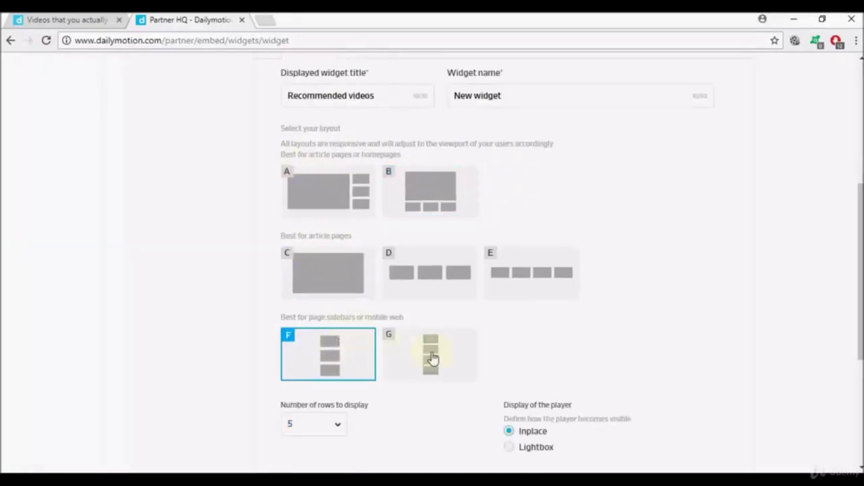
pyautogui.scroll(-2, 852, 276)
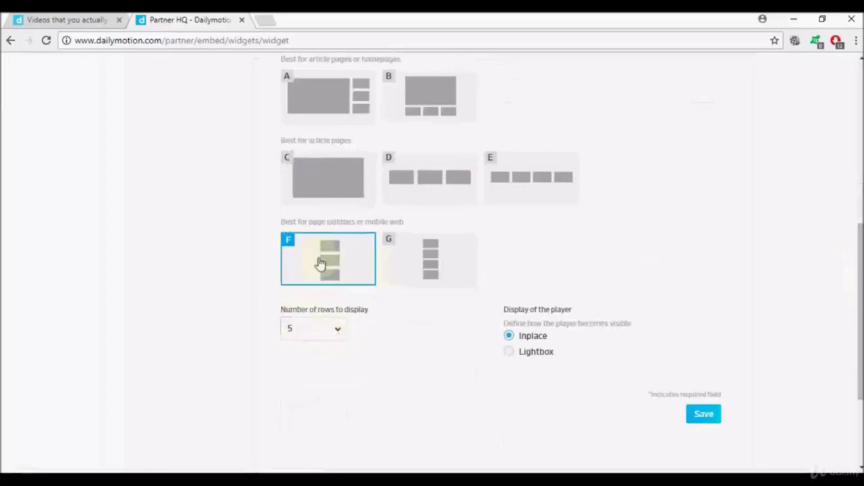
pyautogui.click(338, 329)
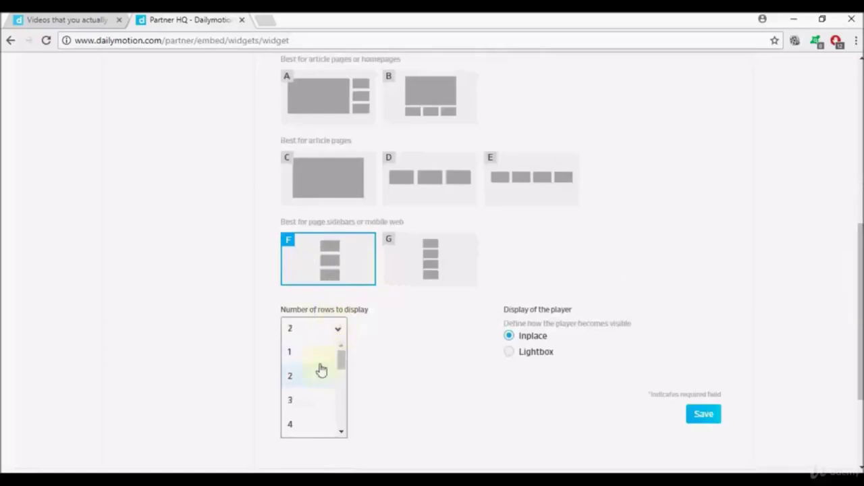
pyautogui.click(386, 351)
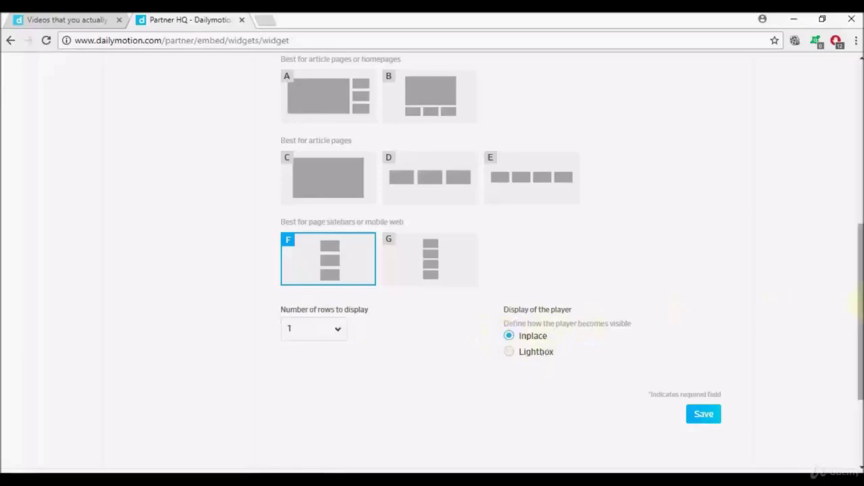
# - Set the widget's content source to Selected playlist, search the playlists for "testing" and clear the search
pyautogui.scroll(2, 856, 263)
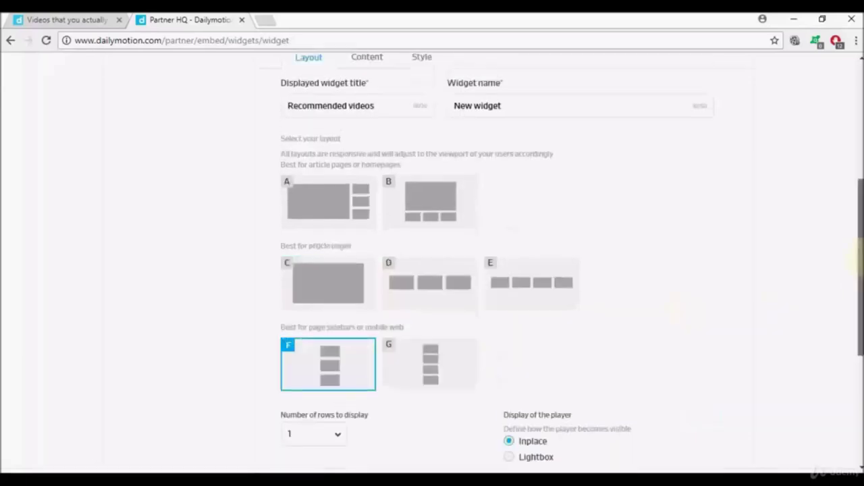
pyautogui.scroll(3, 856, 263)
pyautogui.scroll(-1, 855, 263)
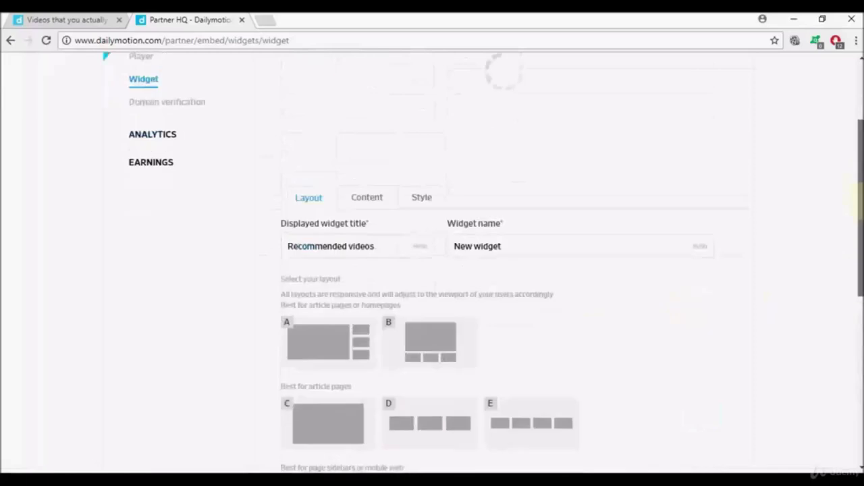
pyautogui.click(367, 179)
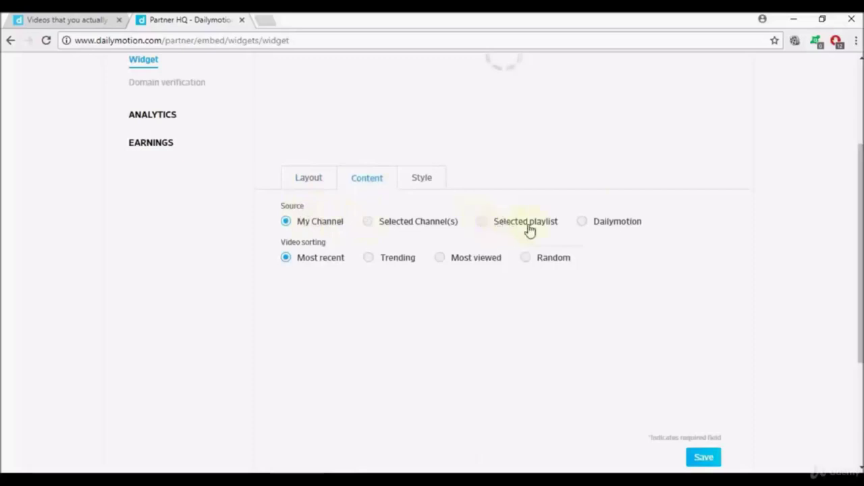
pyautogui.click(480, 223)
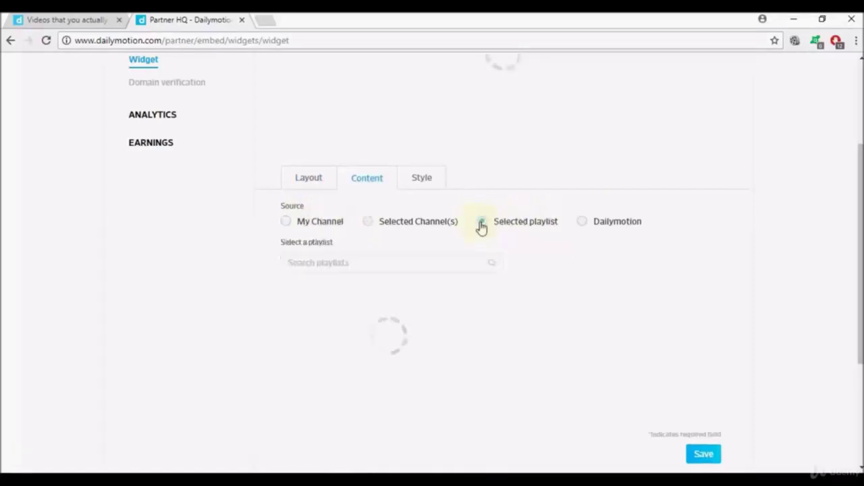
pyautogui.click(363, 262)
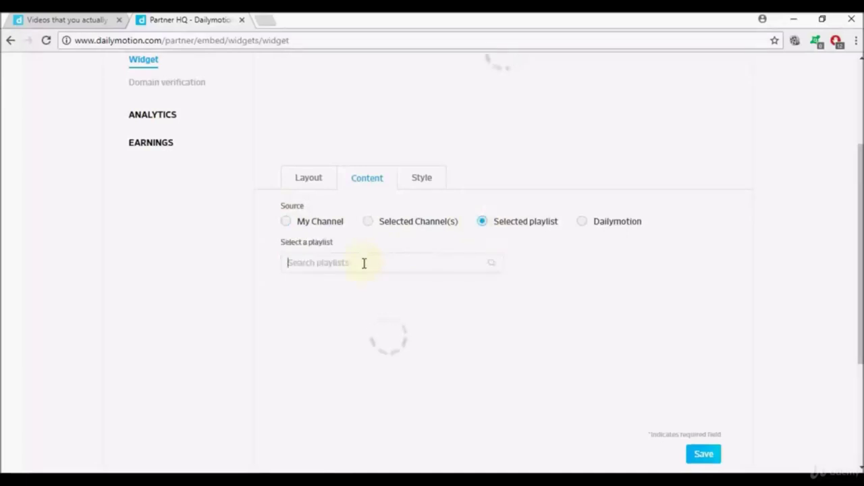
pyautogui.write('testing')
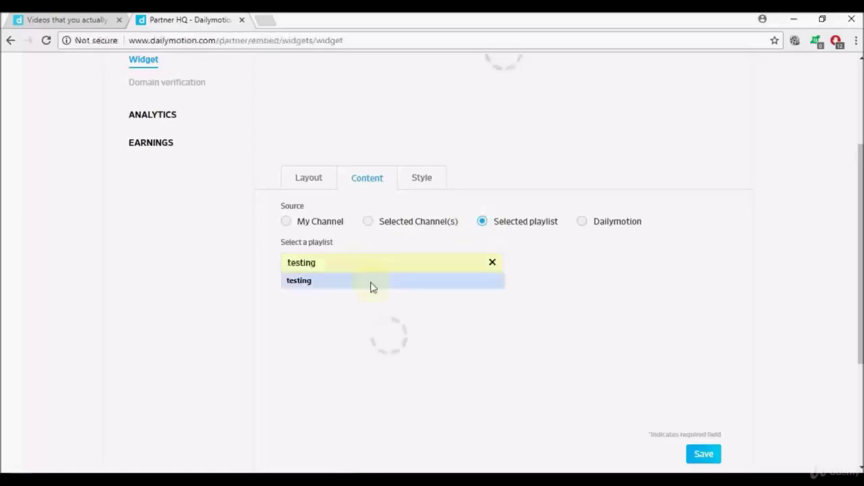
pyautogui.click(372, 286)
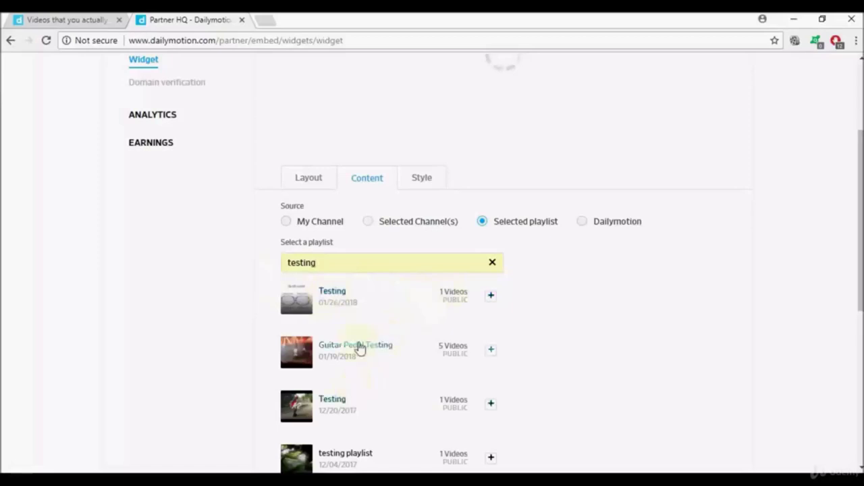
pyautogui.click(492, 265)
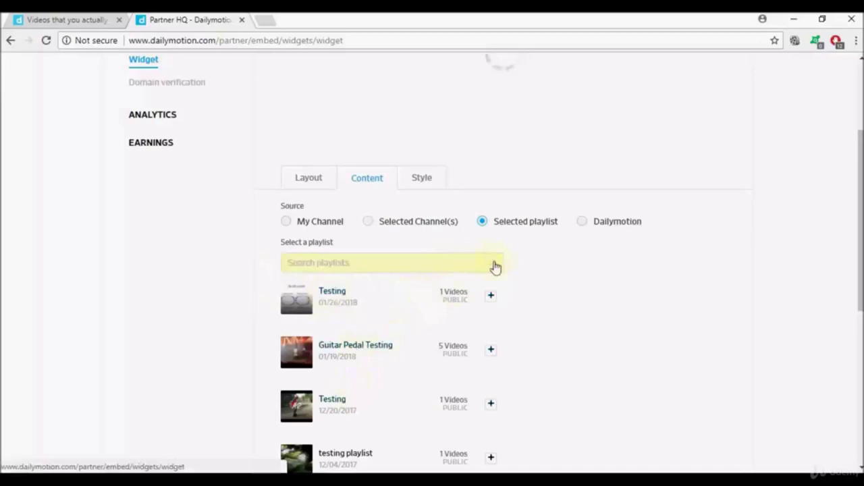
# - Set the widget's content source to Dailymotion and add the Animals category
pyautogui.click(581, 223)
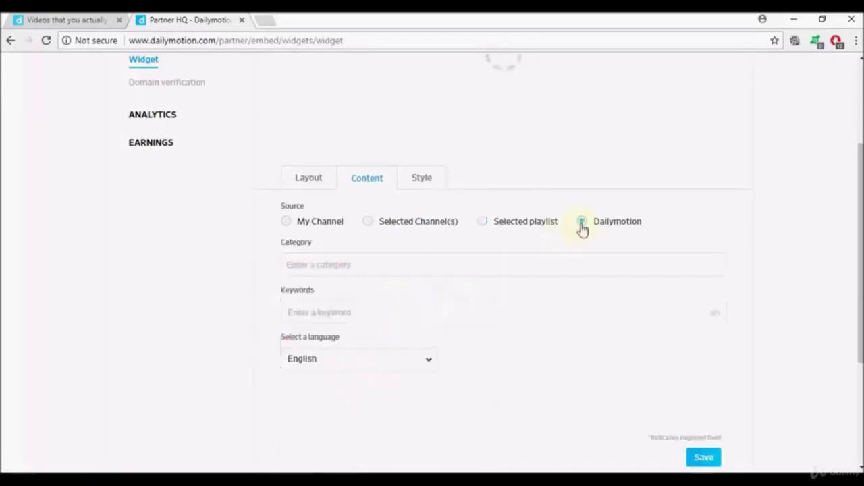
pyautogui.click(379, 268)
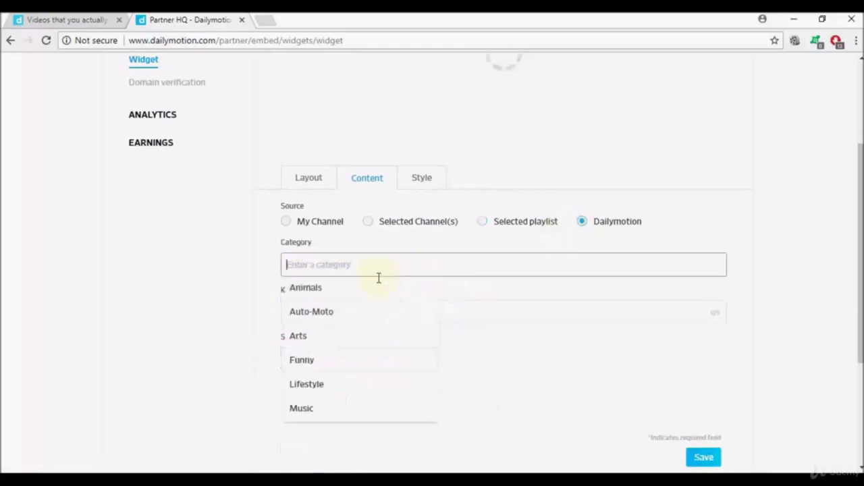
pyautogui.click(305, 289)
pyautogui.click(303, 310)
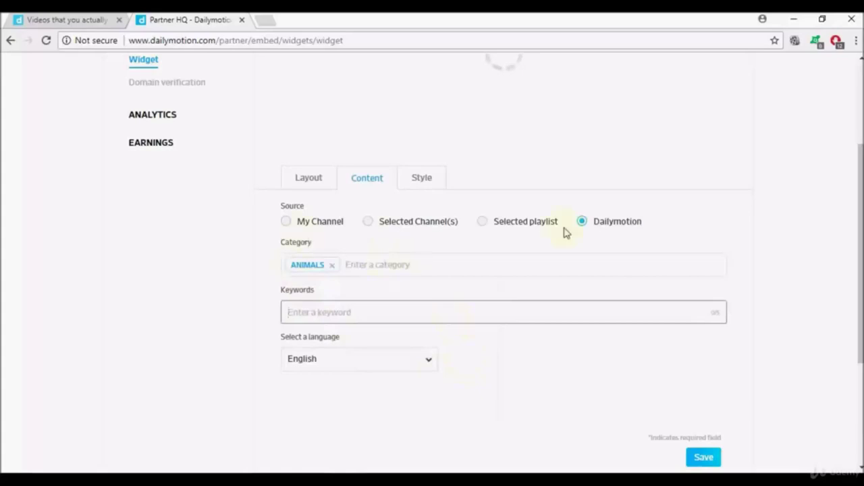
# - Set the widget's content source to My Channel and open the widget's style settings
pyautogui.click(286, 226)
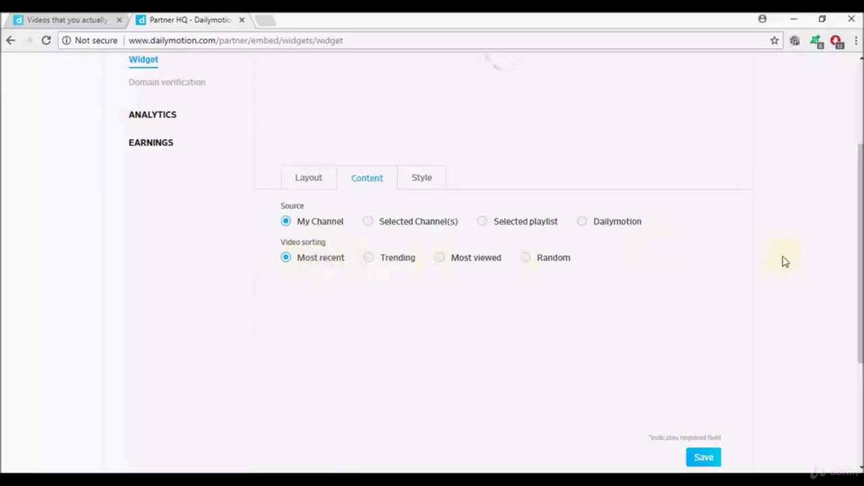
pyautogui.scroll(-1, 858, 267)
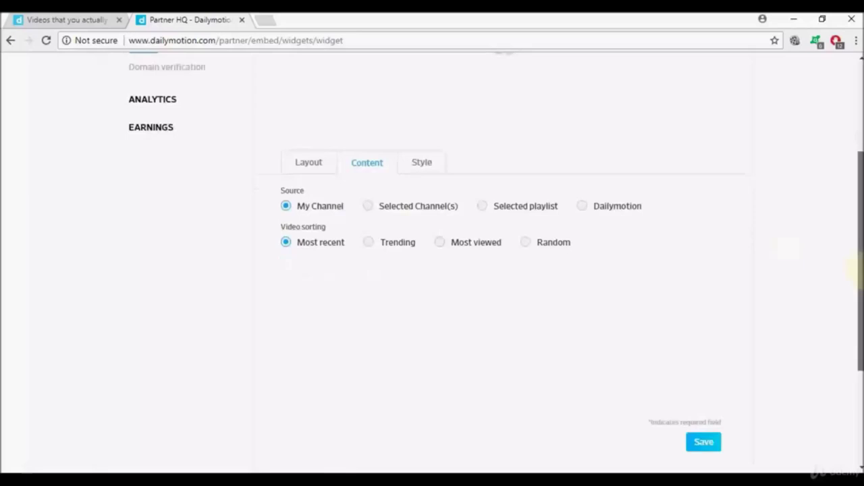
pyautogui.scroll(-1, 861, 270)
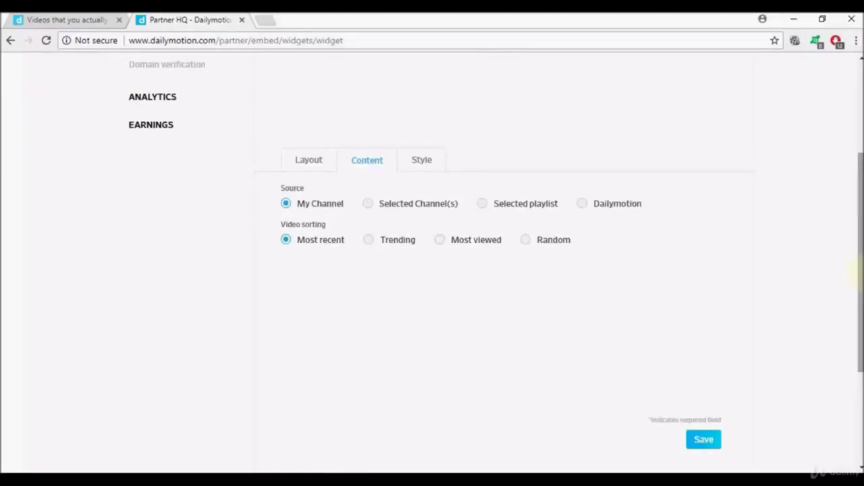
pyautogui.click(420, 166)
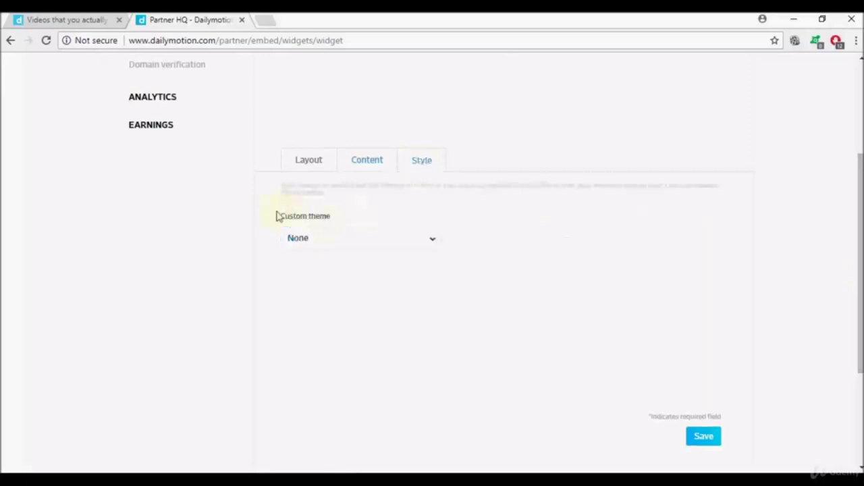
# - Check the custom theme options in the widget's style settings and return to its layout settings
pyautogui.click(434, 242)
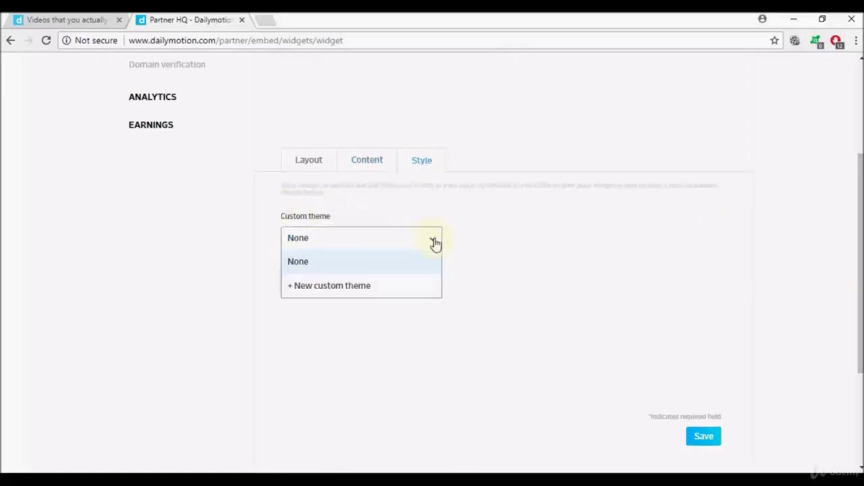
pyautogui.click(469, 226)
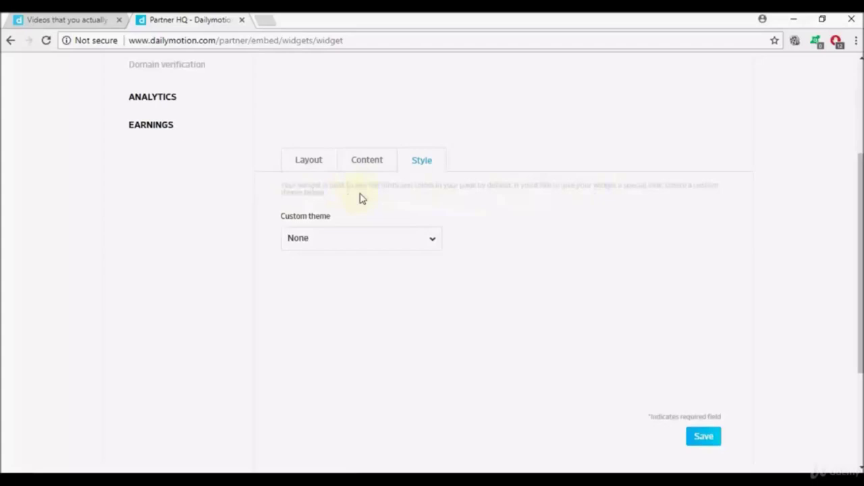
pyautogui.moveTo(860, 250); pyautogui.dragTo(860, 280)
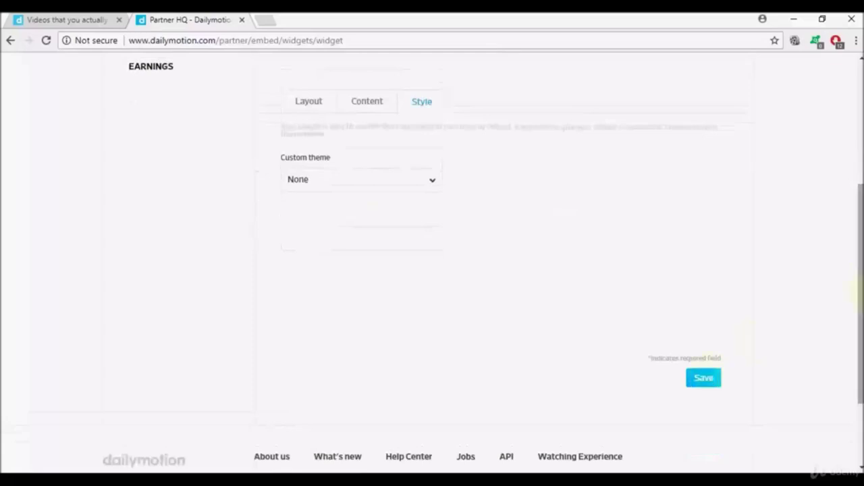
pyautogui.scroll(3, 432, 270)
pyautogui.scroll(-1, 432, 270)
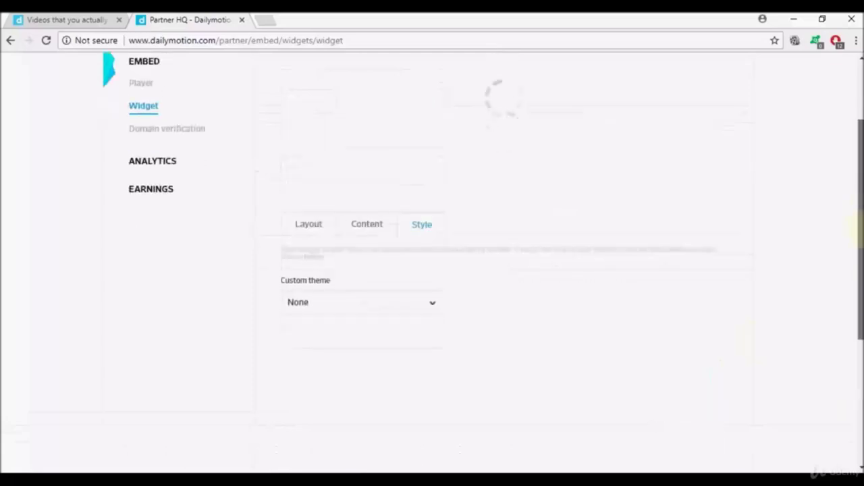
pyautogui.click(326, 228)
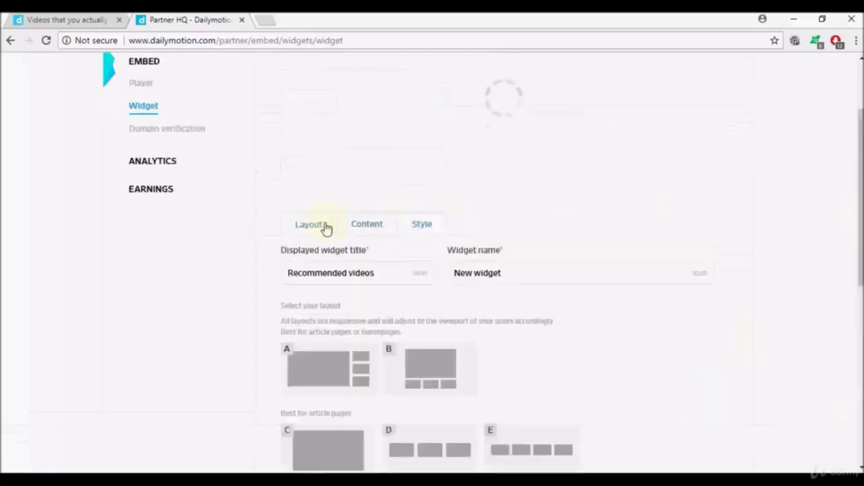
pyautogui.moveTo(860, 229)
pyautogui.mouseDown()
pyautogui.moveTo(861, 342)
pyautogui.moveTo(858, 223)
pyautogui.mouseUp()
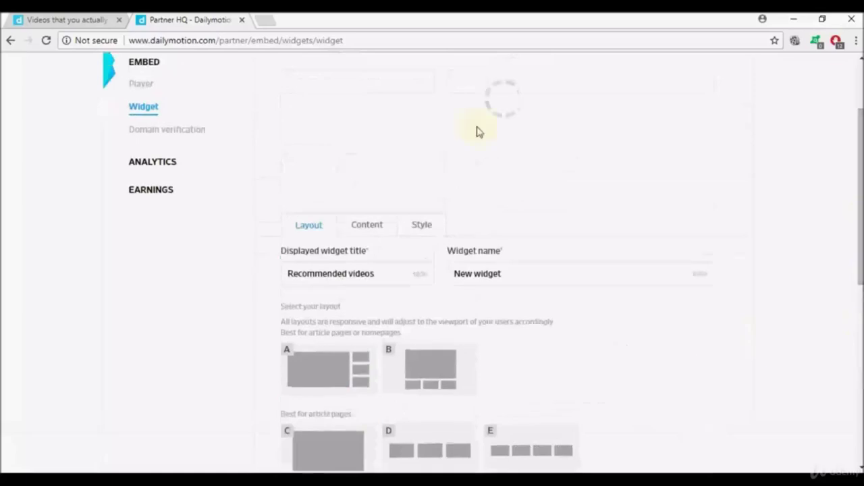
# - Go back to the widget list and open the existing New widget for editing
pyautogui.click(156, 110)
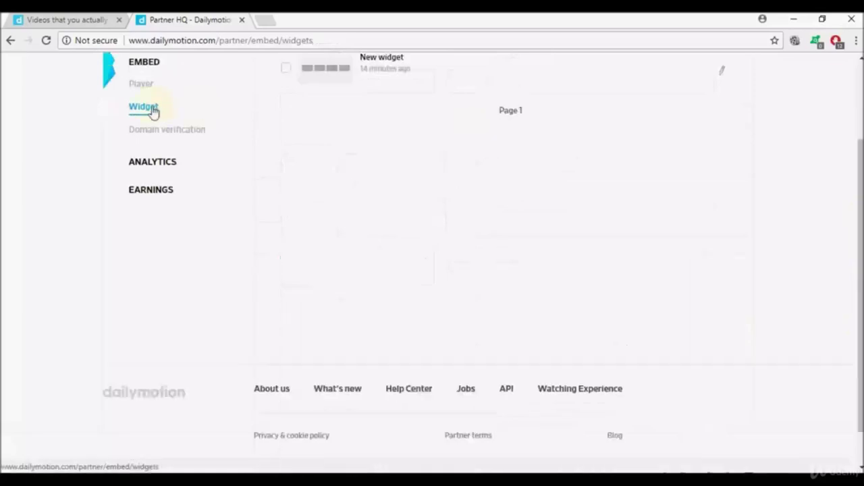
pyautogui.scroll(2, 758, 207)
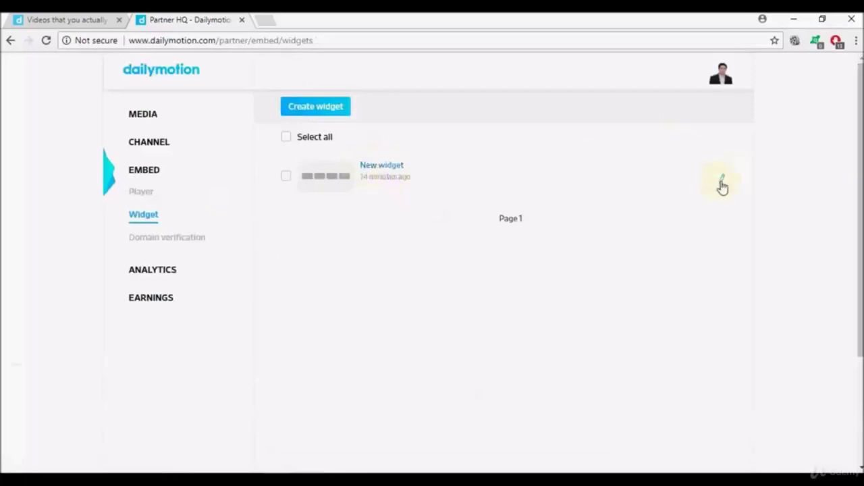
pyautogui.click(722, 182)
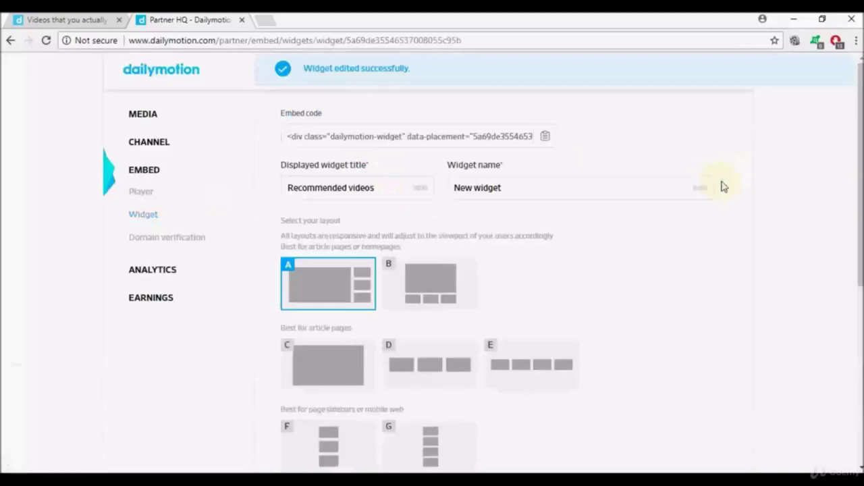
pyautogui.moveTo(861, 203); pyautogui.dragTo(861, 251)
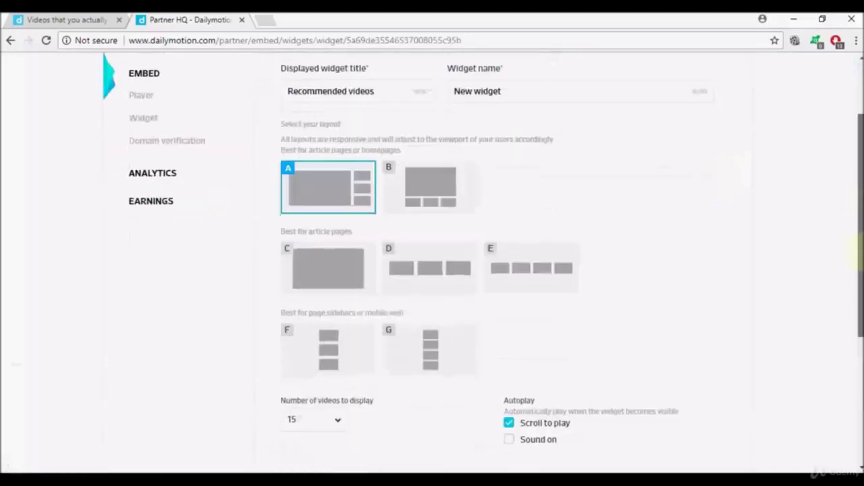
pyautogui.scroll(3, 472, 270)
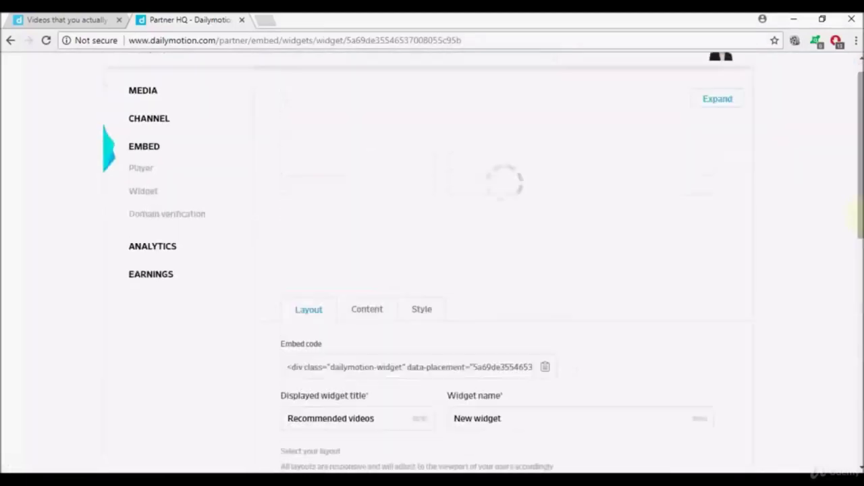
pyautogui.moveTo(858, 216); pyautogui.dragTo(859, 300)
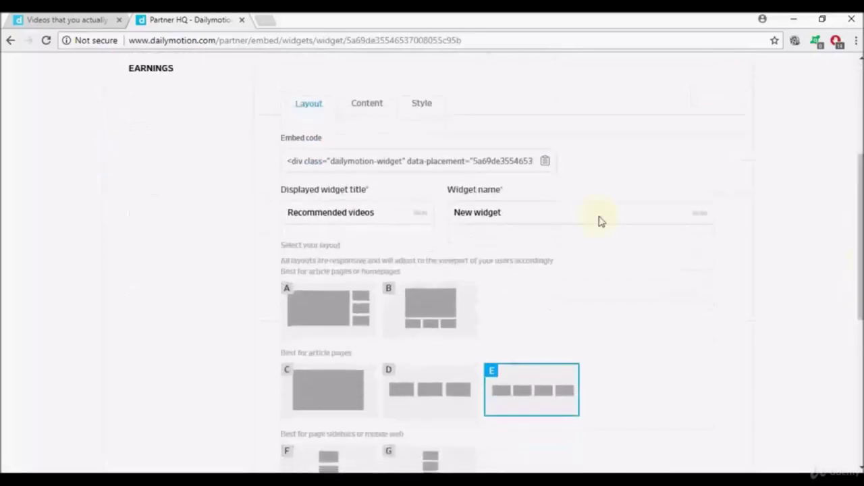
# - Select the widget's full embed code and copy it to the clipboard
pyautogui.click(284, 162)
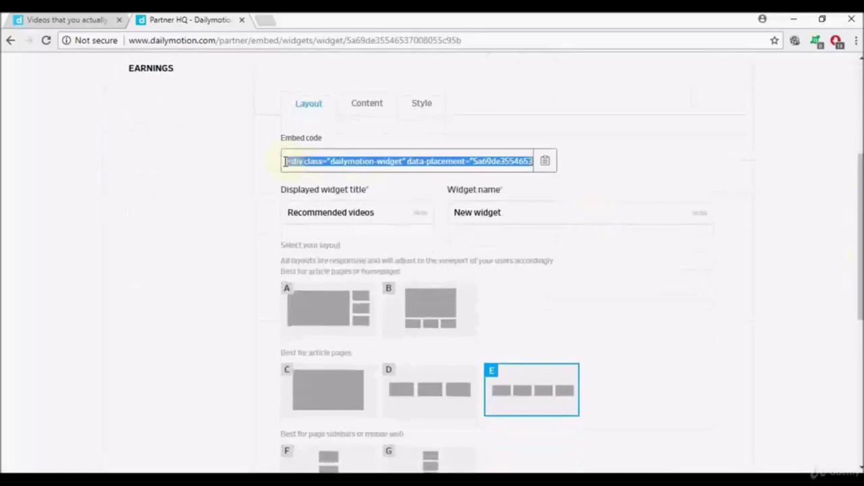
pyautogui.click(544, 165)
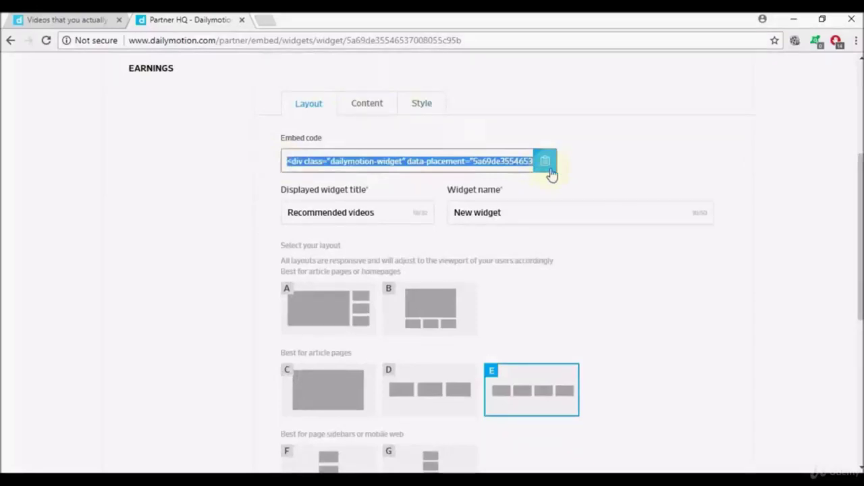
pyautogui.scroll(1, 857, 196)
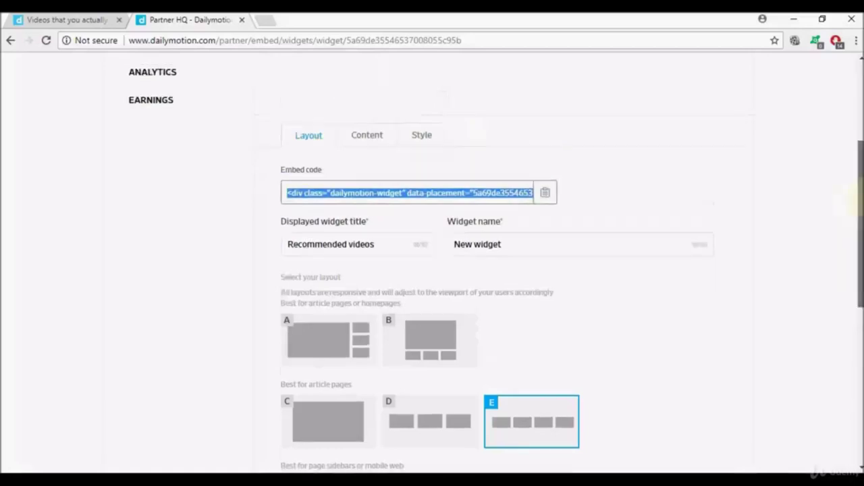
pyautogui.scroll(-1, 496, 270)
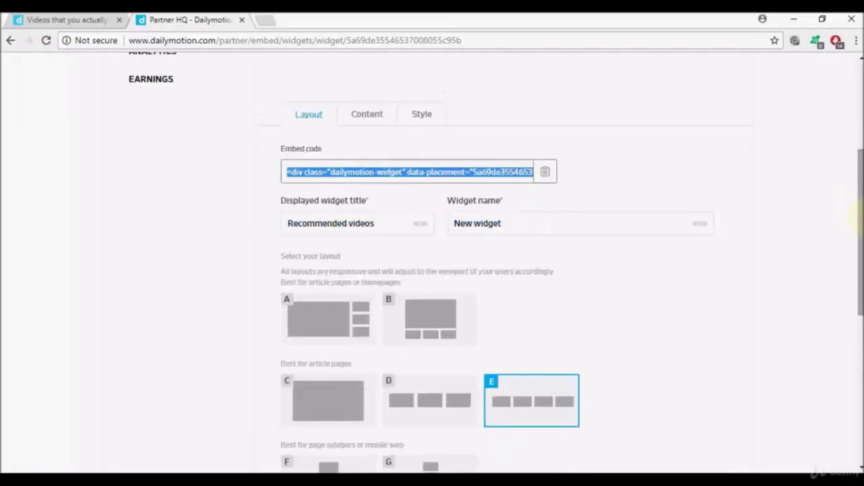
pyautogui.scroll(-1, 496, 270)
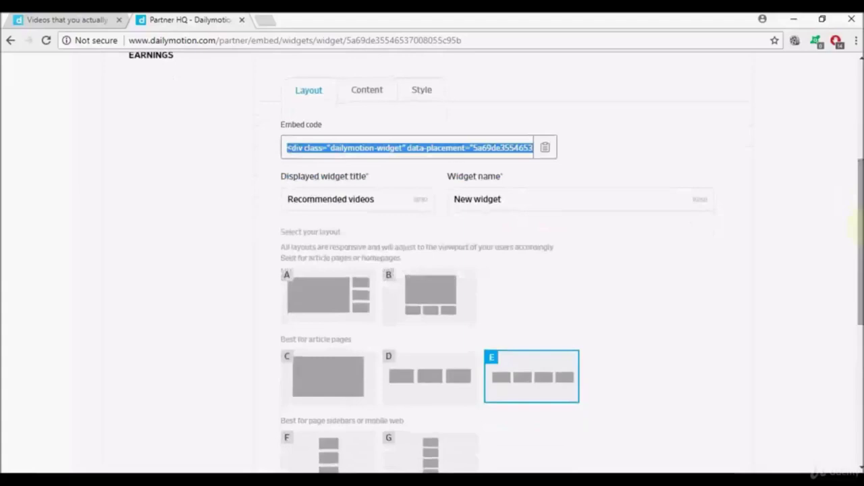
pyautogui.scroll(-1, 496, 262)
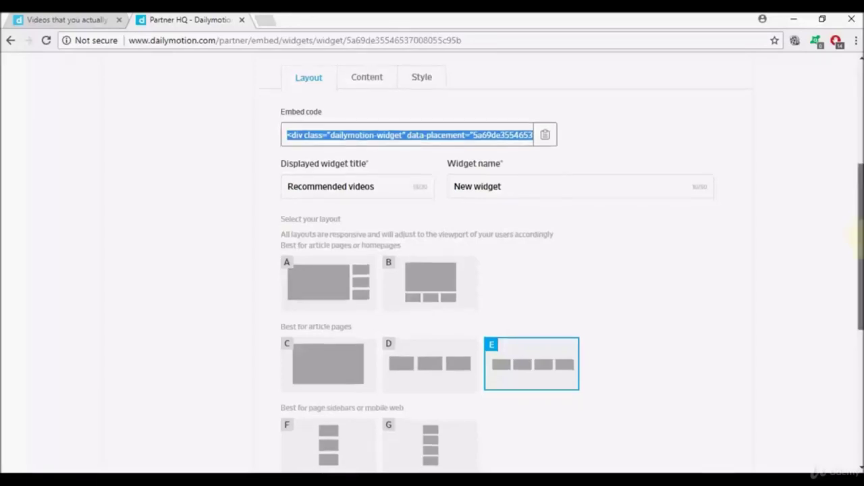
pyautogui.scroll(-2, 432, 270)
pyautogui.scroll(4, 432, 270)
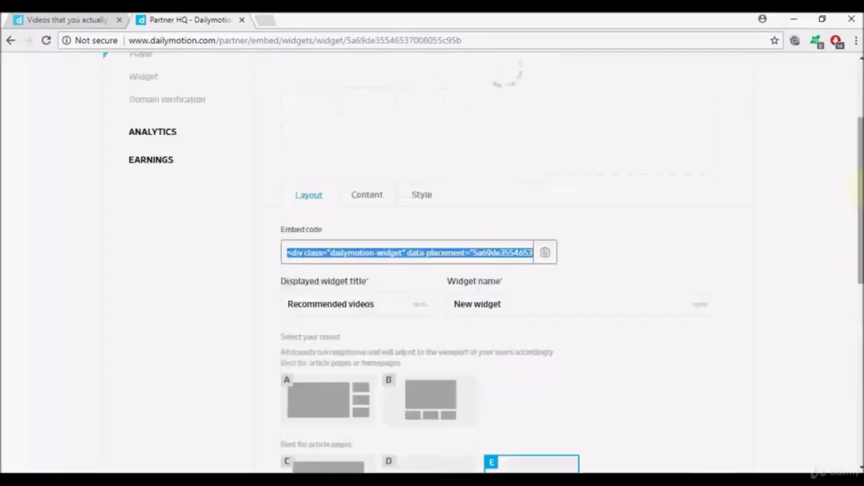
pyautogui.scroll(-1, 432, 270)
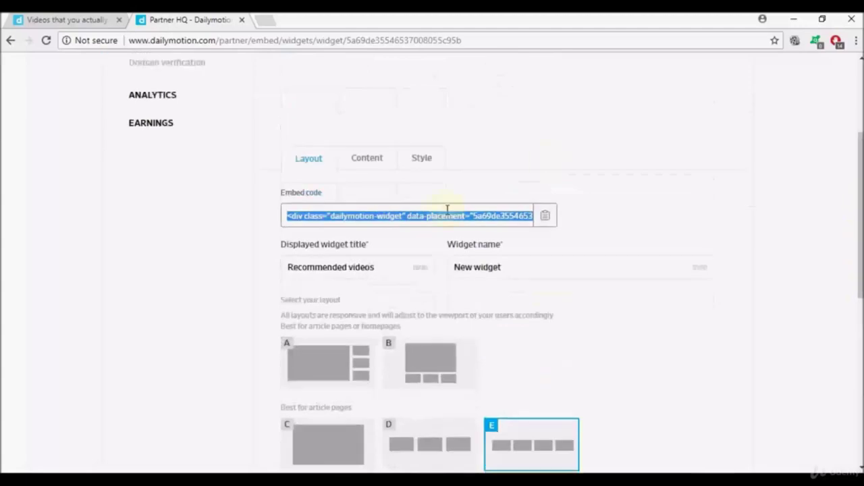
# - Return to the widget list and select New widget
pyautogui.scroll(2, 860, 216)
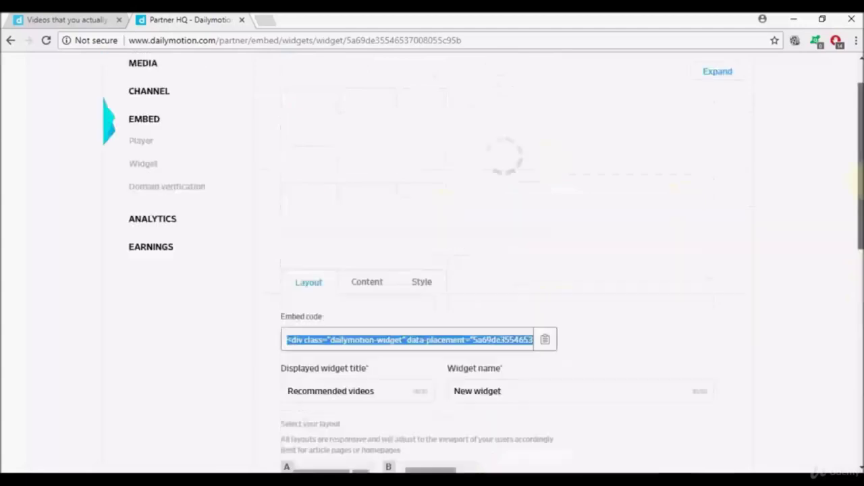
pyautogui.click(155, 166)
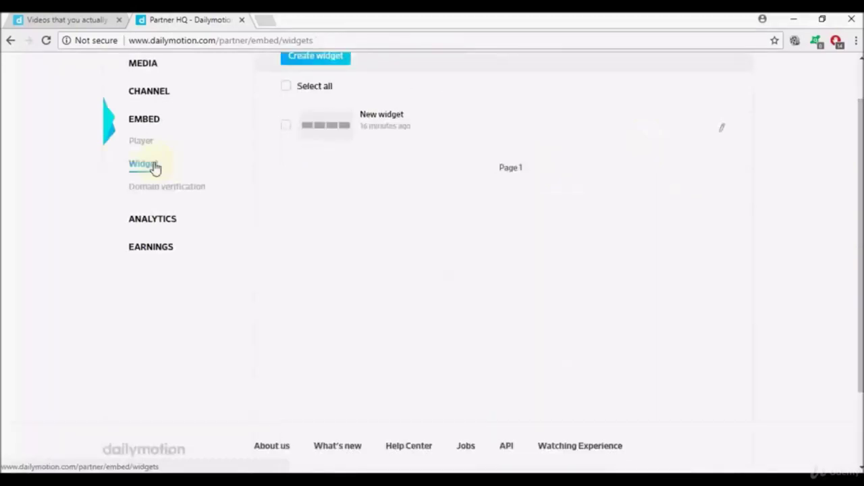
pyautogui.scroll(1, 861, 210)
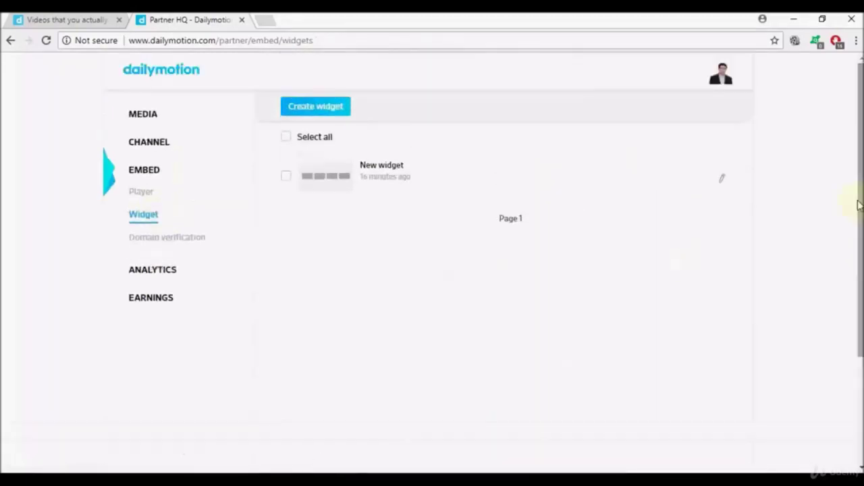
pyautogui.click(286, 178)
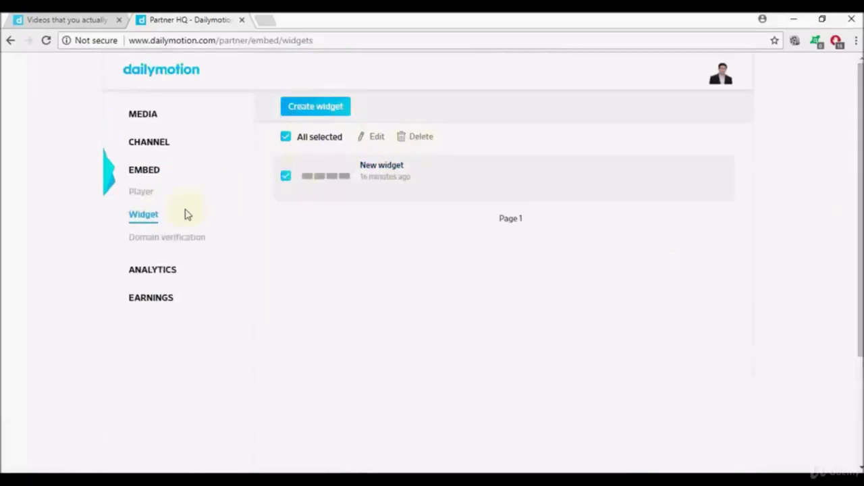
# - Open the domain verification settings and place the cursor in the site entry field
pyautogui.click(167, 238)
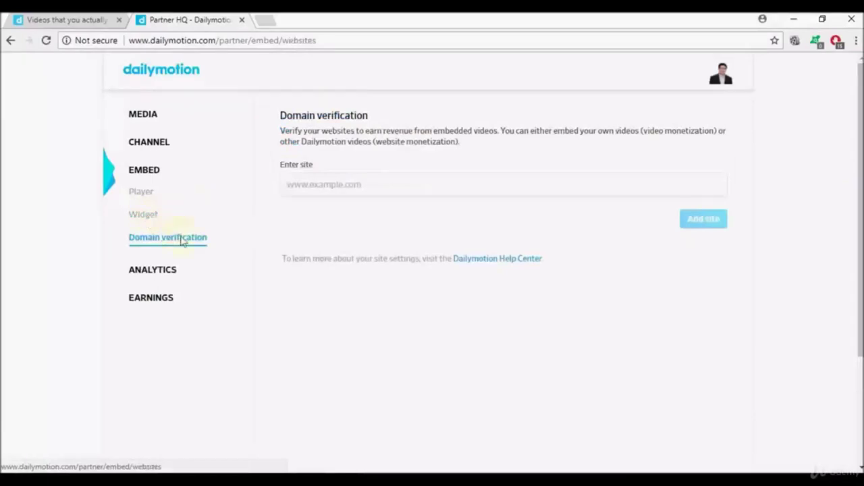
pyautogui.click(315, 187)
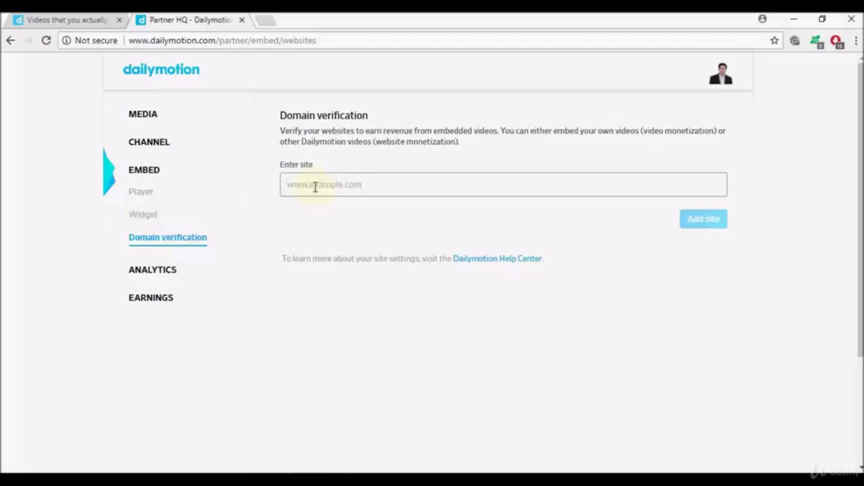
pyautogui.click(315, 187)
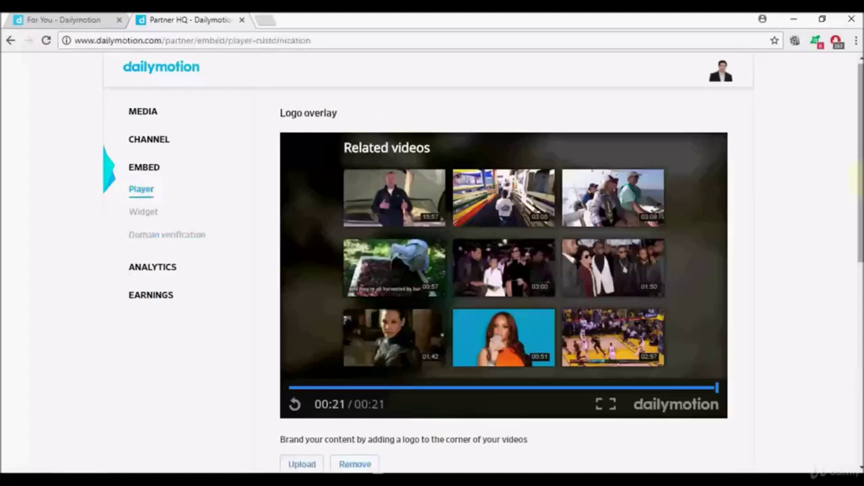
# - Review the logo overlay preview and the logo file requirements in the embedded player customization
pyautogui.scroll(-1, 432, 263)
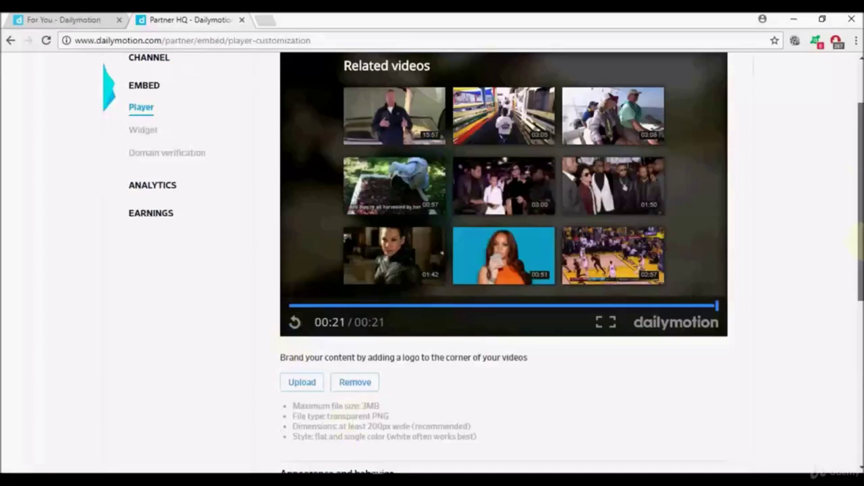
pyautogui.scroll(1, 859, 244)
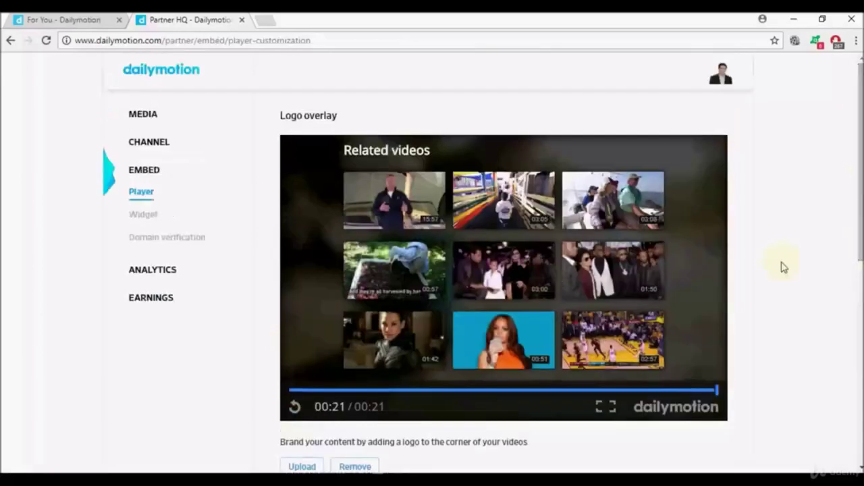
pyautogui.scroll(-2, 497, 327)
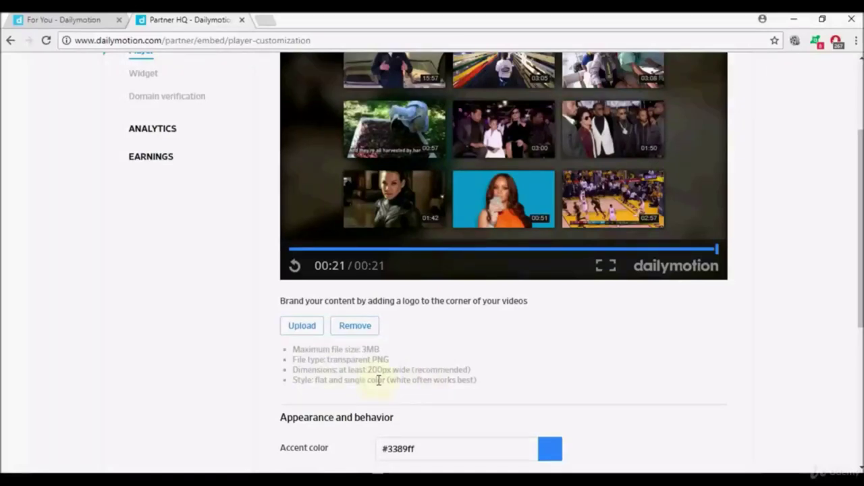
pyautogui.moveTo(856, 284); pyautogui.dragTo(856, 260)
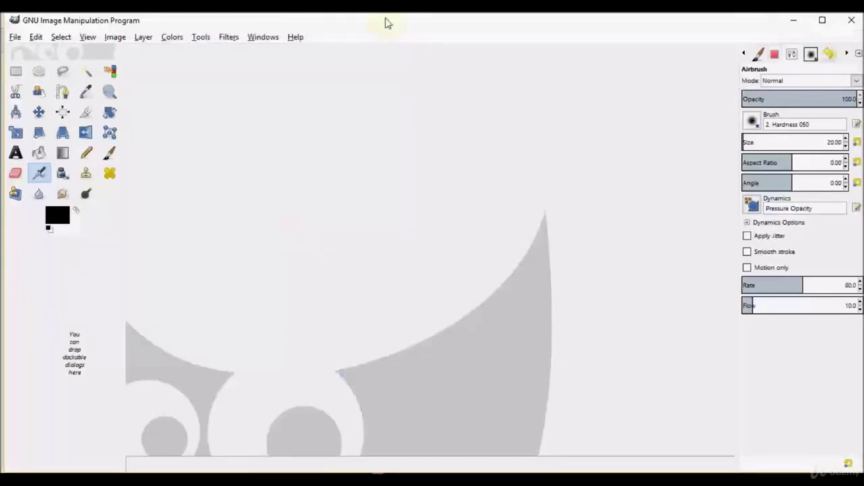
# - Open the image home-office-336378_1920A.jpg in GIMP from the recently used files
pyautogui.moveTo(385, 15); pyautogui.dragTo(384, 43)
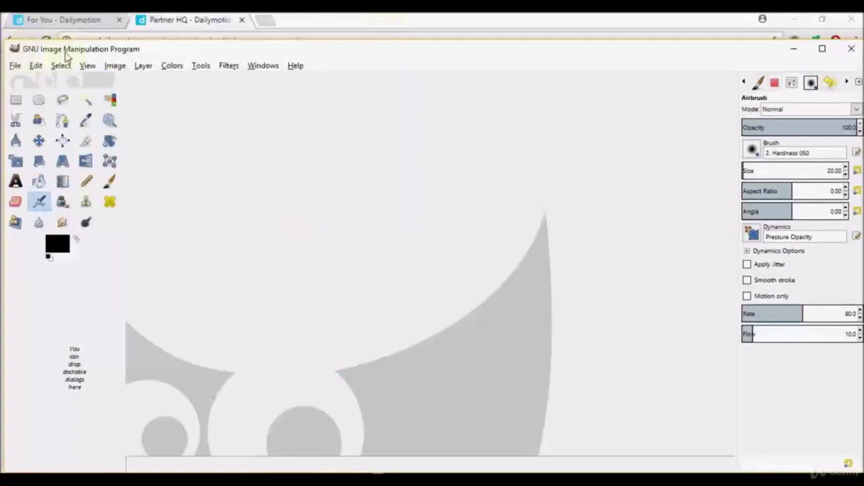
pyautogui.click(18, 66)
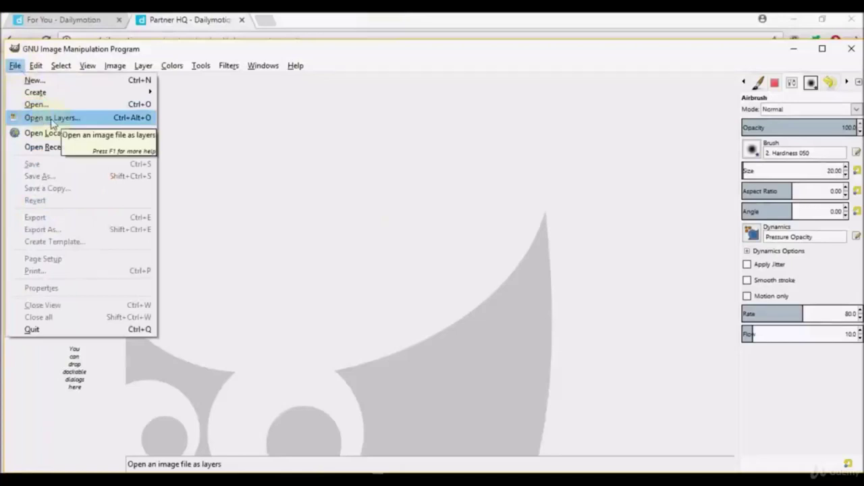
pyautogui.click(262, 270)
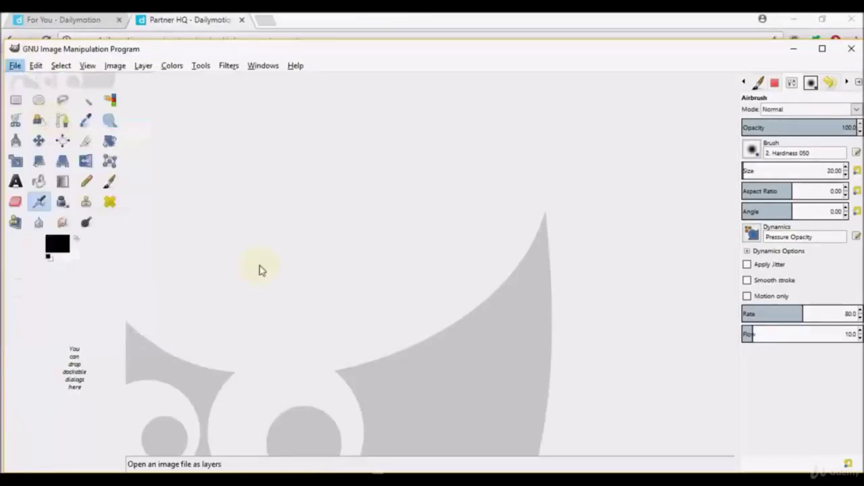
pyautogui.hotkey('ctrl', 'o')
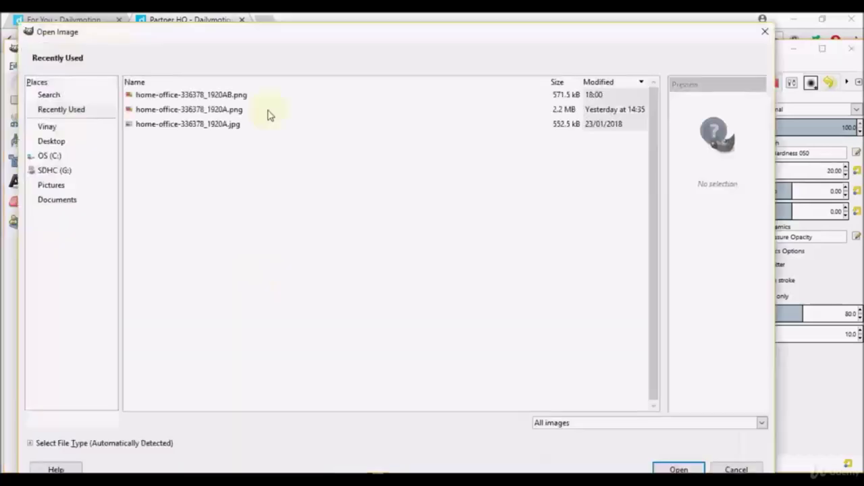
pyautogui.click(230, 129)
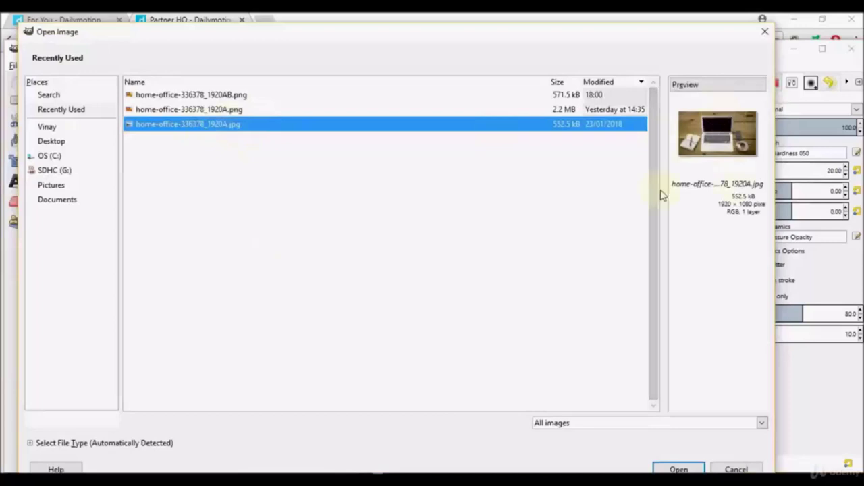
pyautogui.click(667, 467)
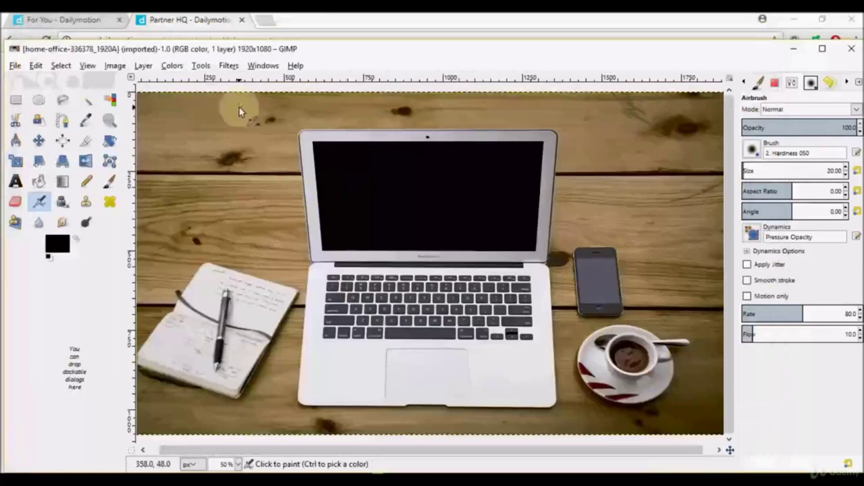
# - Inspect the Scale tool's width, height and unit options for the image, and cancel without scaling
pyautogui.click(205, 70)
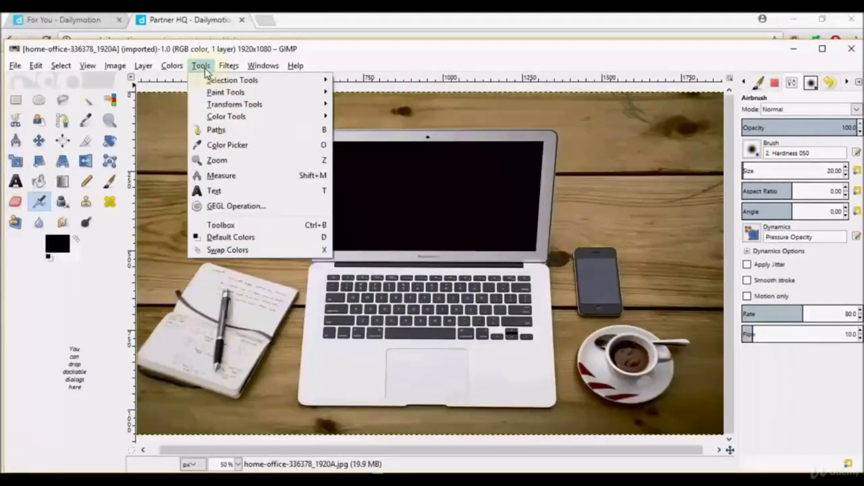
pyautogui.moveTo(214, 107)
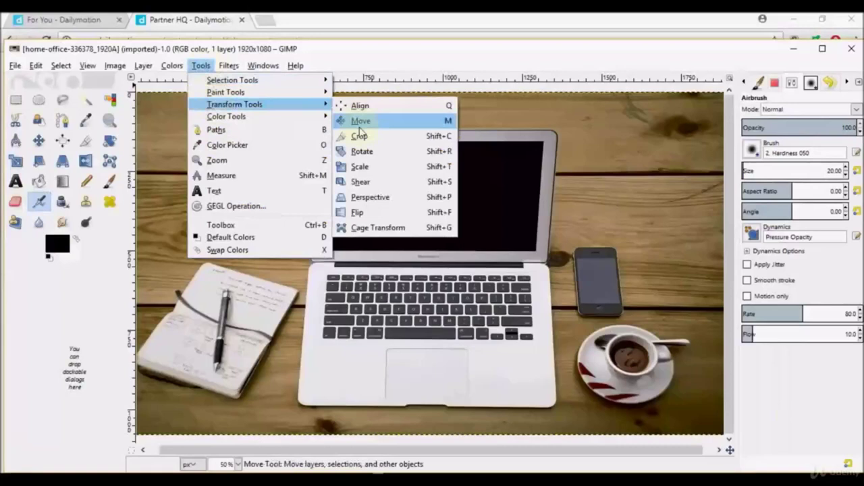
pyautogui.click(361, 167)
pyautogui.click(270, 201)
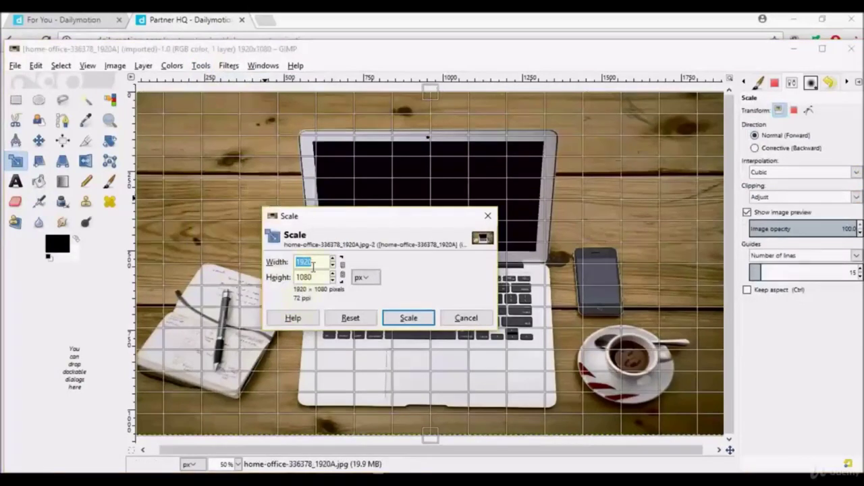
pyautogui.click(362, 278)
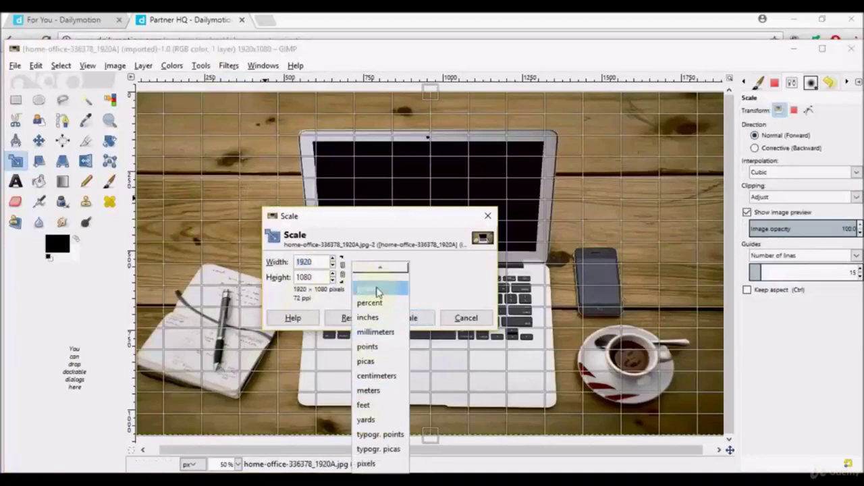
pyautogui.click(378, 292)
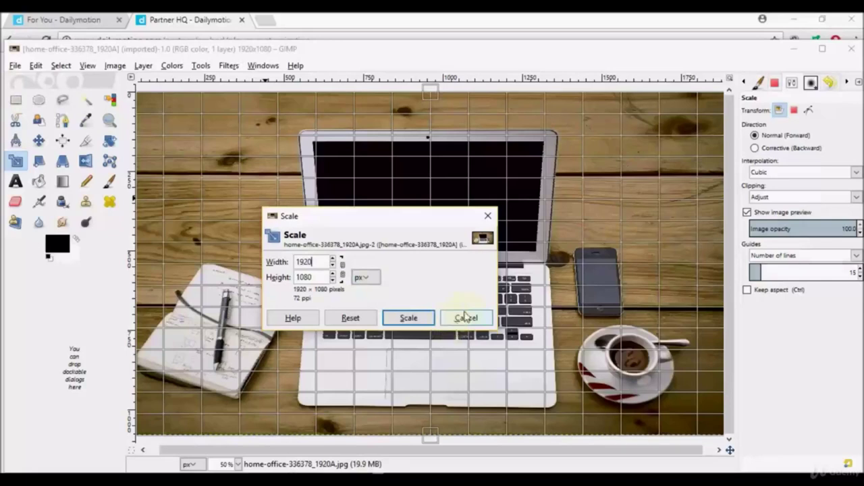
pyautogui.click(469, 321)
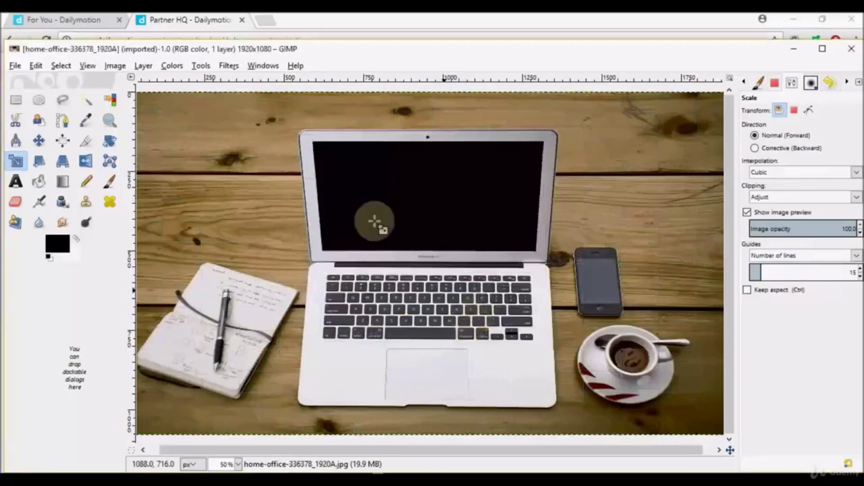
# - Add an alpha channel to the layer so the image supports transparency
pyautogui.click(143, 65)
pyautogui.moveTo(173, 201)
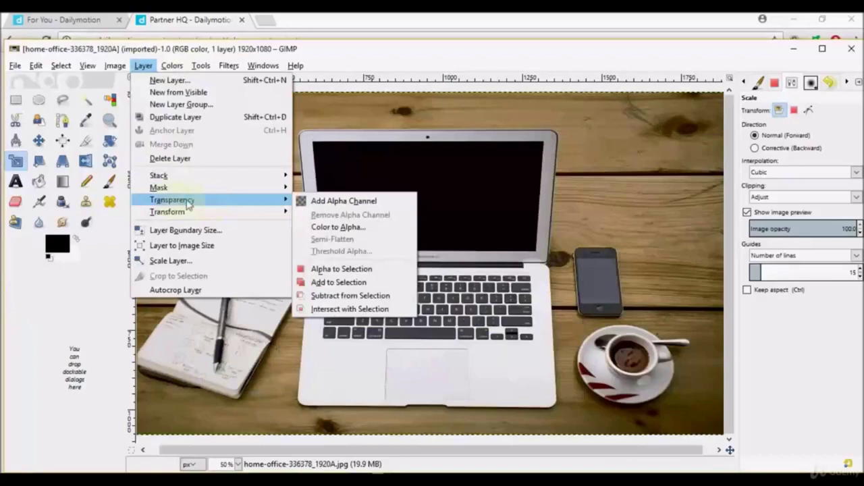
pyautogui.click(314, 200)
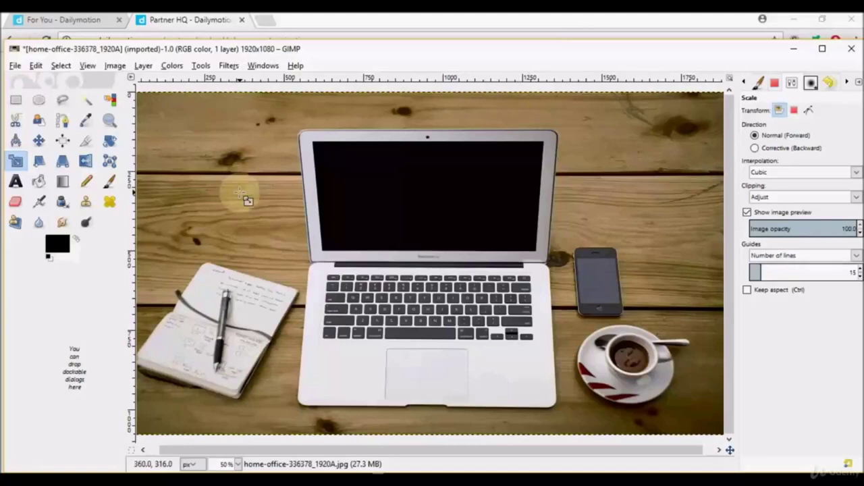
# - Set the export file name to home-office-336378_1920A.png and try to export it to the To Upload folder
pyautogui.click(15, 65)
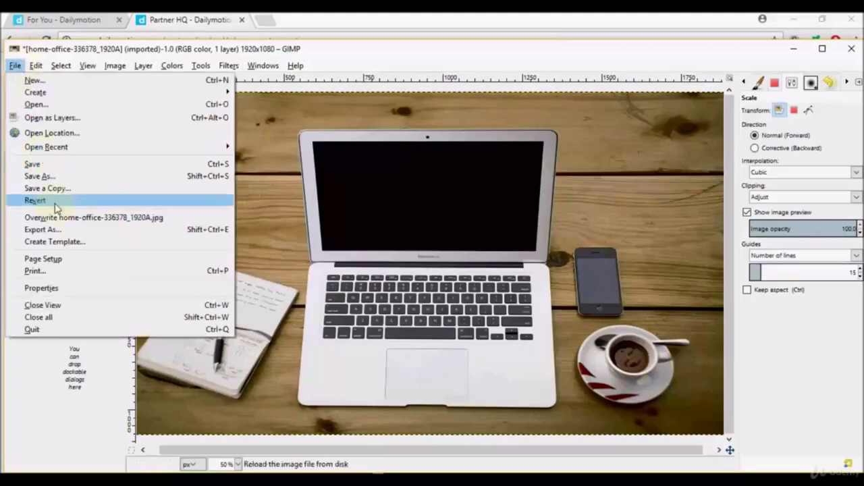
pyautogui.click(43, 232)
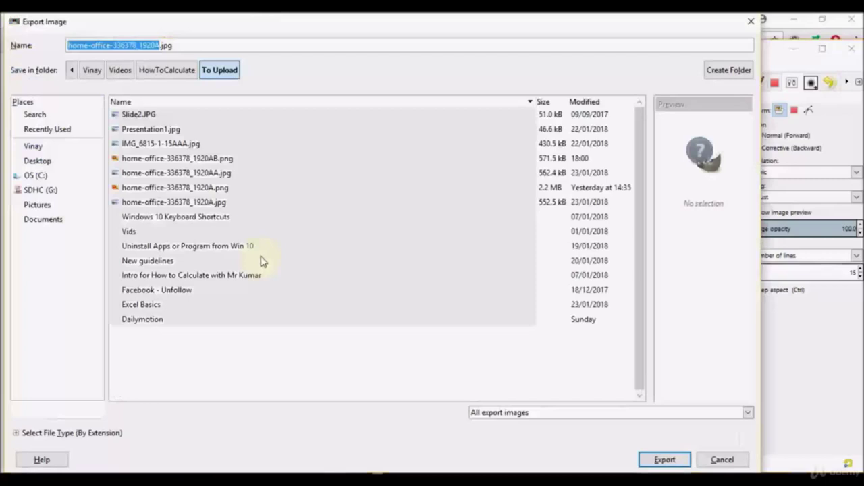
pyautogui.click(174, 45)
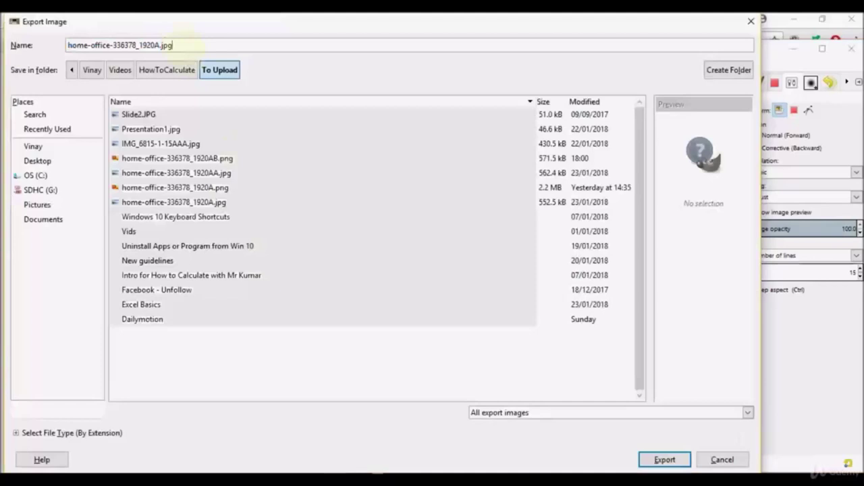
pyautogui.press('BackSpace')
pyautogui.press('BackSpace')
pyautogui.press('BackSpace')
pyautogui.write('png')
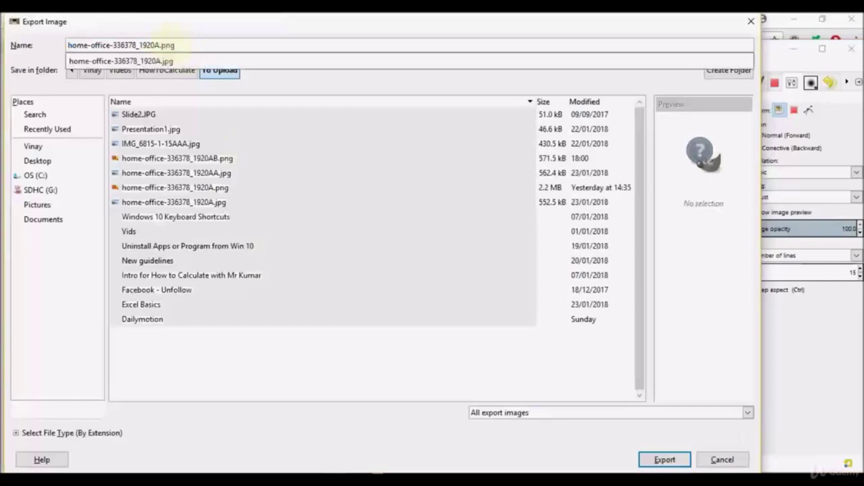
pyautogui.click(194, 46)
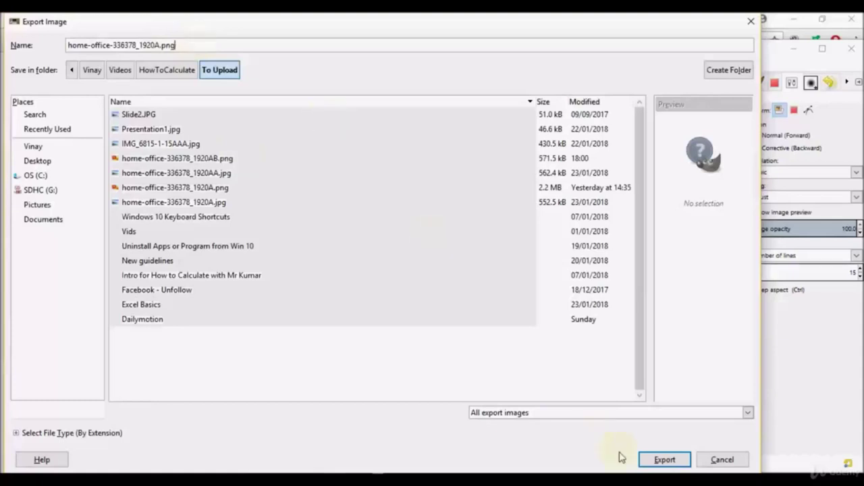
pyautogui.click(665, 461)
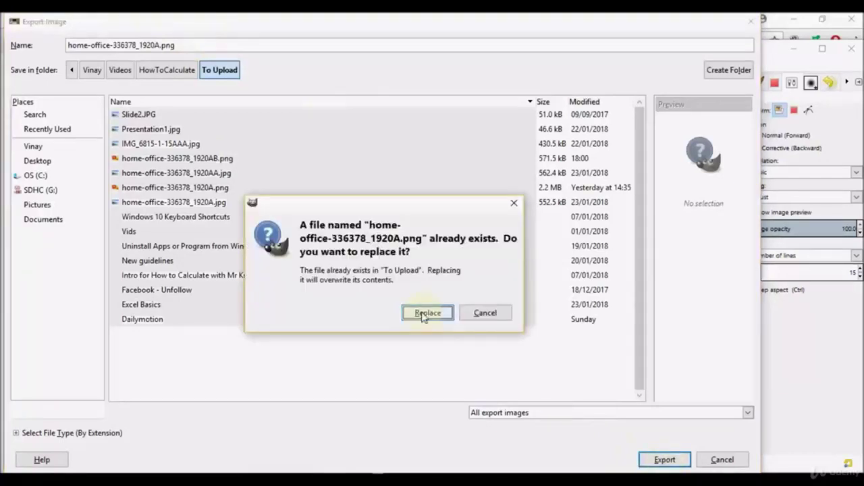
pyautogui.click(427, 313)
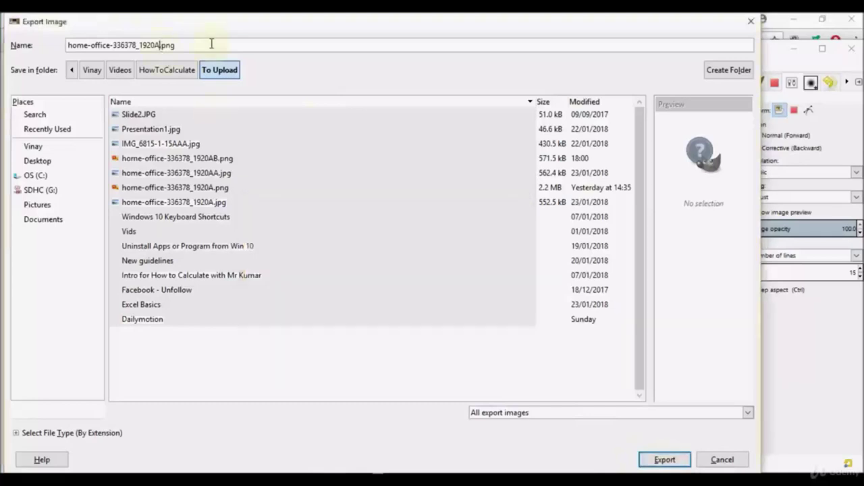
# - Rename the export file as home-office-336378_1920AB.png and export it with compression level 9, replacing the existing file
pyautogui.write('B')
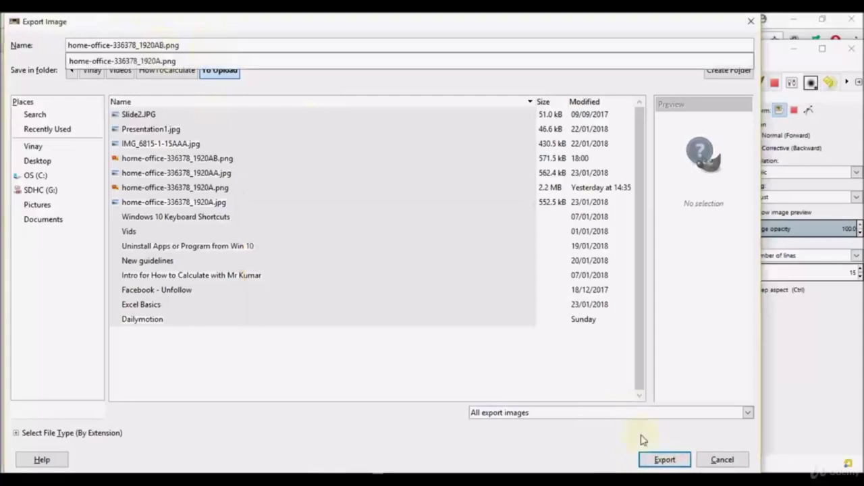
pyautogui.click(658, 464)
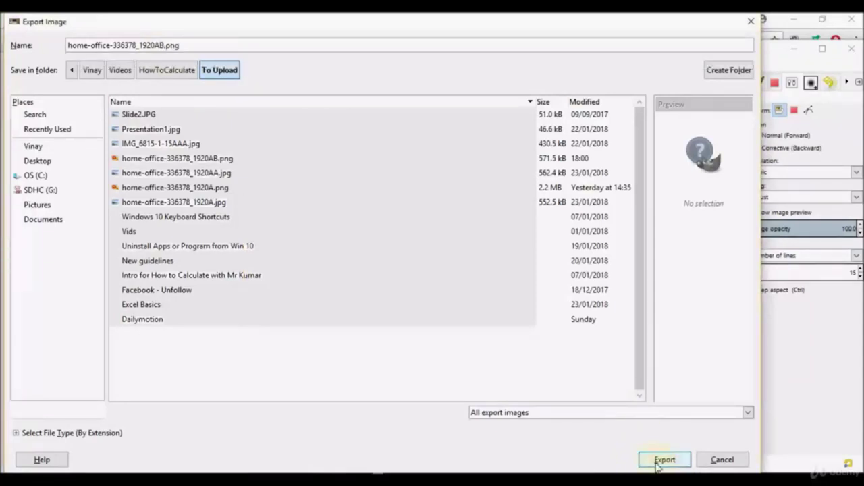
pyautogui.click(658, 465)
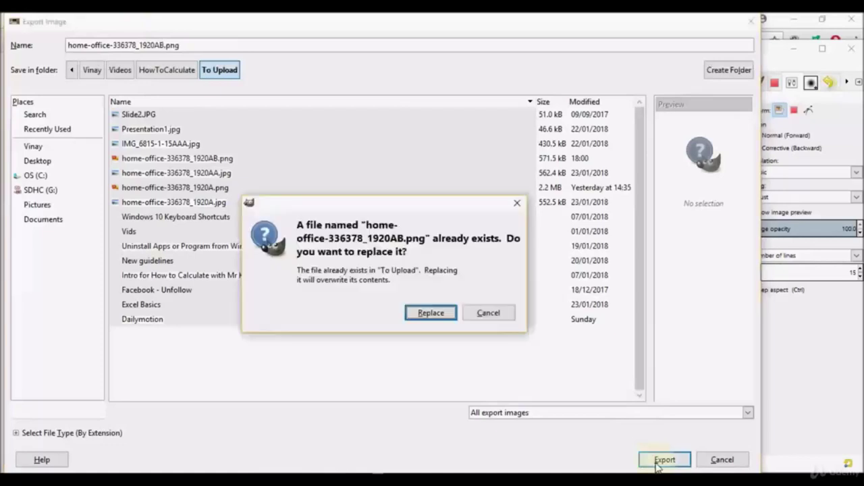
pyautogui.click(436, 315)
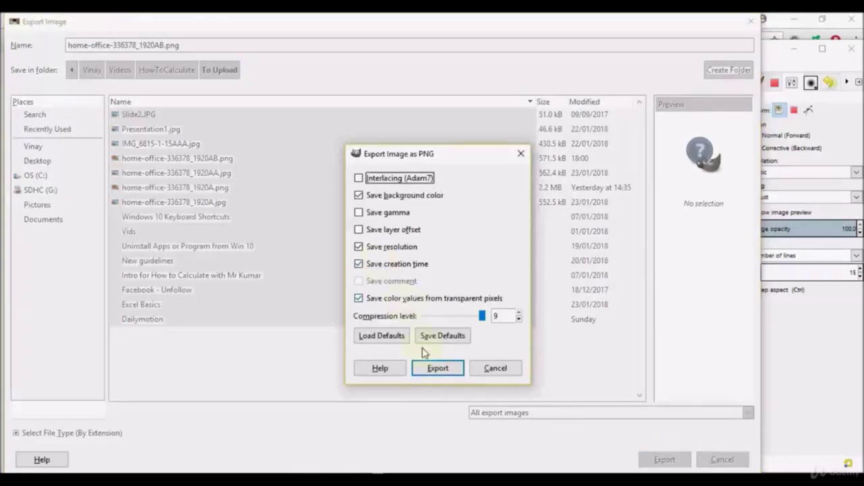
pyautogui.click(435, 368)
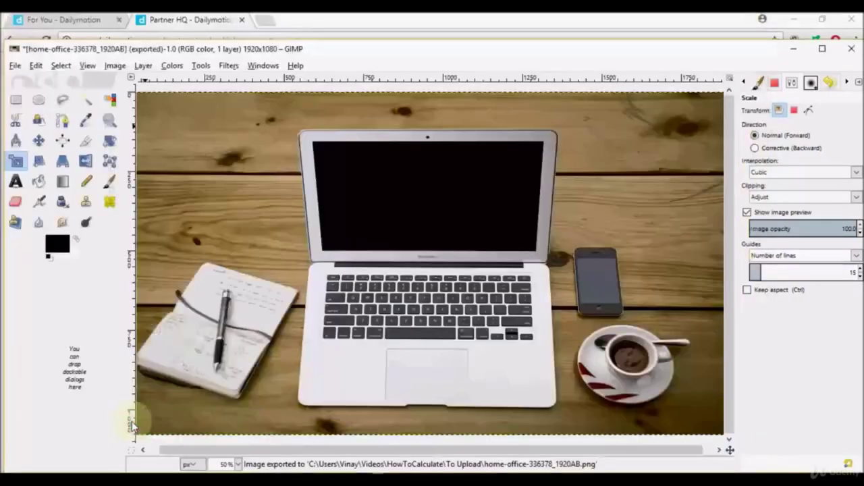
# - Switch to the Dailymotion player customization page in the browser and upload home-office-336378_1920AB.png as the logo overlay
pyautogui.hotkey('alt', 'Tab')
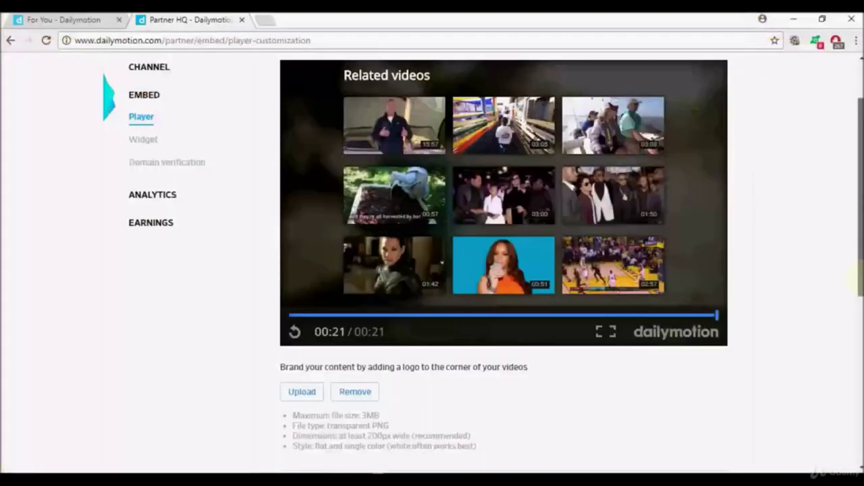
pyautogui.scroll(1, 483, 266)
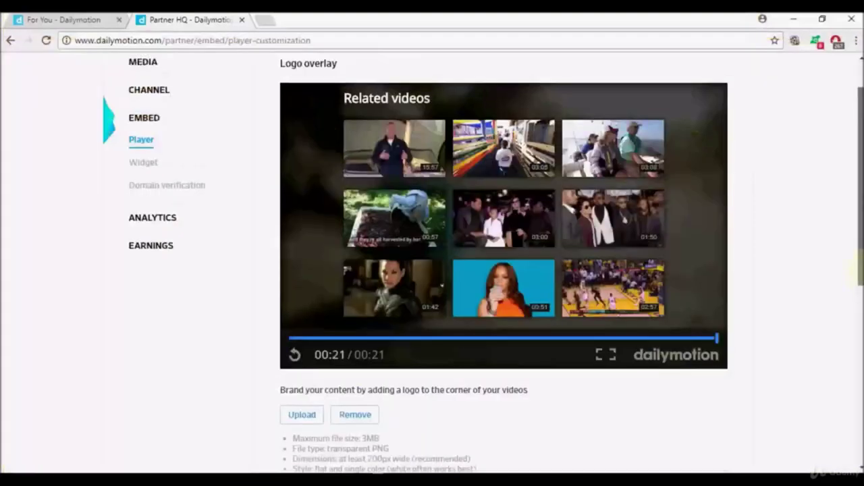
pyautogui.click(310, 422)
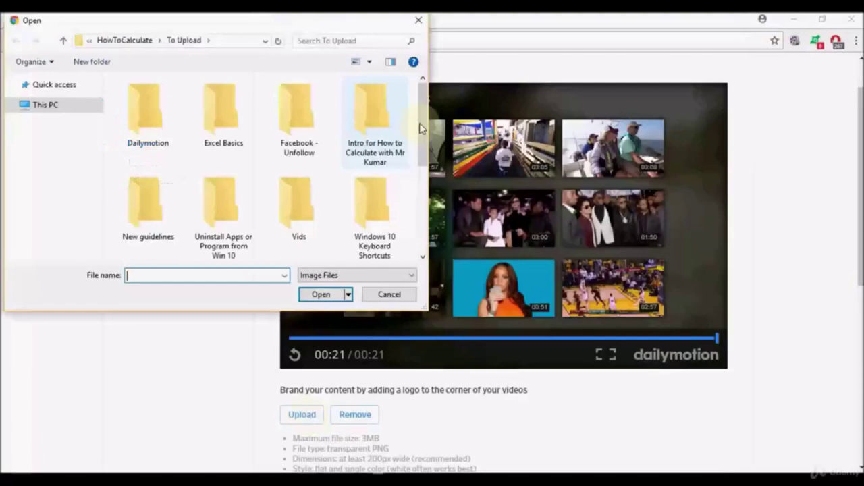
pyautogui.moveTo(420, 128); pyautogui.dragTo(425, 189)
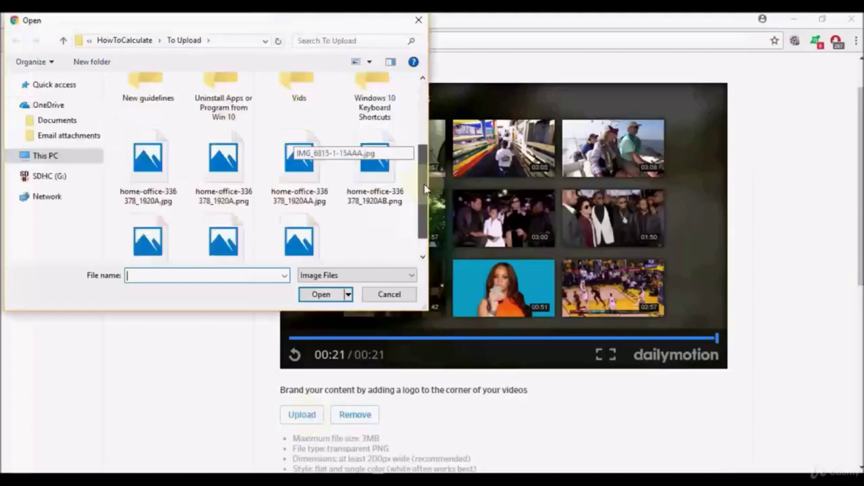
pyautogui.scroll(-1, 424, 192)
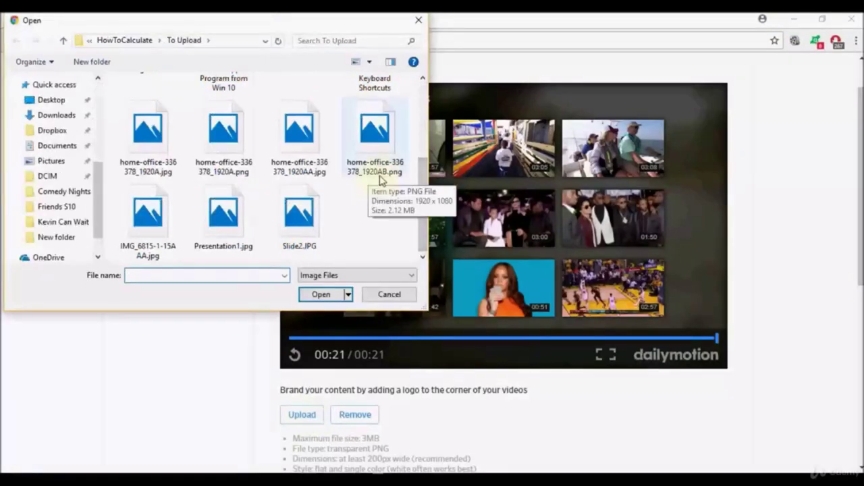
pyautogui.click(378, 169)
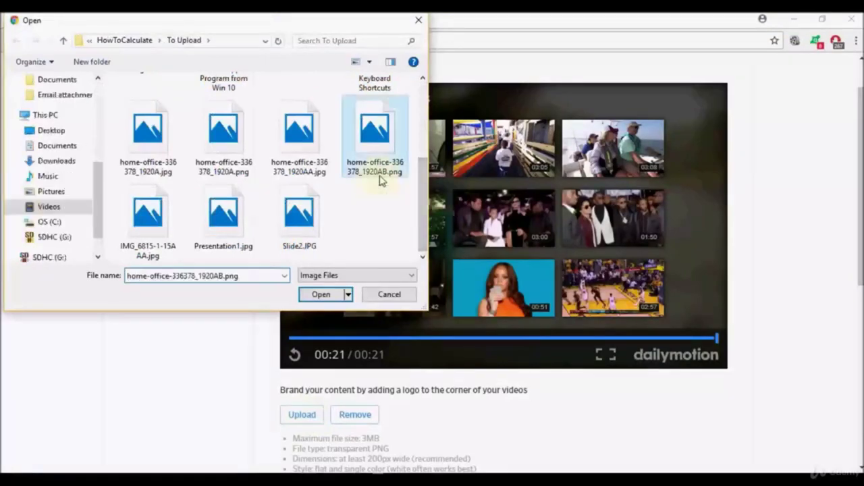
pyautogui.click(321, 295)
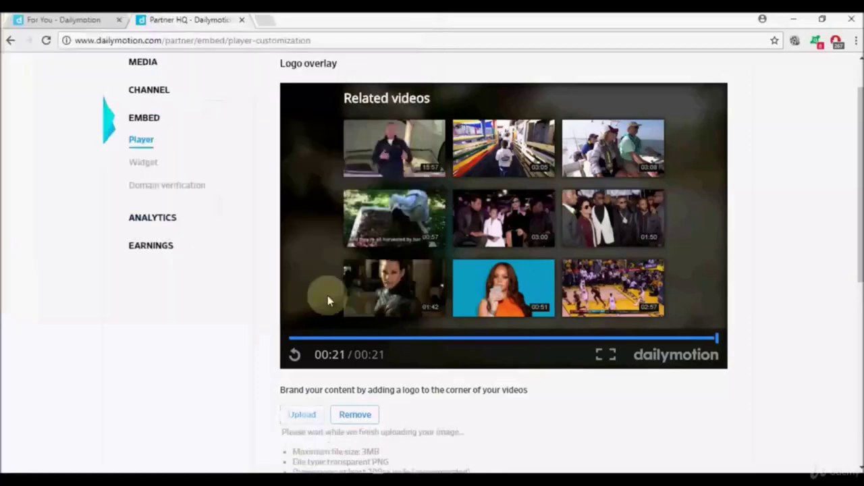
pyautogui.scroll(-1, 719, 282)
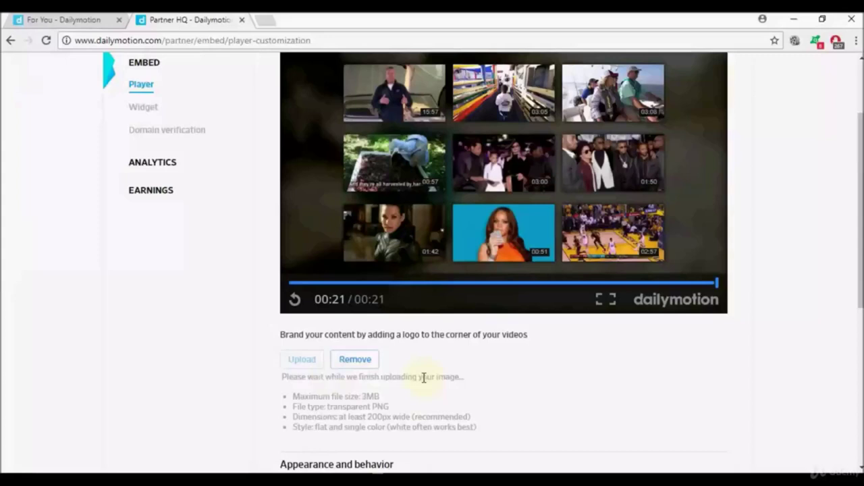
pyautogui.scroll(1, 457, 180)
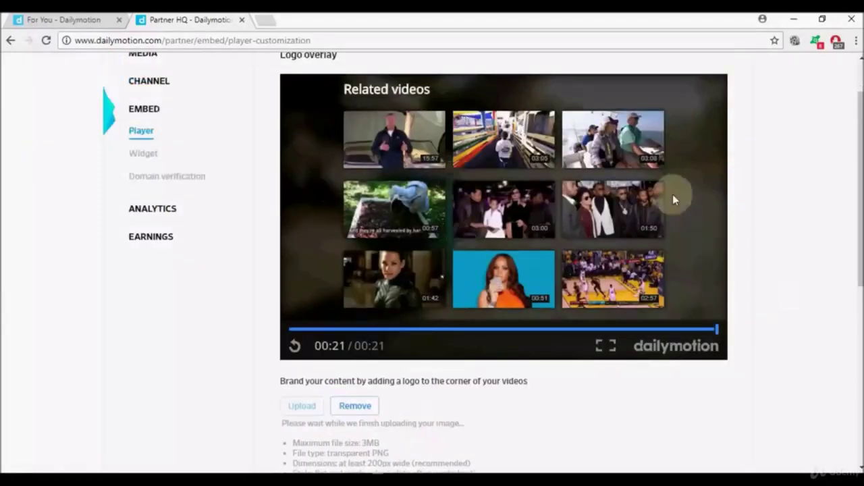
pyautogui.scroll(1, 856, 180)
pyautogui.scroll(-1, 349, 301)
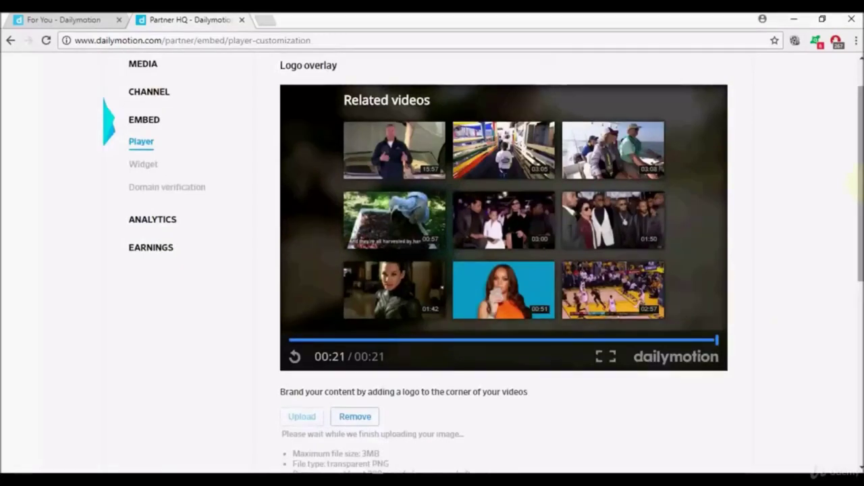
pyautogui.scroll(-1, 483, 263)
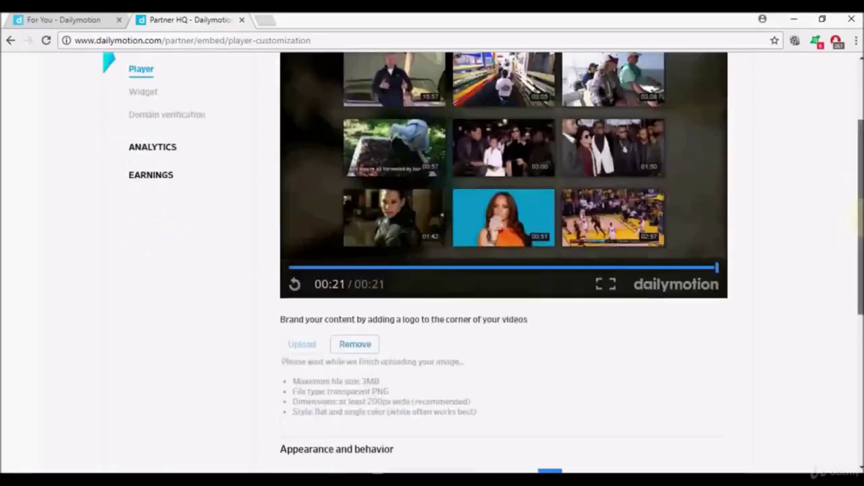
pyautogui.scroll(1, 483, 263)
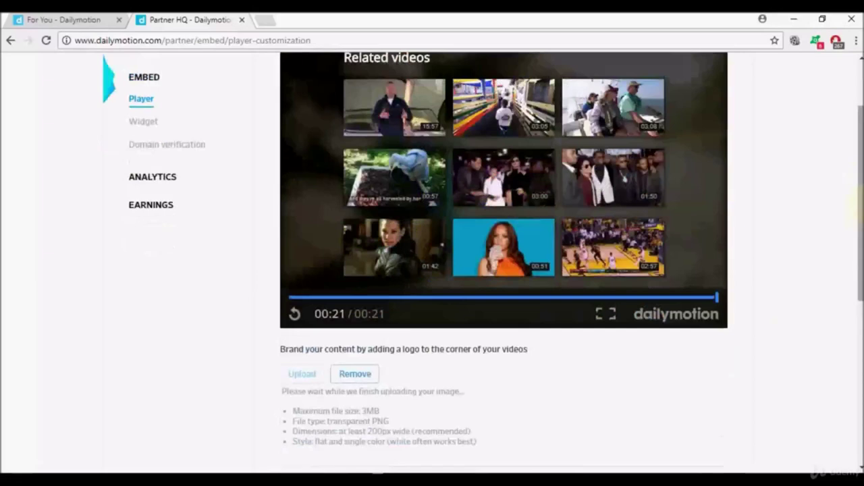
pyautogui.scroll(1, 481, 176)
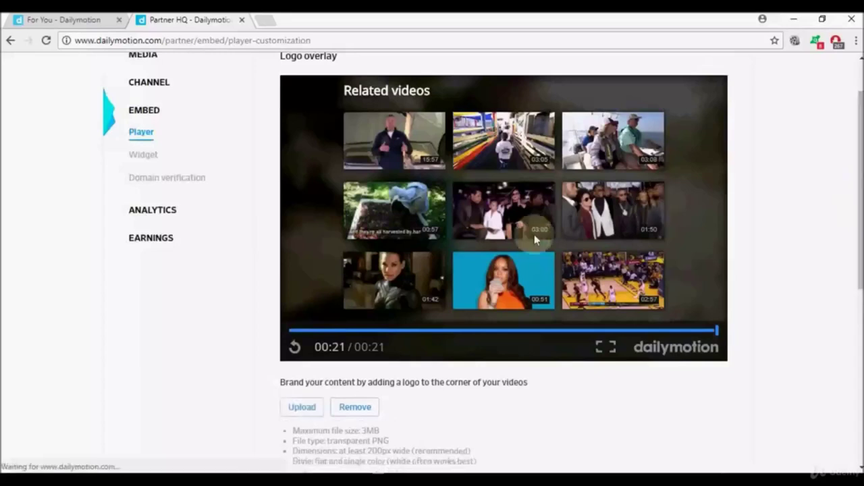
pyautogui.click(484, 184)
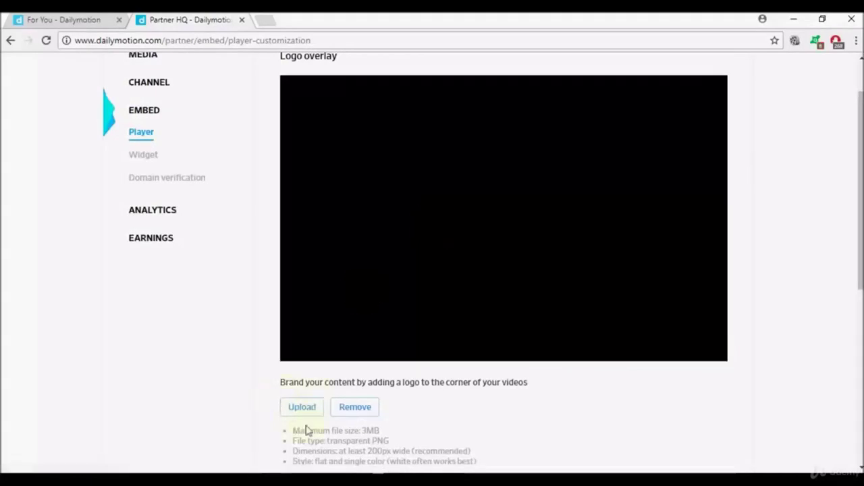
pyautogui.moveTo(856, 243); pyautogui.dragTo(822, 211)
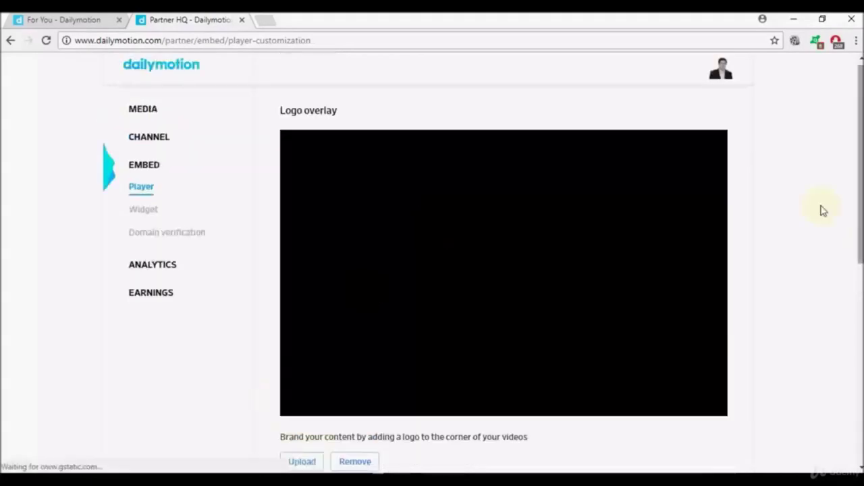
# - Open the video "How to Convert Kilobytes, Megabytes and Gigabytes" from the media library, play it briefly and pause it
pyautogui.click(152, 114)
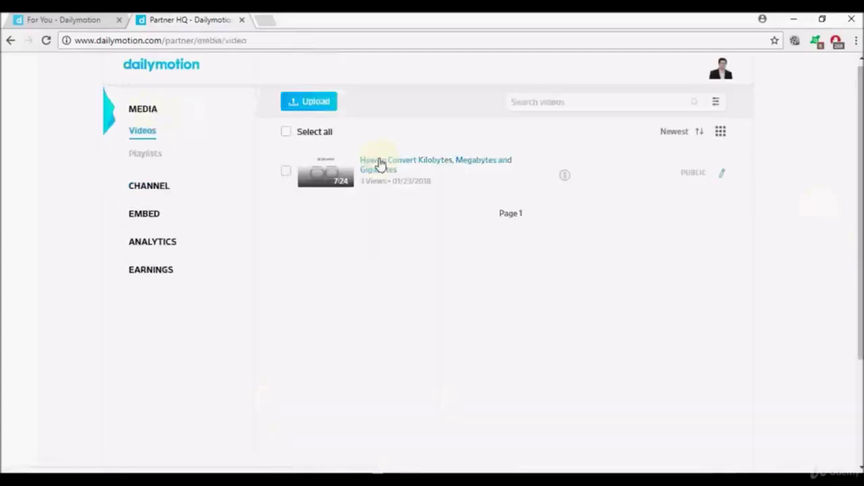
pyautogui.click(380, 164)
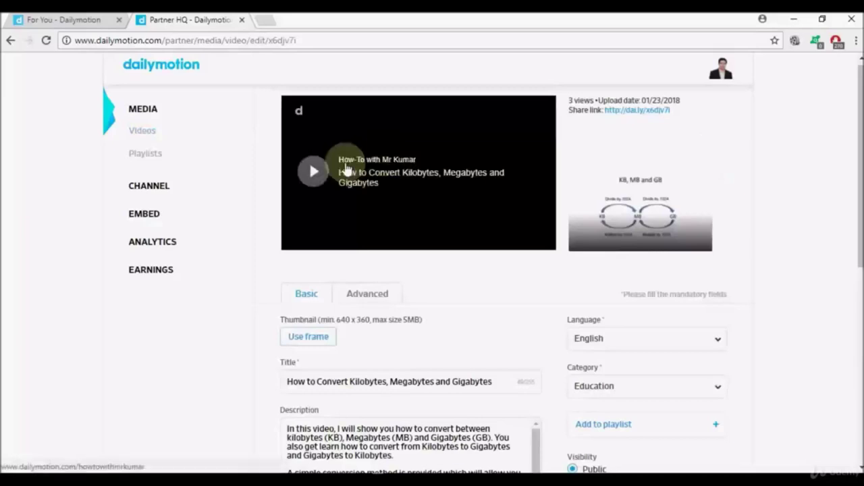
pyautogui.click(315, 173)
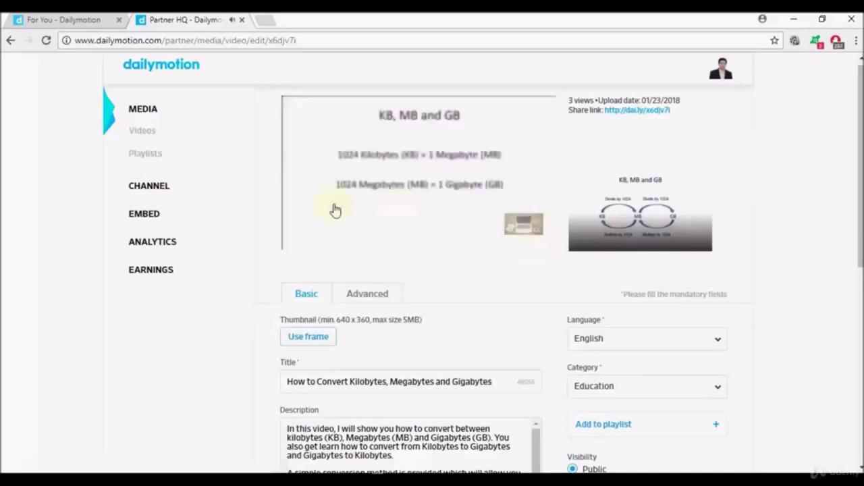
pyautogui.moveTo(336, 209)
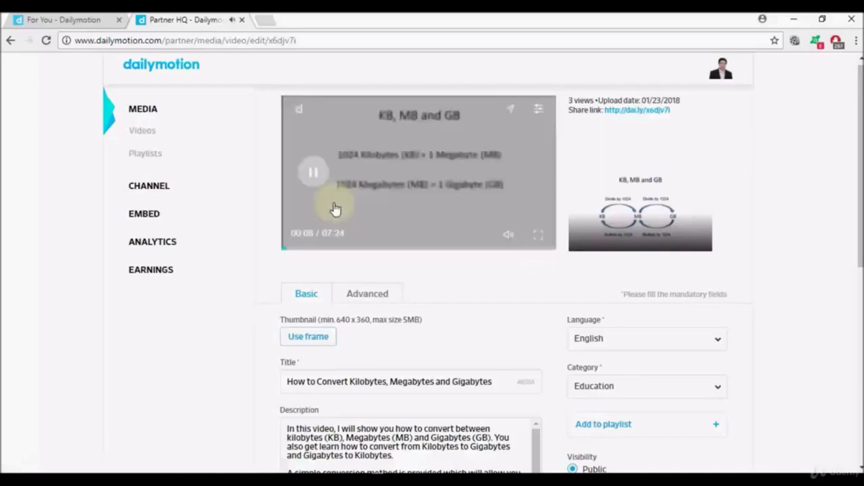
pyautogui.click(313, 165)
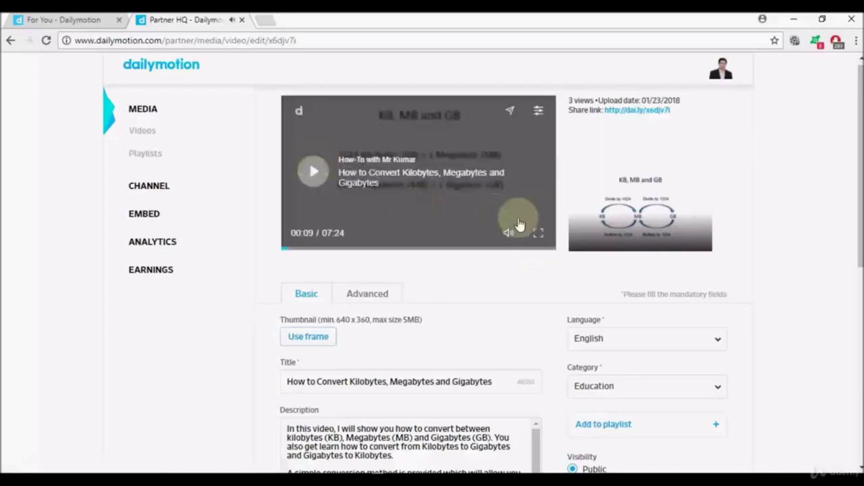
# - Resume the video in full screen to check for the logo overlay, and return to the video's edit page
pyautogui.click(538, 234)
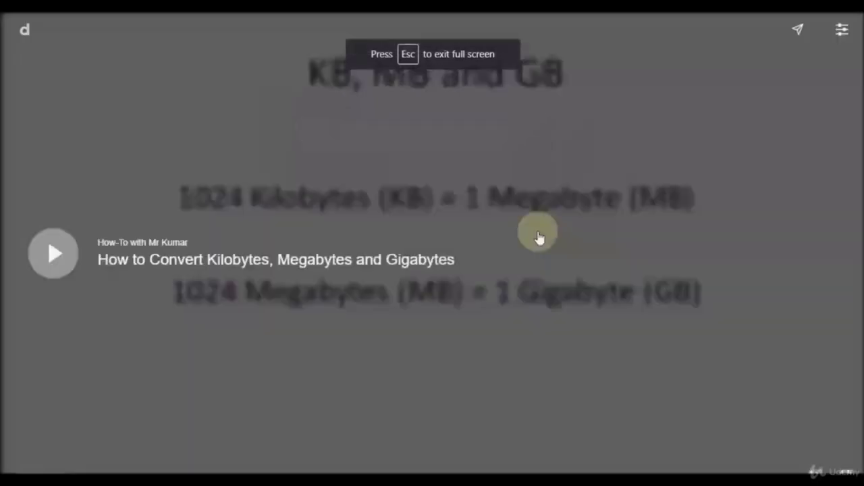
pyautogui.click(54, 256)
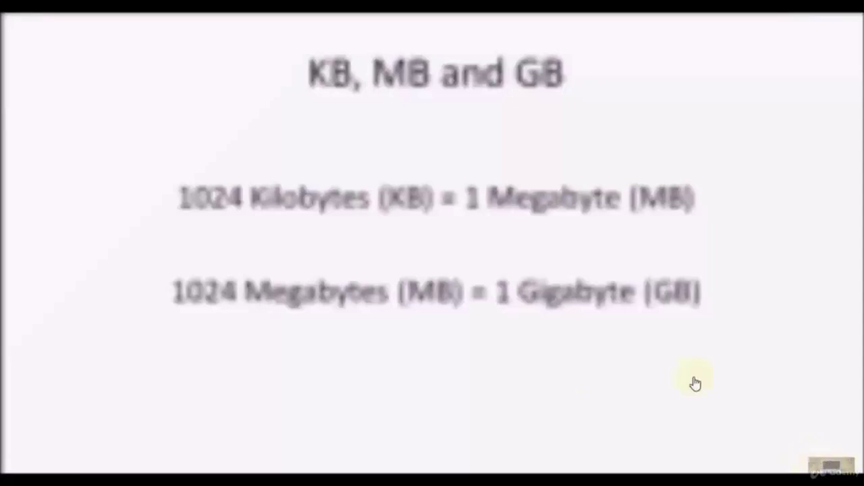
pyautogui.press('Escape')
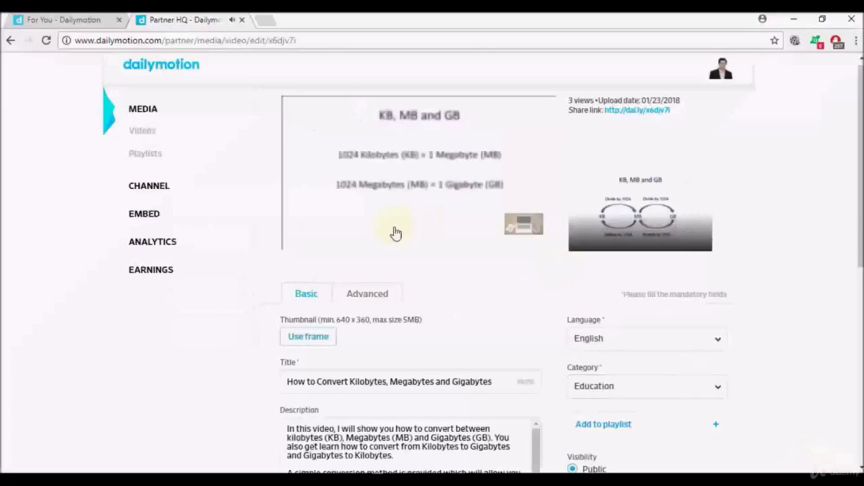
pyautogui.click(344, 231)
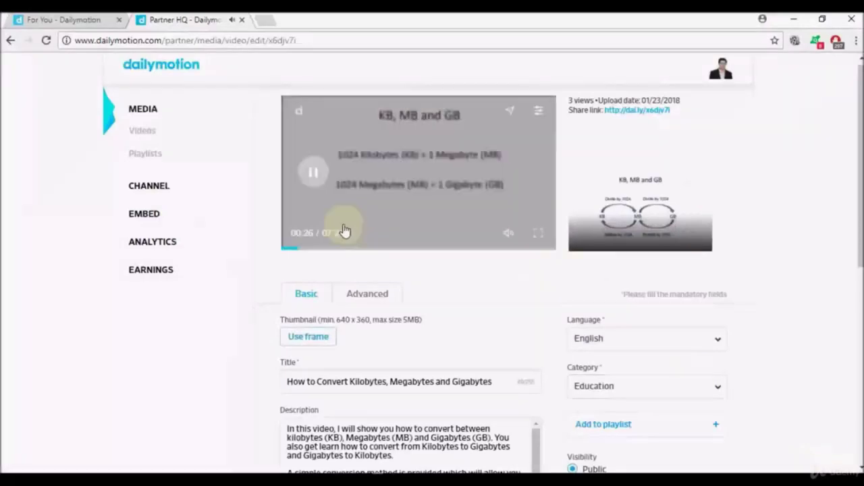
pyautogui.scroll(1, 860, 174)
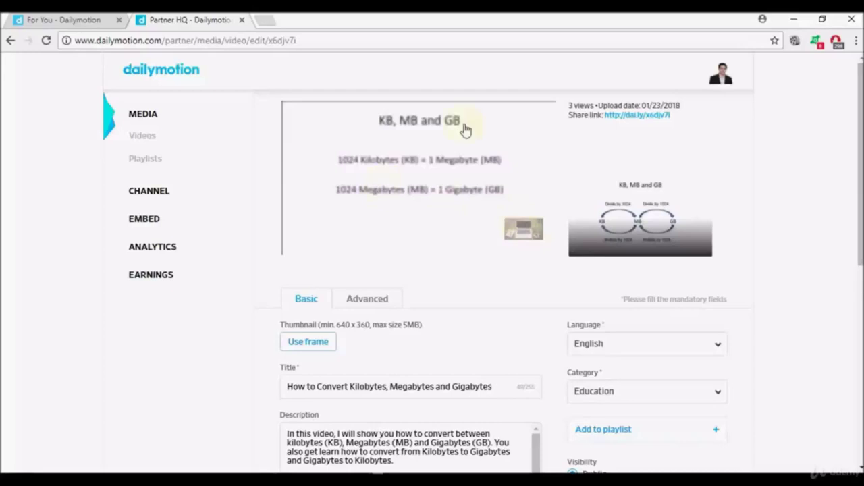
# - Return to the embed player customization page and look over its settings from the logo overlay down
pyautogui.click(149, 222)
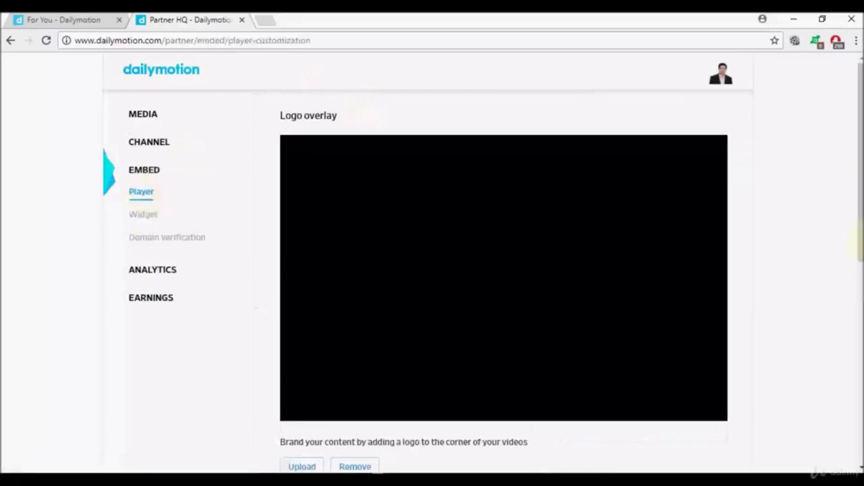
pyautogui.scroll(-2, 341, 325)
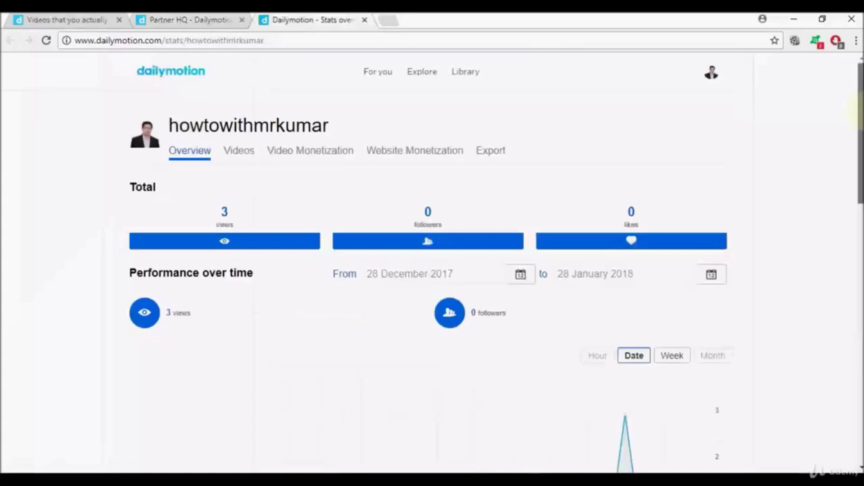
# - Examine the channel stats overview, covering the totals, the performance-over-time chart and the video and country breakdowns
pyautogui.scroll(-1, 432, 270)
pyautogui.scroll(1, 432, 270)
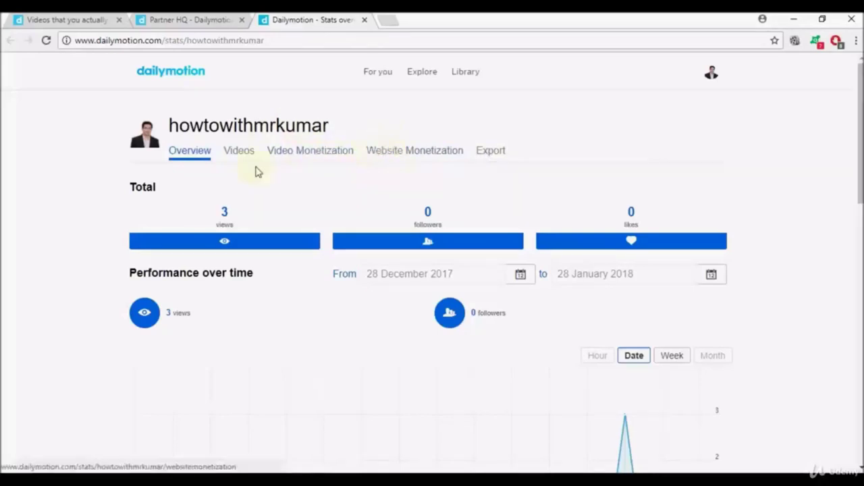
pyautogui.scroll(-1, 209, 174)
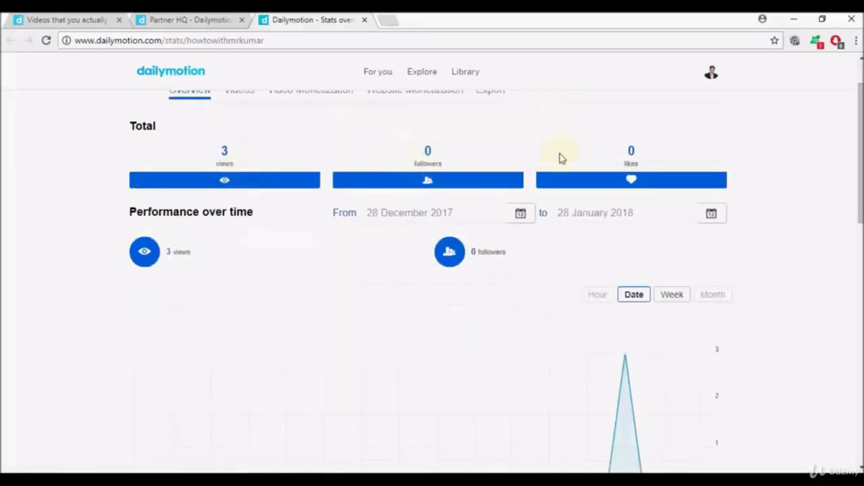
pyautogui.scroll(-1, 556, 144)
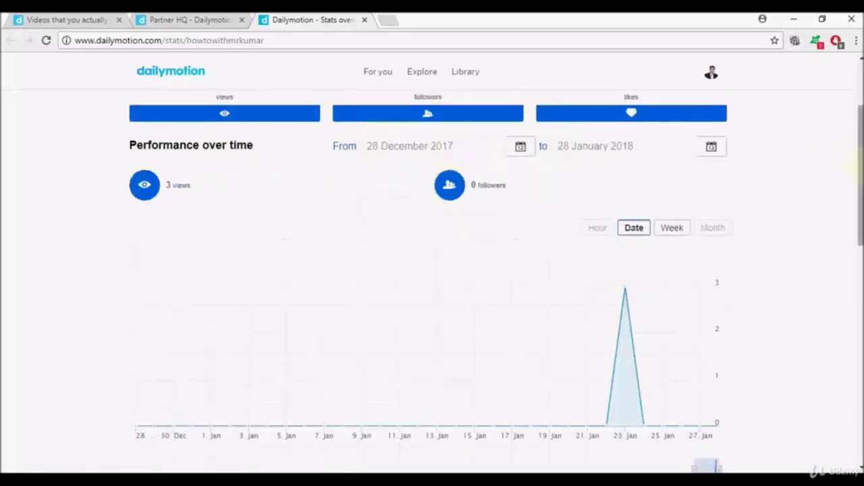
pyautogui.moveTo(857, 162); pyautogui.dragTo(858, 205)
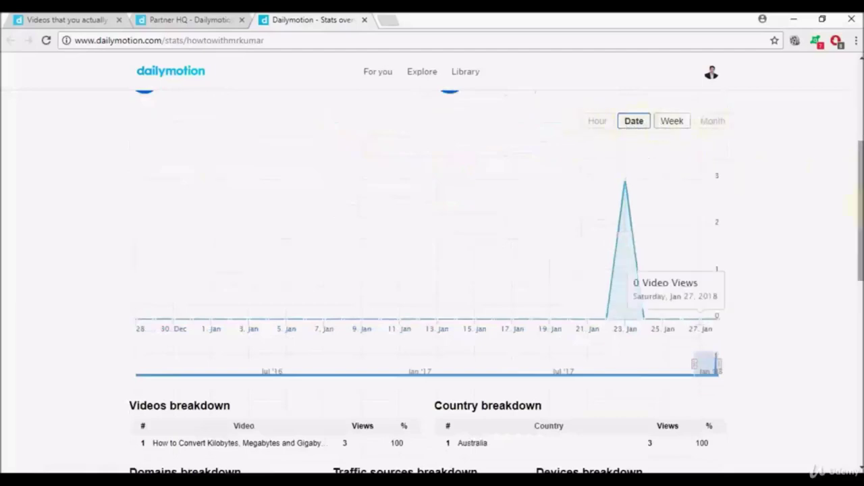
pyautogui.scroll(-3, 432, 270)
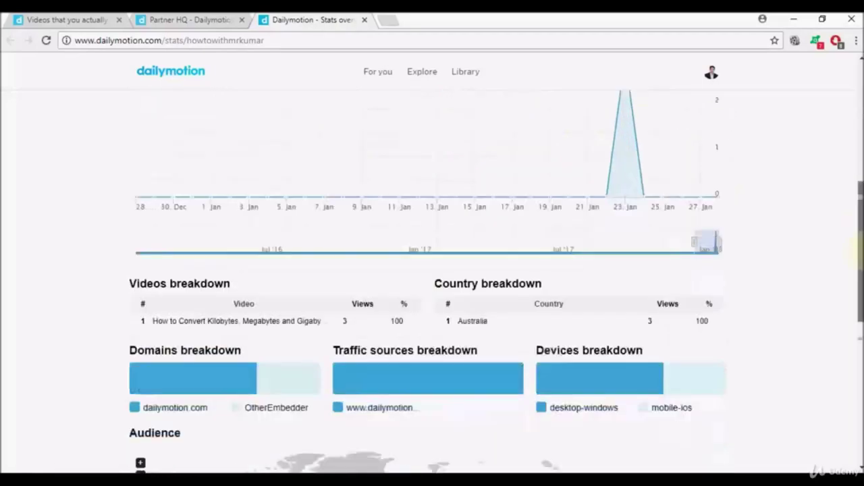
pyautogui.scroll(-2, 689, 243)
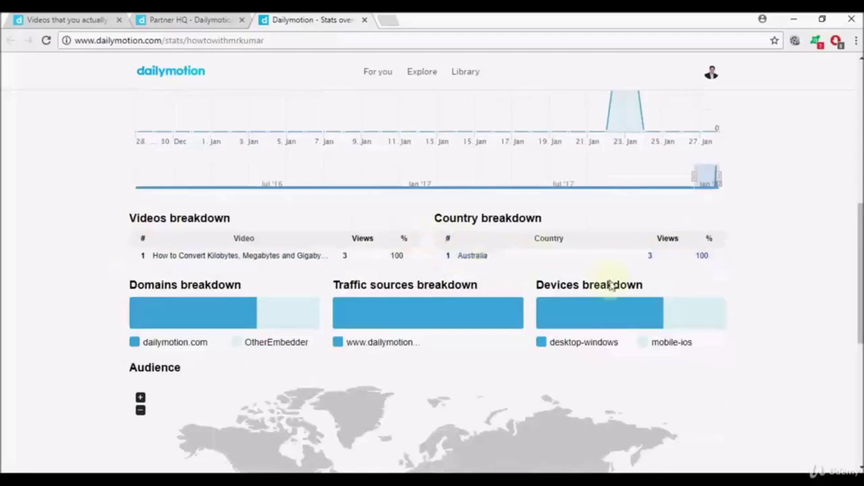
pyautogui.scroll(-2, 427, 303)
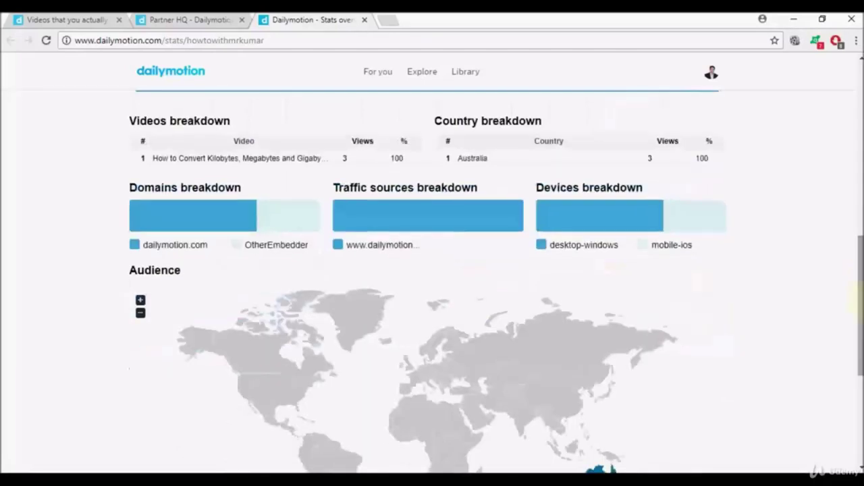
# - Inspect the view details for each entry in the domains, traffic sources and devices breakdowns
pyautogui.moveTo(218, 217)
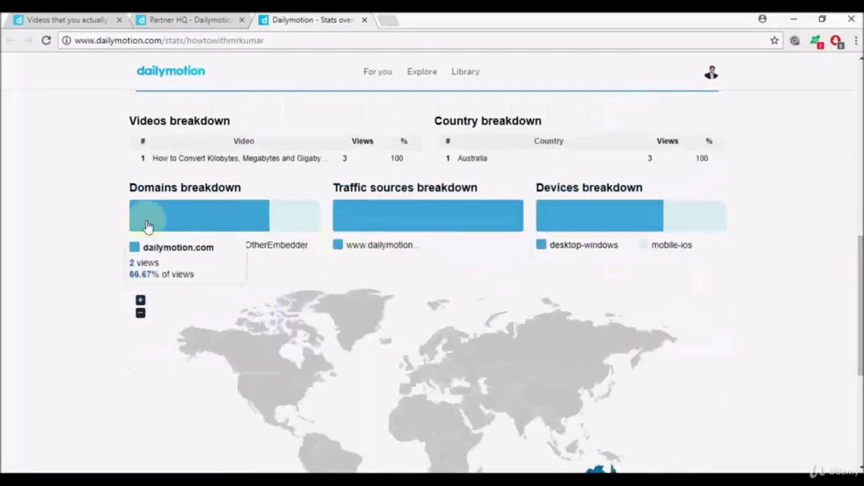
pyautogui.moveTo(178, 251)
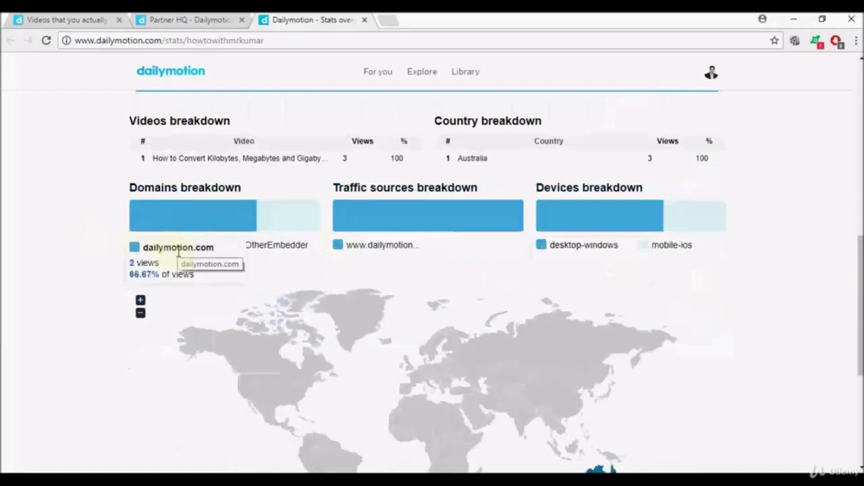
pyautogui.moveTo(277, 244)
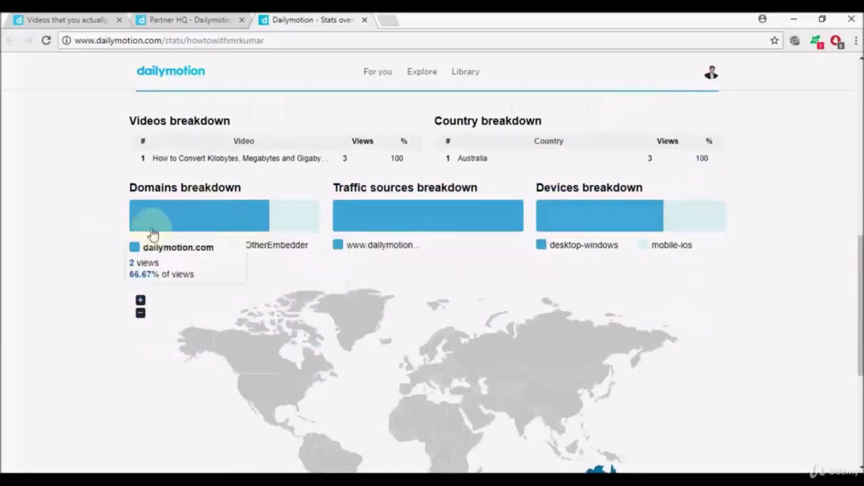
pyautogui.moveTo(385, 228)
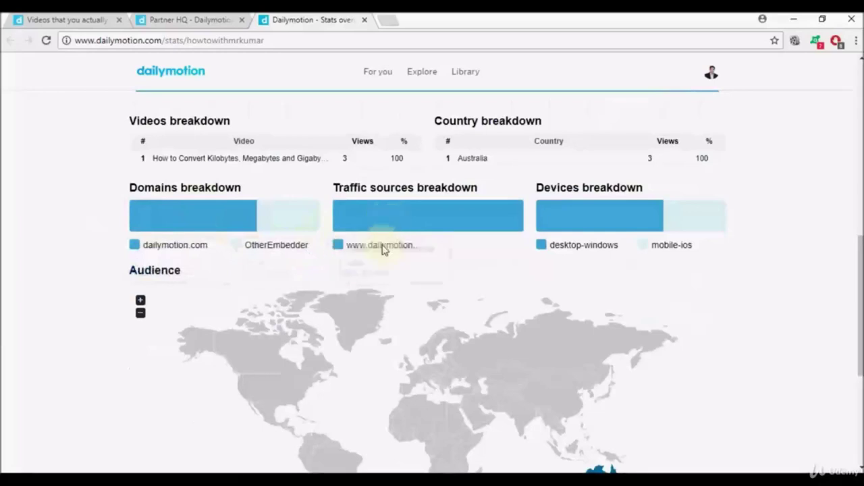
pyautogui.moveTo(382, 250)
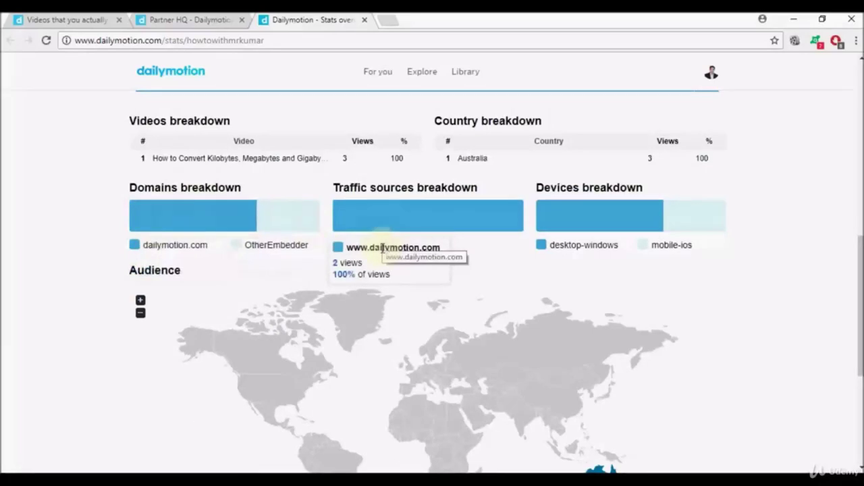
pyautogui.moveTo(596, 250)
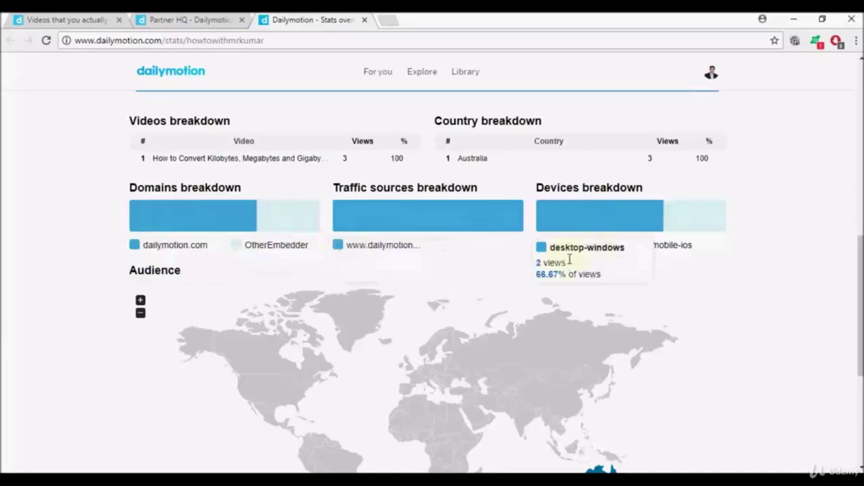
pyautogui.moveTo(733, 247)
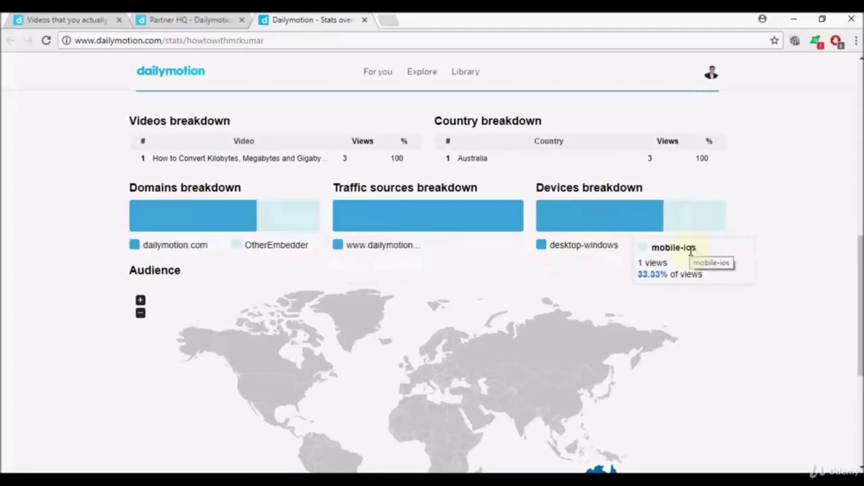
# - Examine the audience world map and check the view details for individual countries, including Australia
pyautogui.moveTo(860, 241); pyautogui.dragTo(742, 303)
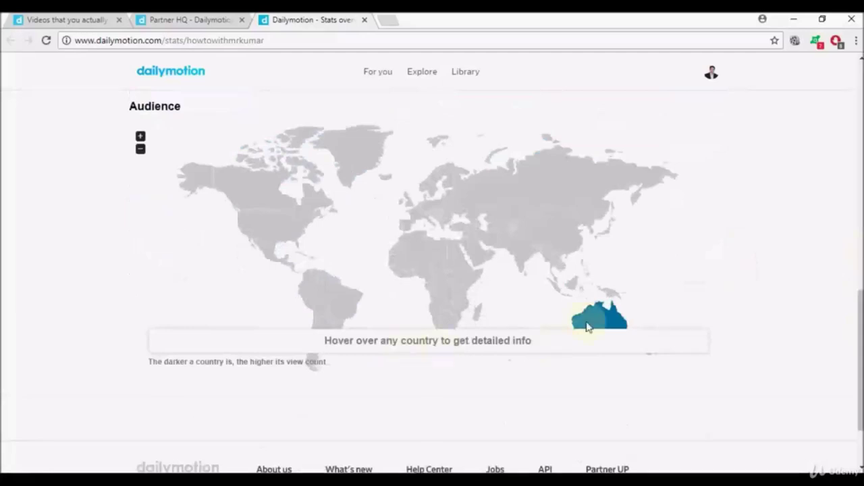
pyautogui.scroll(-2, 608, 304)
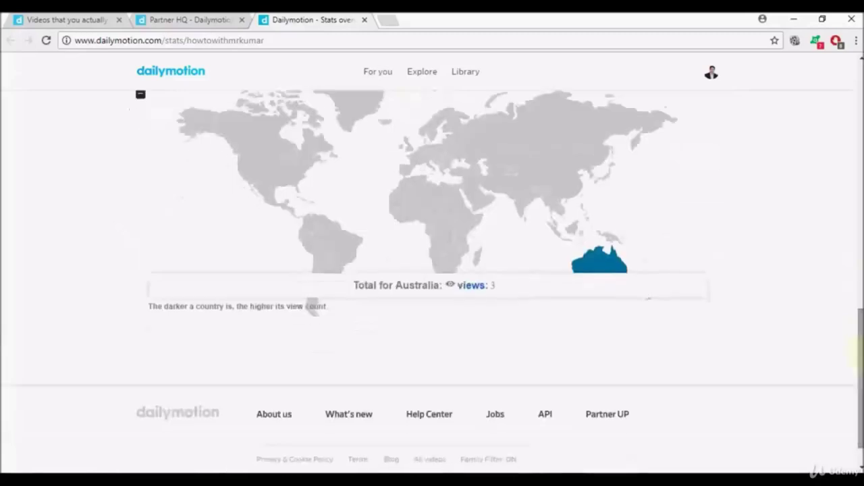
pyautogui.moveTo(590, 269)
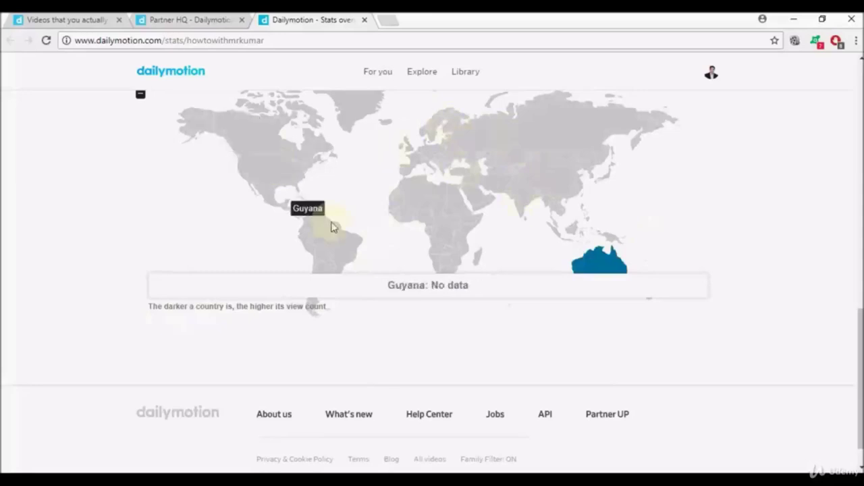
# - Open the per-video statistics and look over the video total and its performance over time
pyautogui.moveTo(859, 385); pyautogui.dragTo(859, 130)
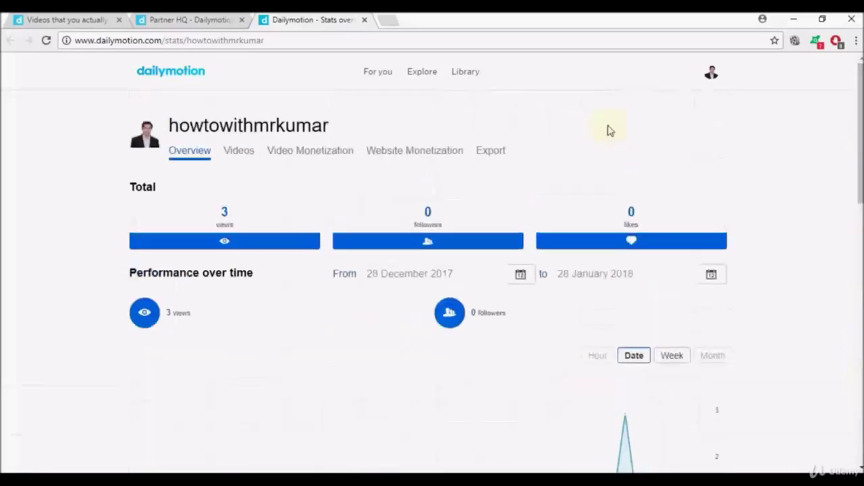
pyautogui.click(240, 155)
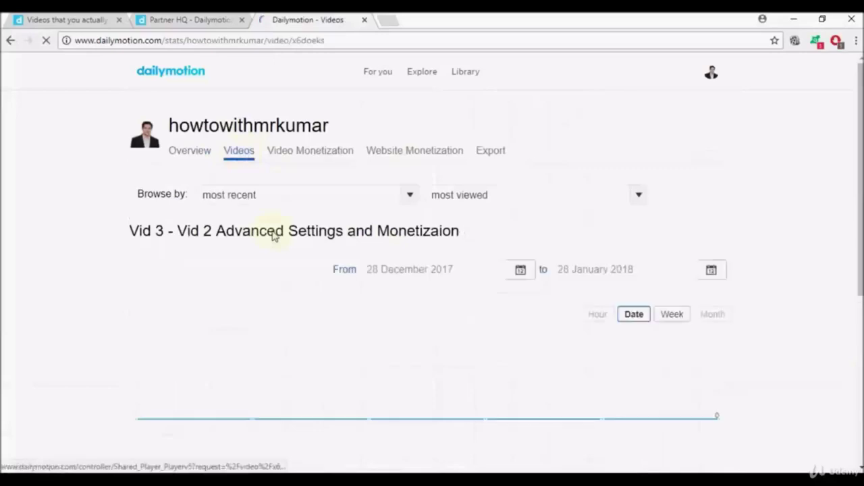
pyautogui.scroll(-1, 861, 196)
pyautogui.moveTo(860, 195)
pyautogui.mouseDown()
pyautogui.moveTo(859, 359)
pyautogui.moveTo(859, 192)
pyautogui.mouseUp()
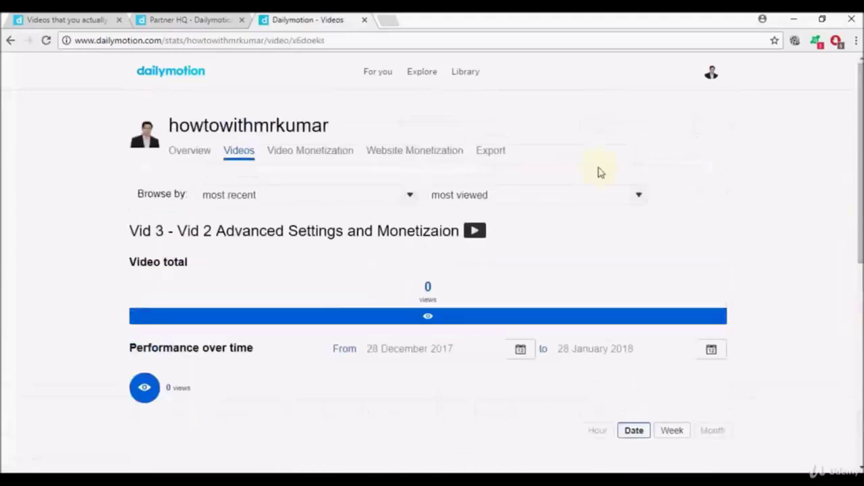
# - Examine the video monetization analytics, covering the monthly revenue boxes, the available months and the daily January 2018 table
pyautogui.click(311, 158)
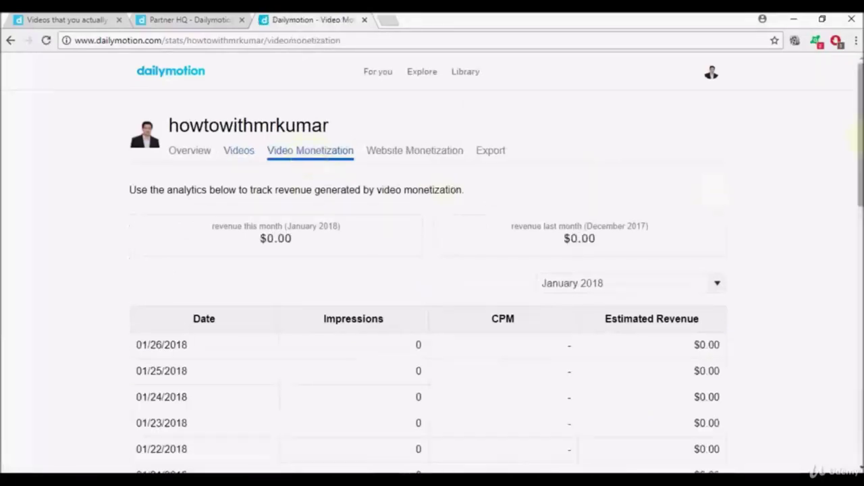
pyautogui.moveTo(860, 138); pyautogui.dragTo(856, 191)
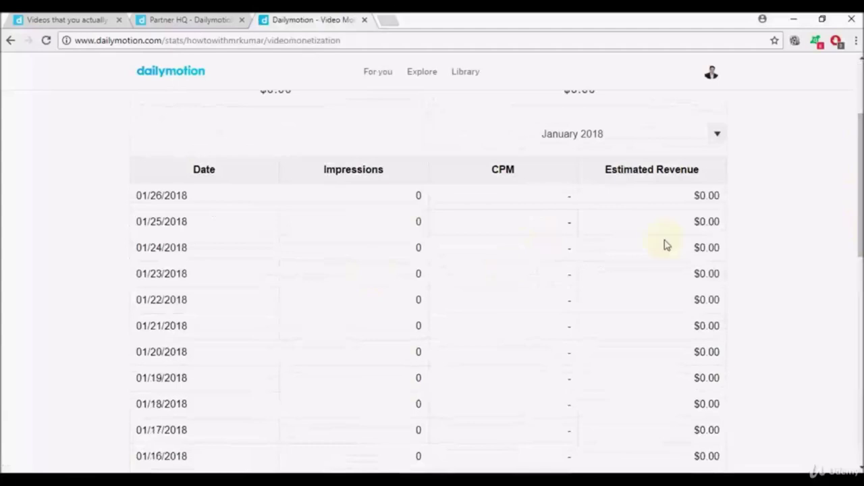
pyautogui.moveTo(857, 192); pyautogui.dragTo(857, 177)
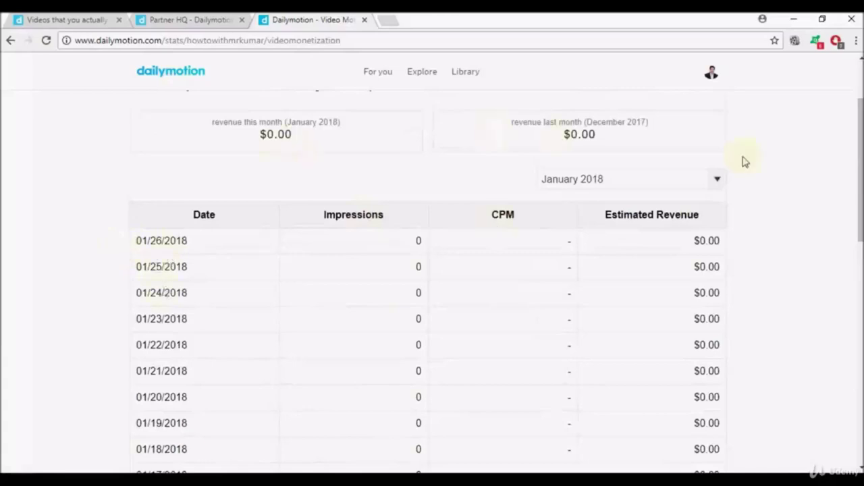
pyautogui.click(719, 180)
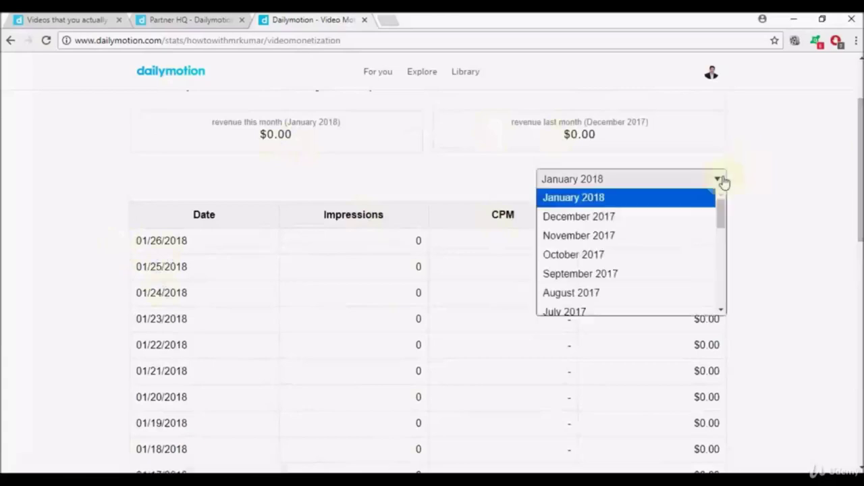
pyautogui.click(723, 181)
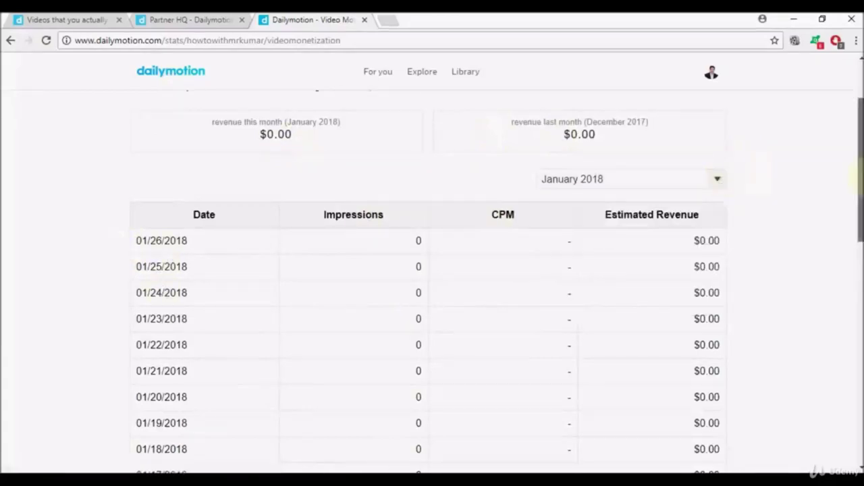
pyautogui.scroll(3, 857, 142)
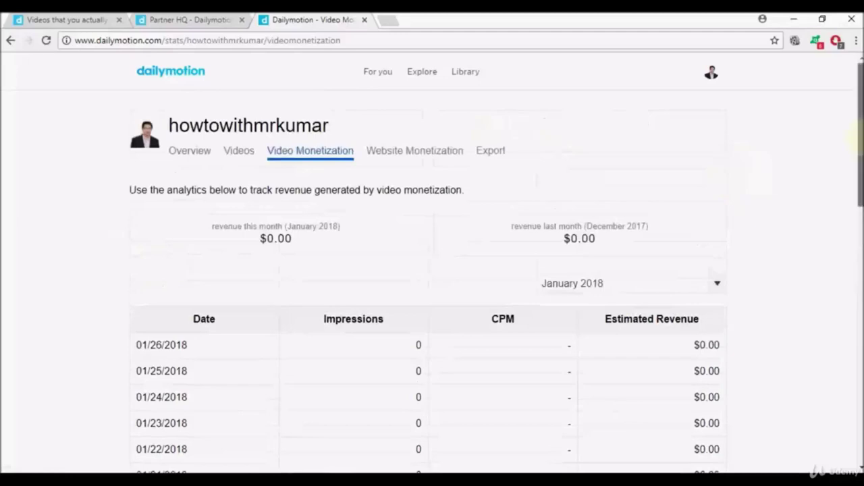
pyautogui.scroll(-6, 432, 283)
pyautogui.scroll(-4, 432, 283)
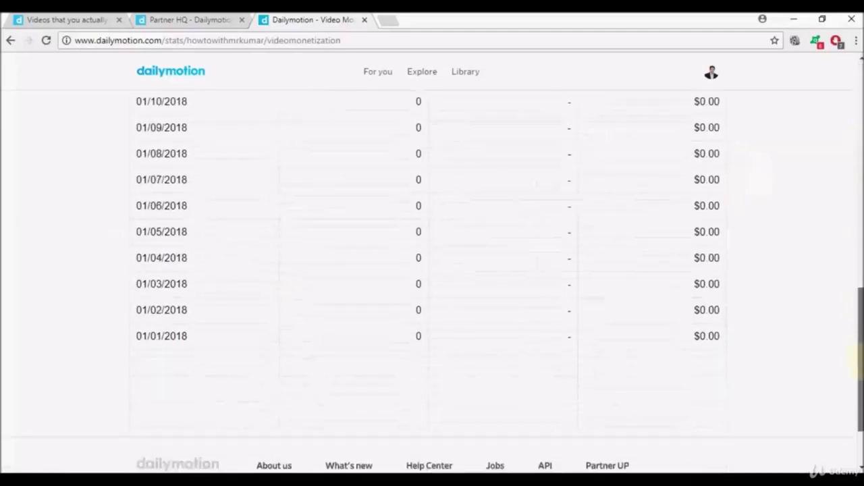
pyautogui.scroll(9, 432, 283)
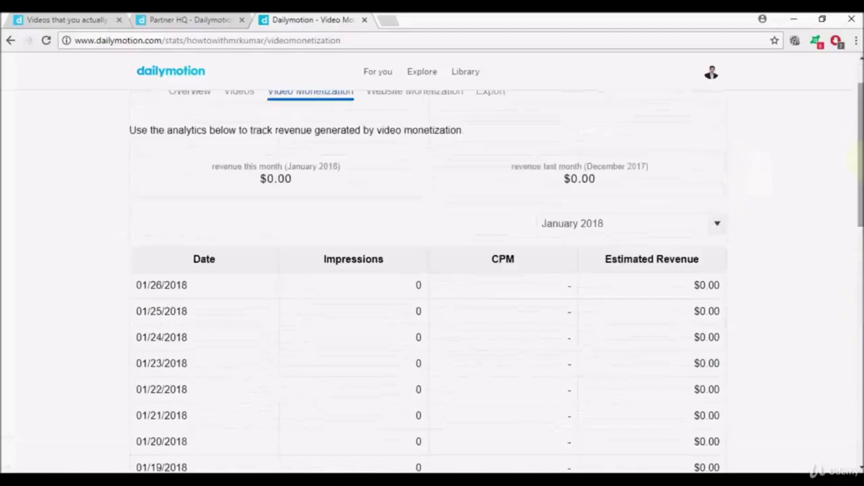
pyautogui.scroll(1, 389, 207)
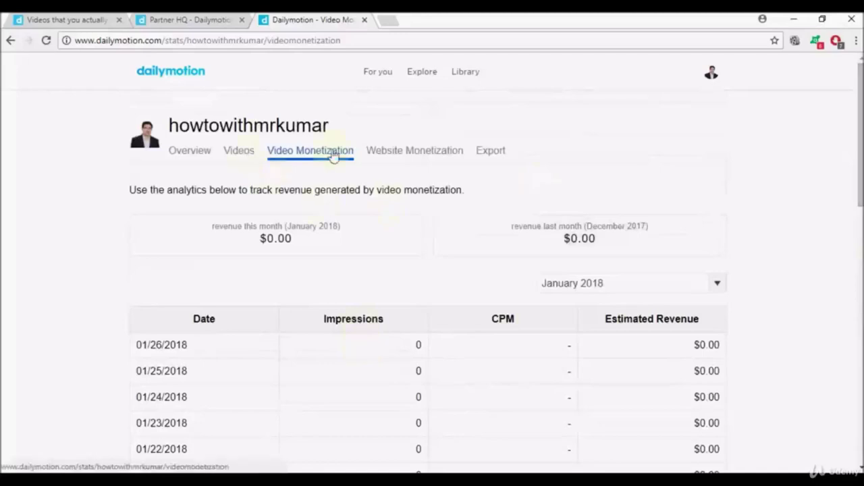
# - Examine the website monetization analytics, covering the monthly revenue boxes, the month choices and the daily impressions, CPM and revenue table
pyautogui.click(383, 151)
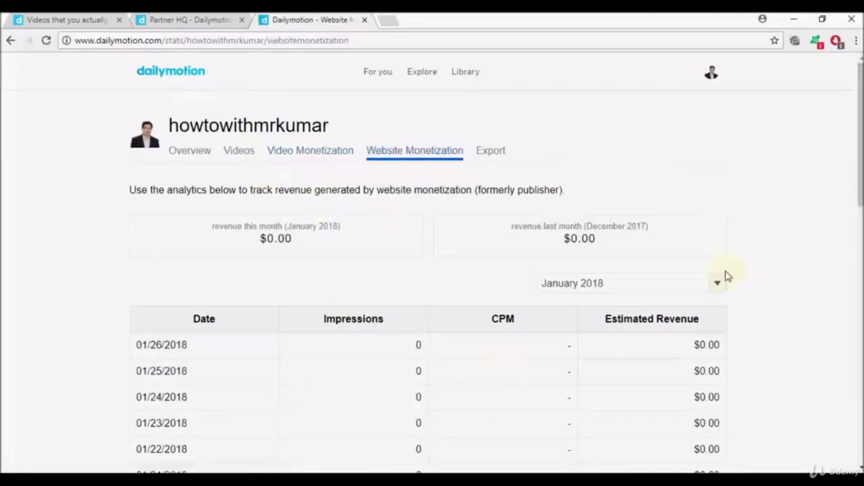
pyautogui.scroll(-1, 852, 169)
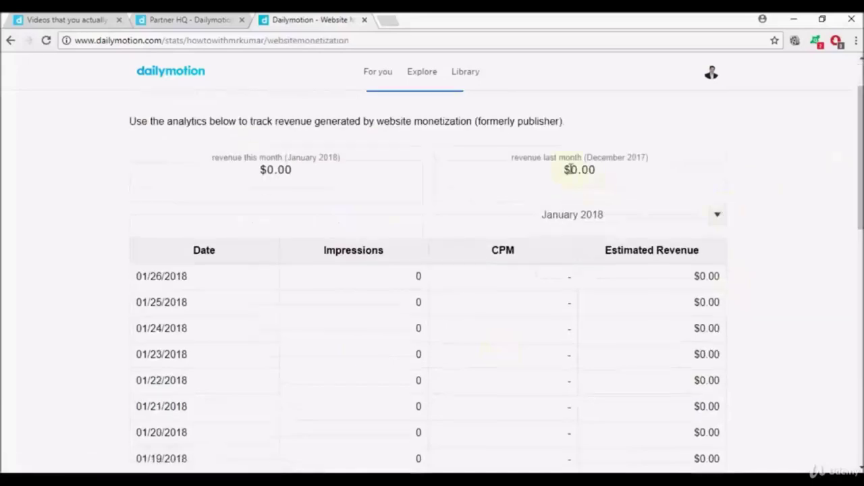
pyautogui.click(720, 218)
pyautogui.click(839, 208)
pyautogui.scroll(-1, 858, 214)
pyautogui.scroll(-2, 745, 198)
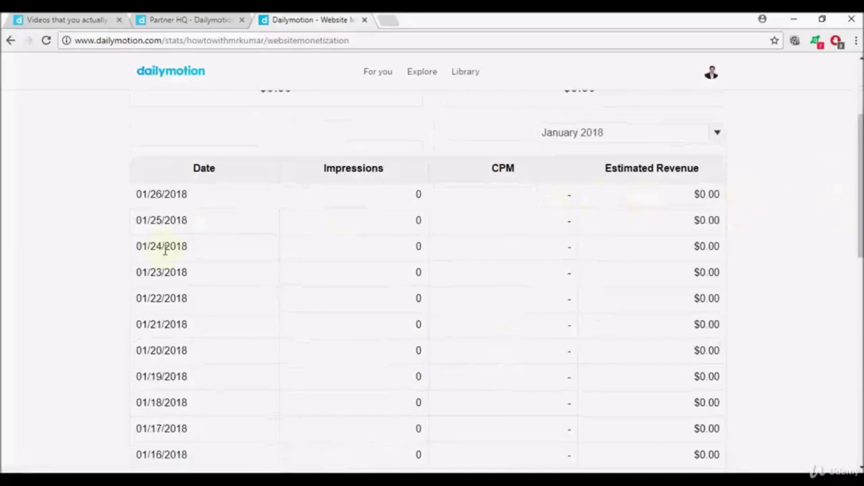
pyautogui.scroll(-4, 858, 263)
pyautogui.scroll(7, 859, 263)
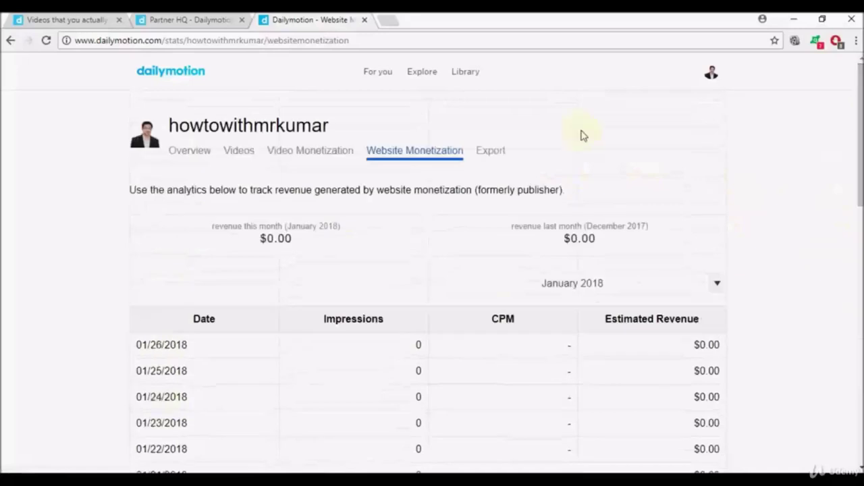
# - Download the monetization report for 21 to 27 January 2018 from the export page and return to the stats overview
pyautogui.click(492, 151)
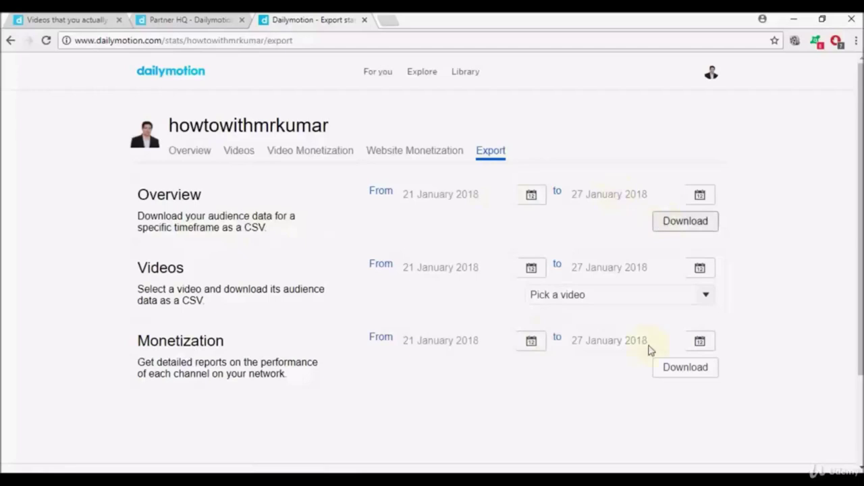
pyautogui.click(662, 372)
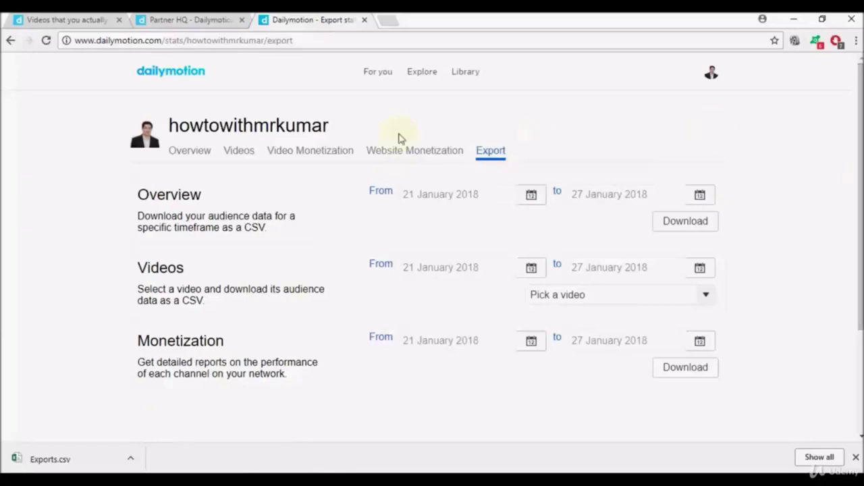
pyautogui.click(205, 156)
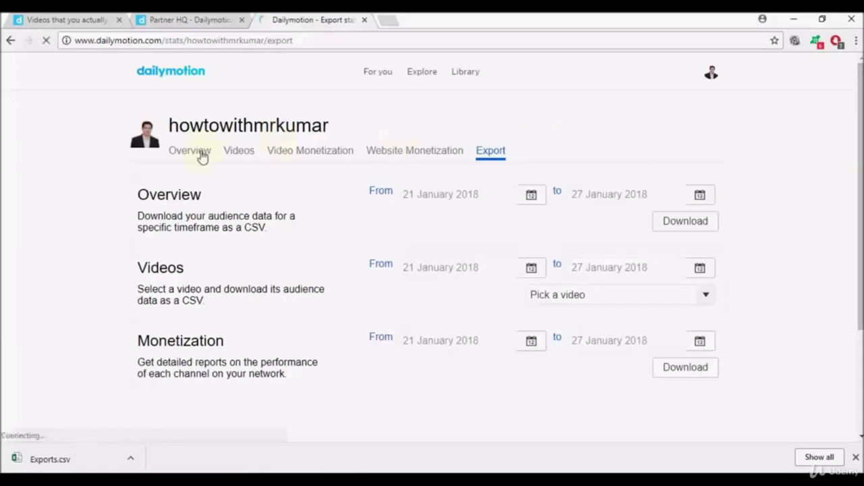
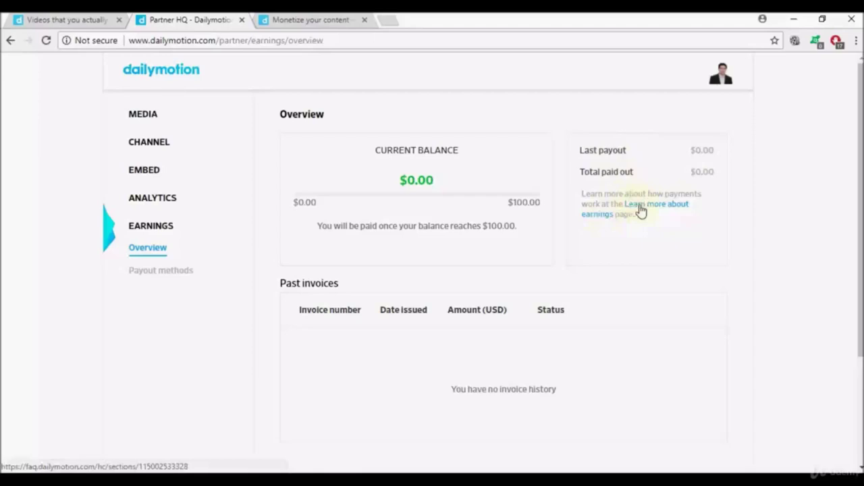
# - Look over the earnings balance and past invoices, and read the help article "Earn revenue from video monetization"
pyautogui.scroll(-1, 859, 223)
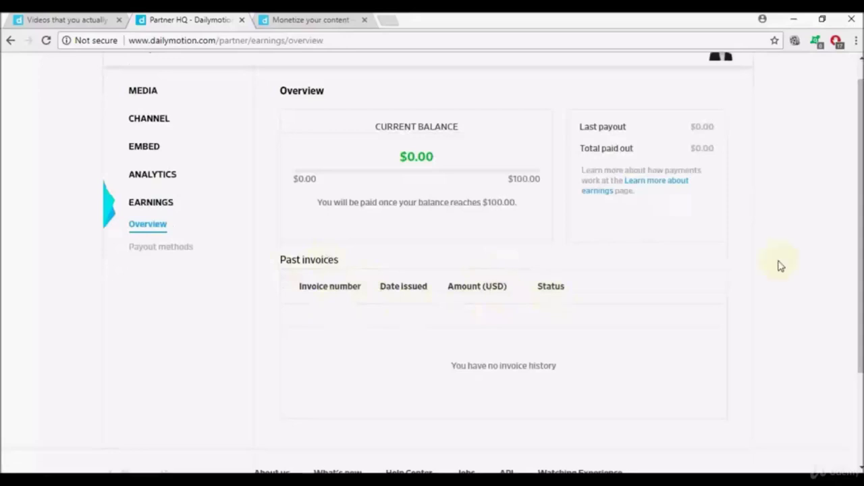
pyautogui.scroll(1, 837, 216)
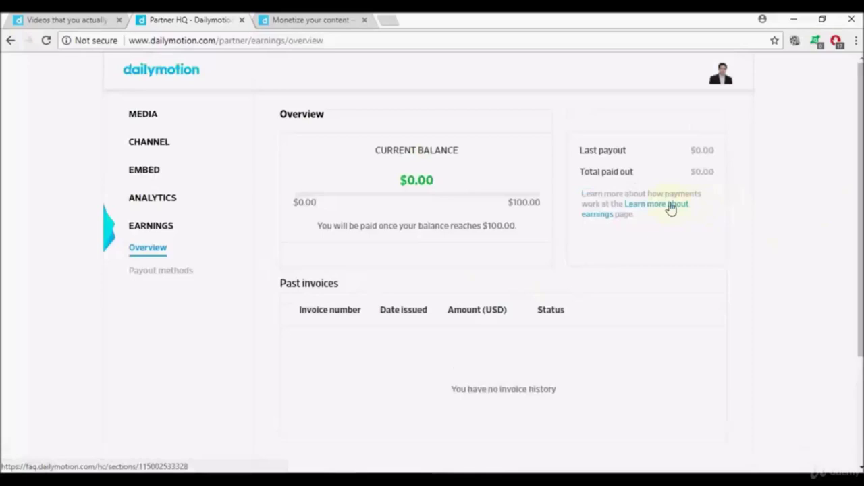
pyautogui.click(334, 23)
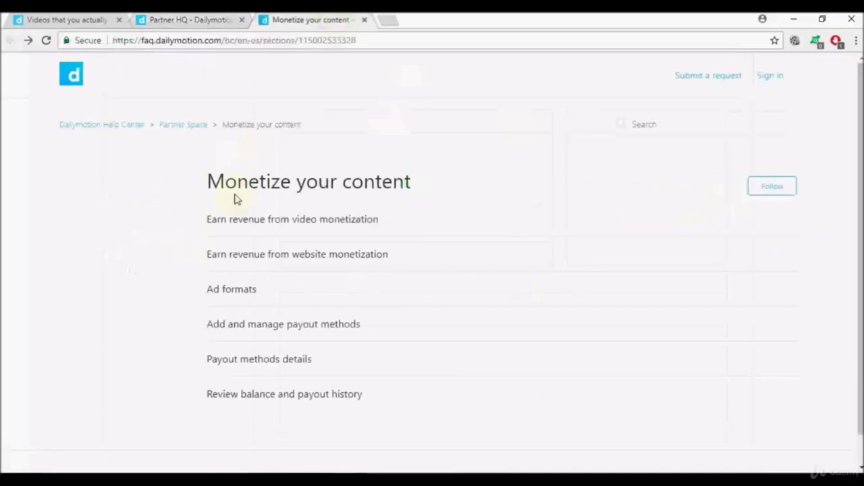
pyautogui.click(237, 221)
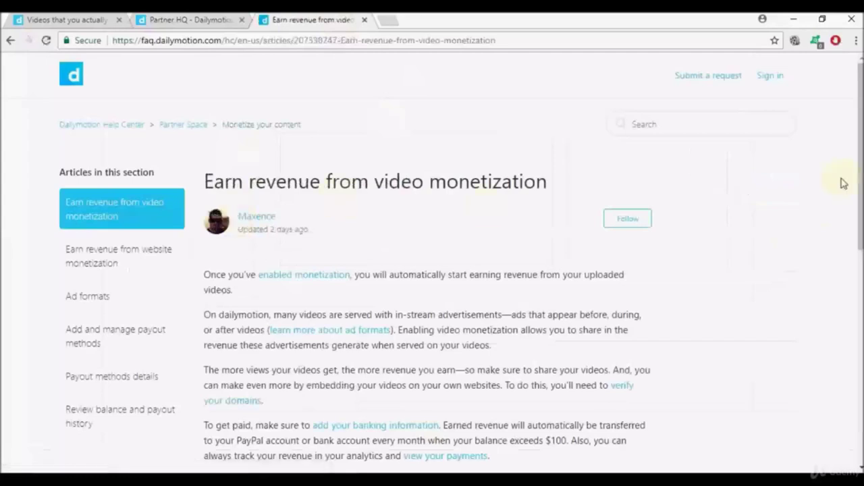
pyautogui.moveTo(861, 184); pyautogui.dragTo(860, 209)
pyautogui.scroll(-2, 462, 262)
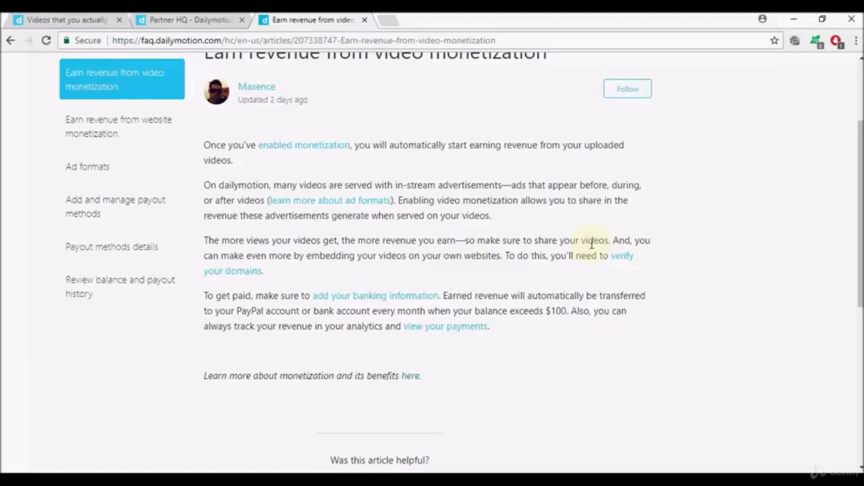
pyautogui.moveTo(860, 144); pyautogui.dragTo(859, 158)
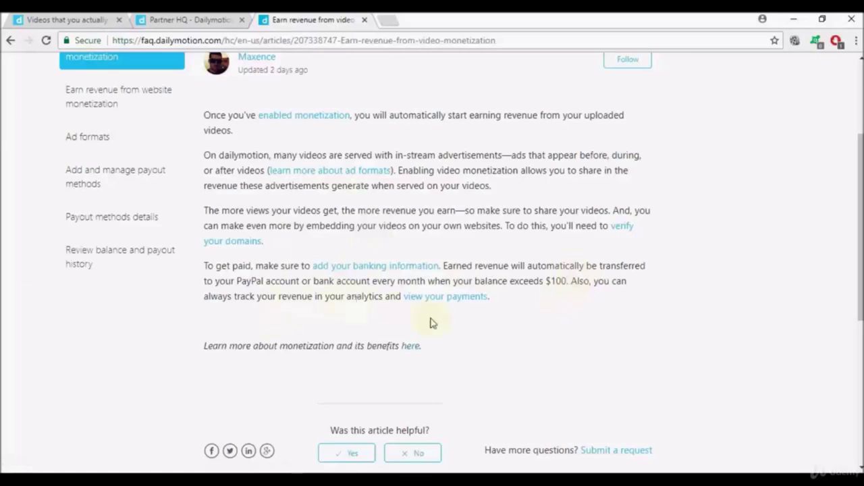
pyautogui.moveTo(859, 217); pyautogui.dragTo(859, 216)
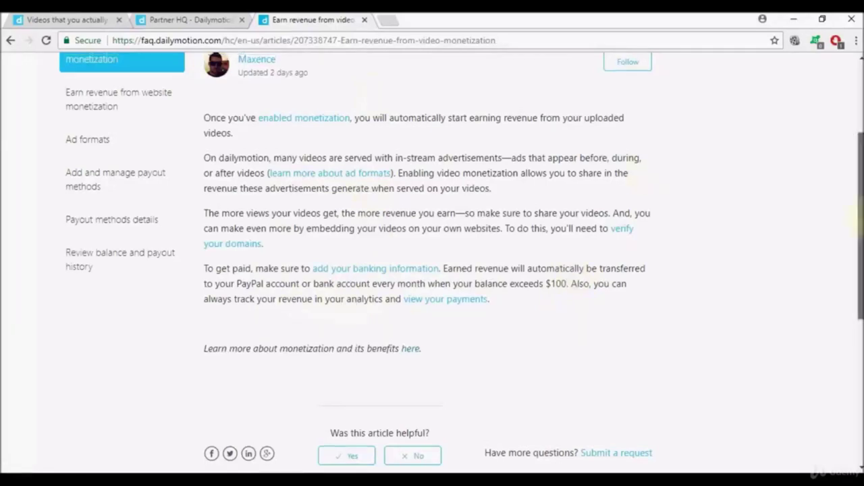
pyautogui.scroll(1, 859, 216)
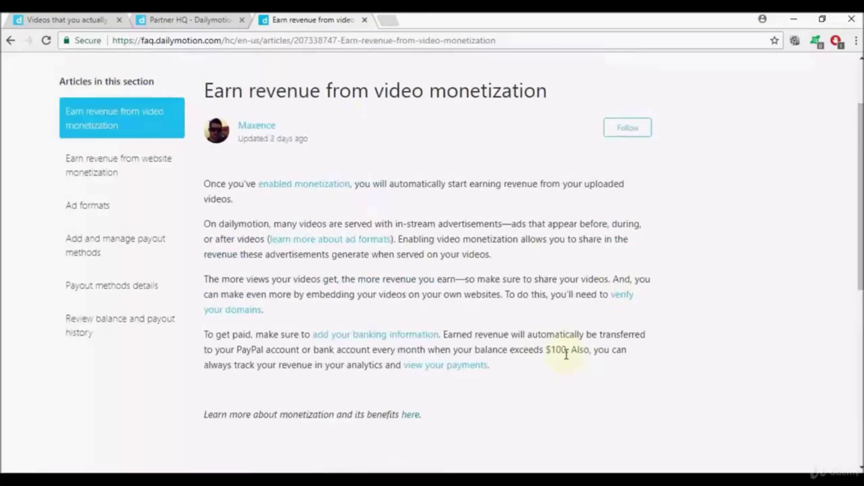
# - Close the help article and start adding a payout method in the earnings section
pyautogui.click(364, 20)
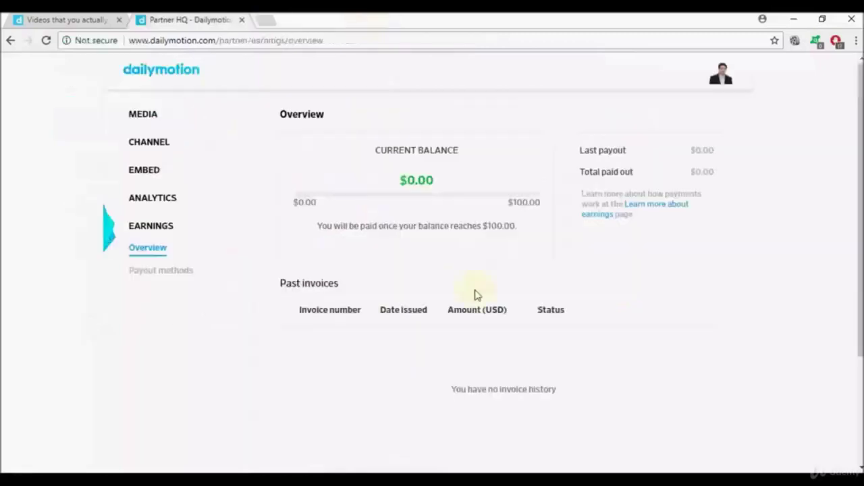
pyautogui.click(186, 276)
pyautogui.click(170, 276)
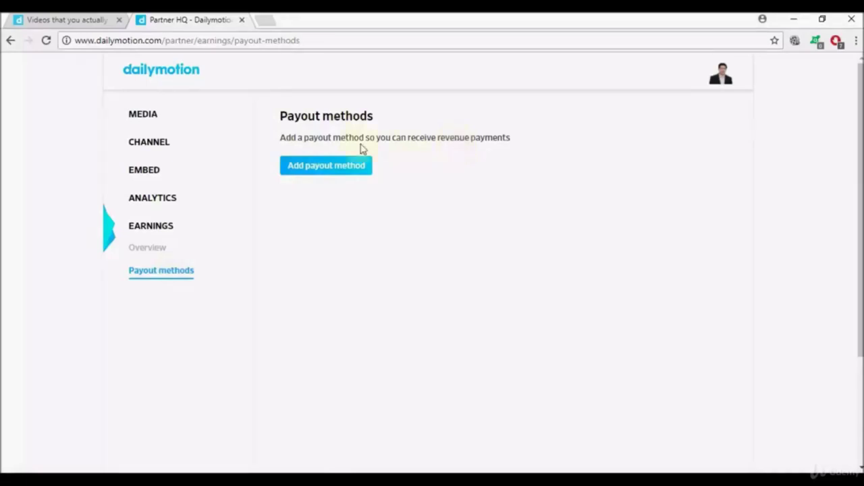
pyautogui.click(299, 167)
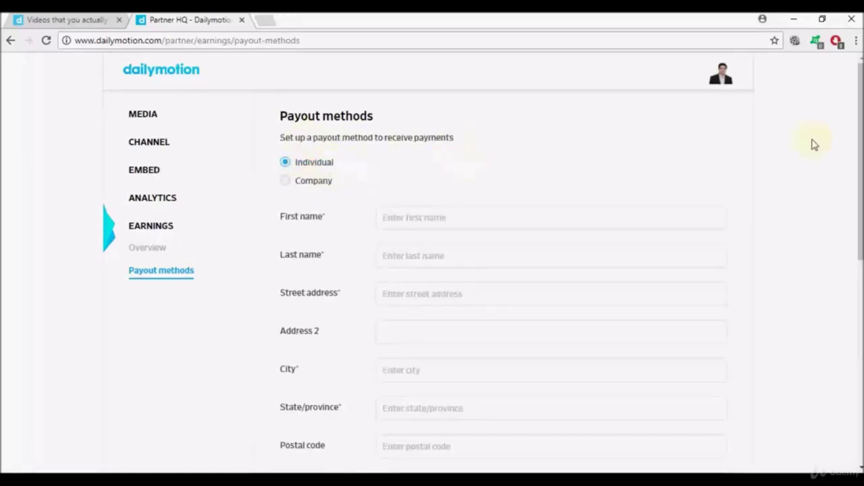
# - Examine the payout method form, covering the payee details, country, payout options with processing times and fees, and the self-billing agreement
pyautogui.scroll(-1, 859, 175)
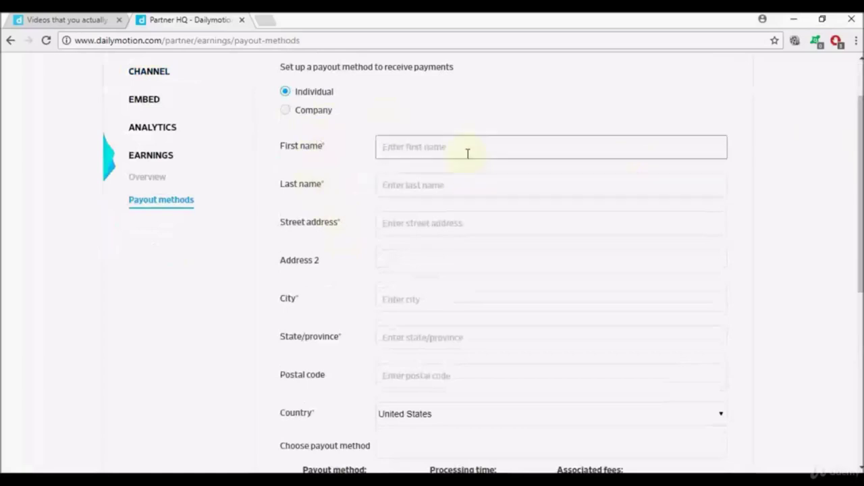
pyautogui.moveTo(860, 194); pyautogui.dragTo(859, 287)
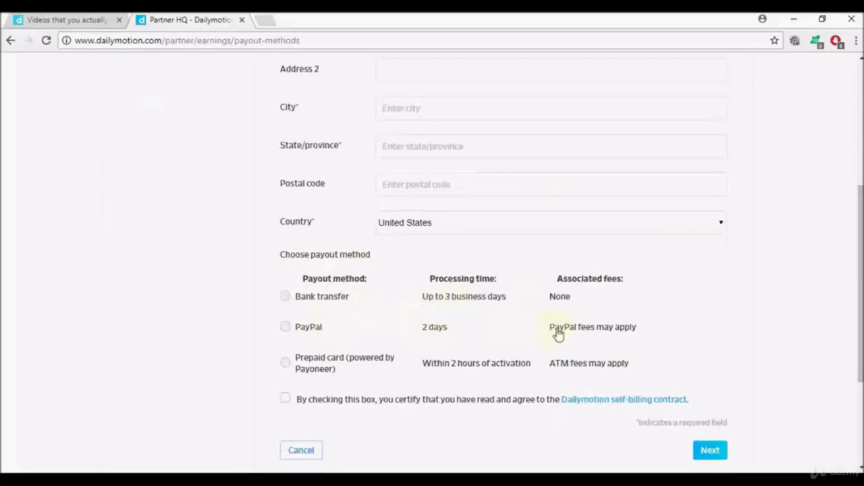
pyautogui.moveTo(861, 273); pyautogui.dragTo(861, 297)
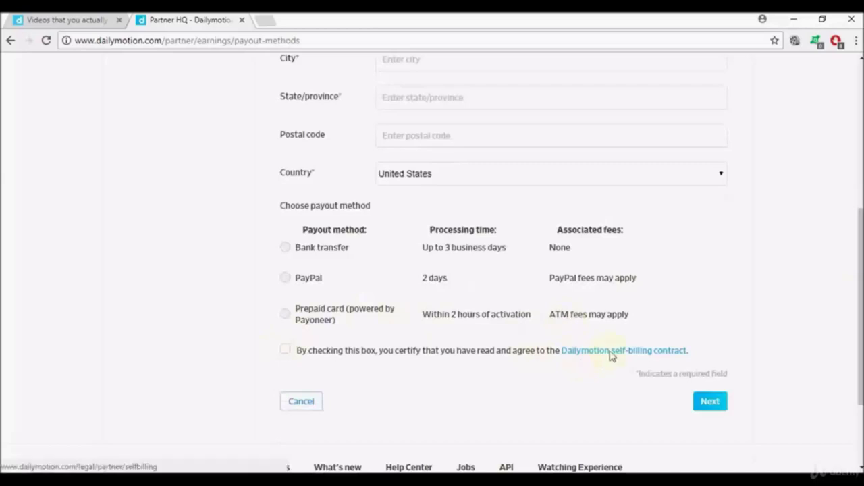
pyautogui.moveTo(859, 314)
pyautogui.mouseDown()
pyautogui.moveTo(859, 299)
pyautogui.moveTo(857, 324)
pyautogui.moveTo(856, 134)
pyautogui.moveTo(858, 301)
pyautogui.mouseUp()
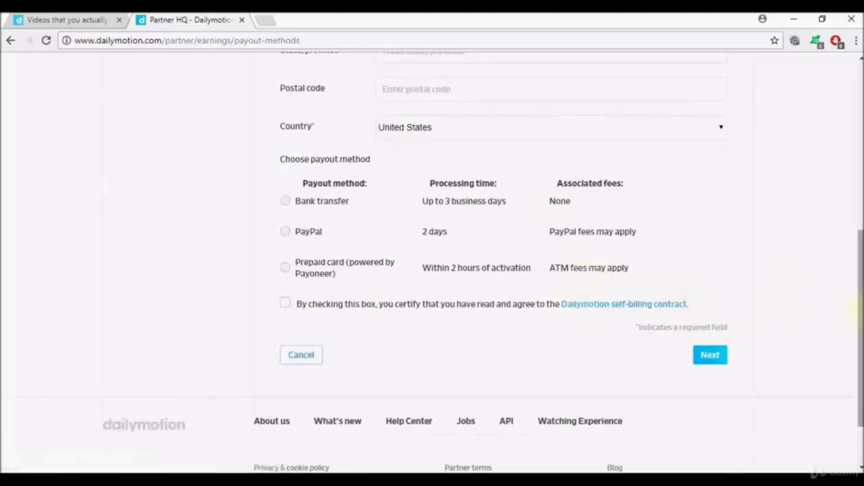
pyautogui.scroll(1, 854, 308)
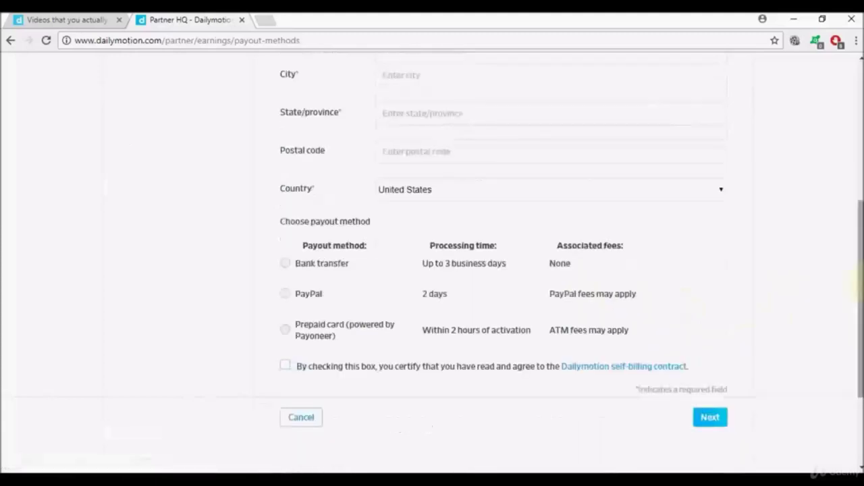
pyautogui.moveTo(856, 283); pyautogui.dragTo(853, 131)
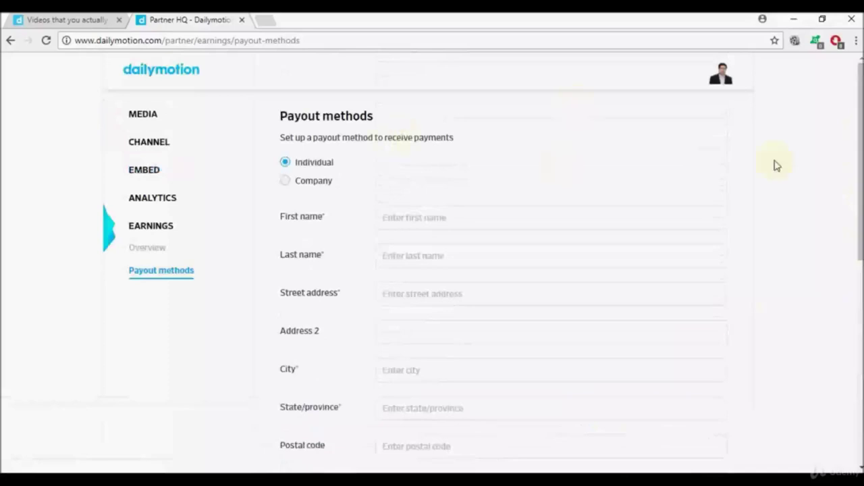
pyautogui.scroll(-2, 776, 166)
pyautogui.scroll(-2, 862, 245)
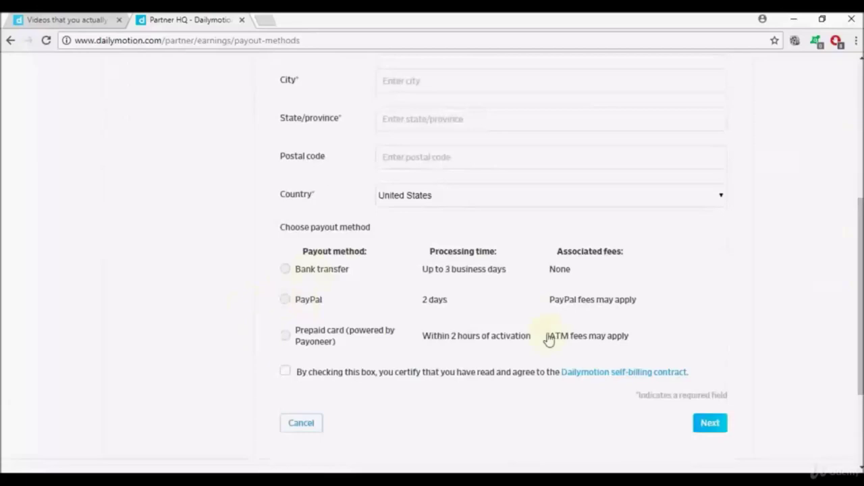
pyautogui.scroll(4, 860, 297)
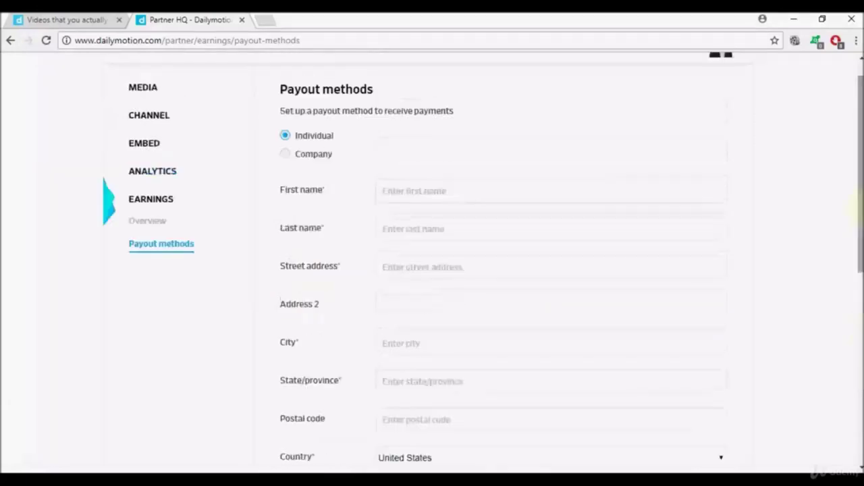
pyautogui.moveTo(858, 210); pyautogui.dragTo(859, 334)
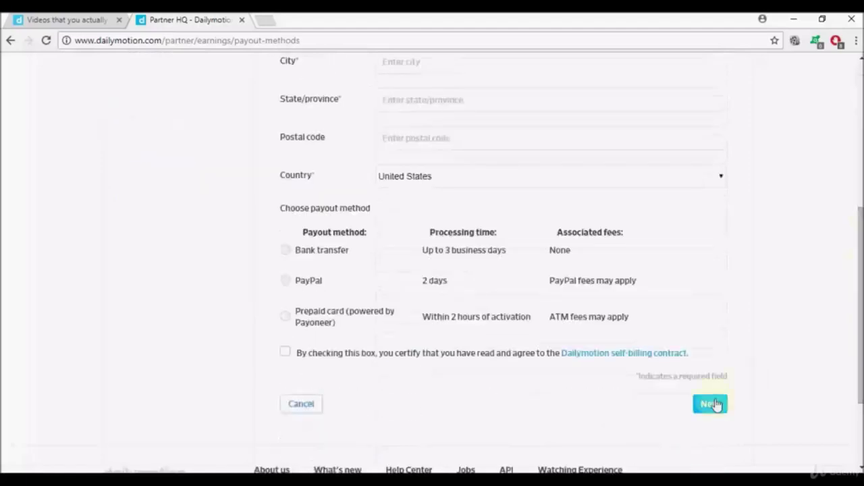